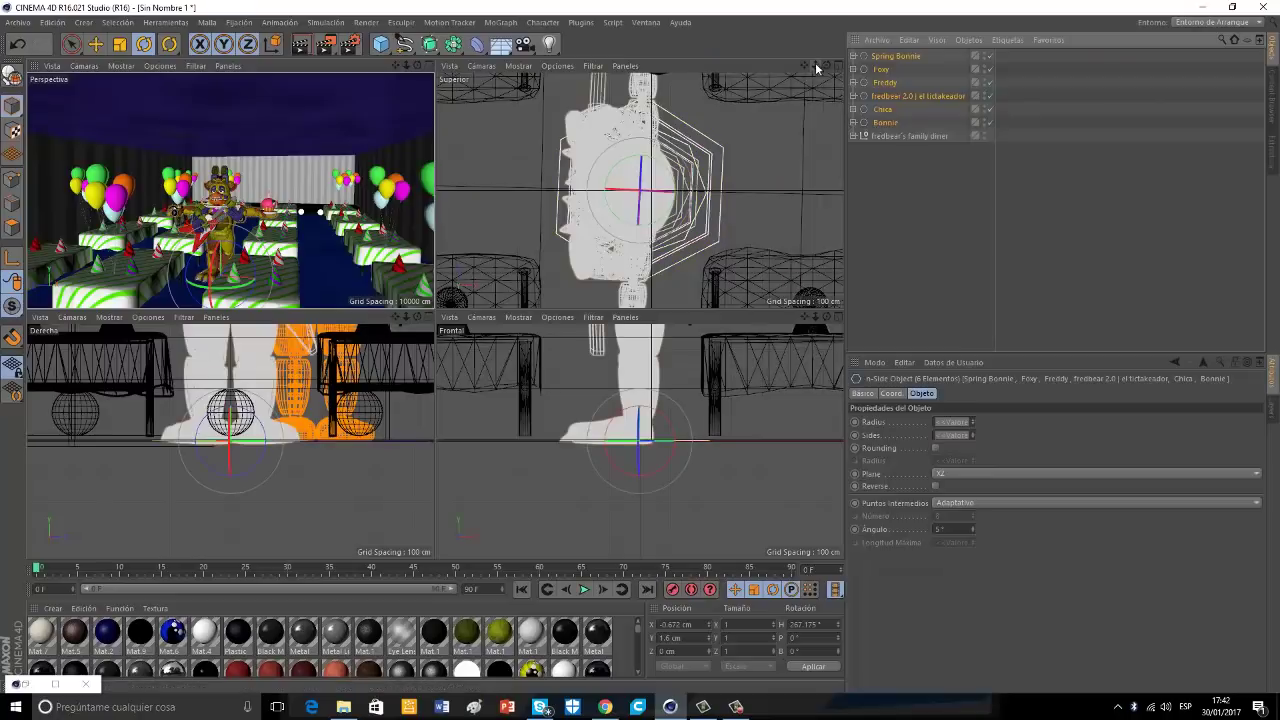
# Move the six selected animatronic characters to the stage at the far end of the diner, behind the tables.
pyautogui.moveTo(815, 65); pyautogui.dragTo(638, 320)
pyautogui.press('e')
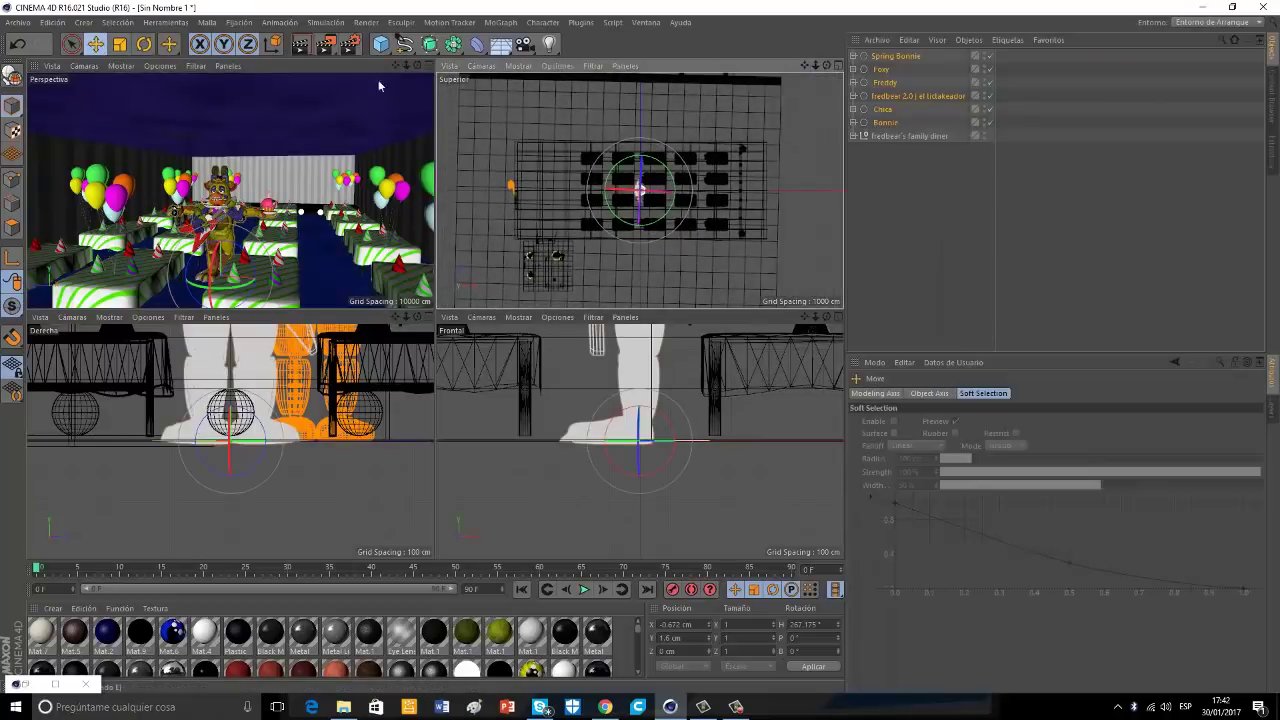
pyautogui.moveTo(699, 193); pyautogui.dragTo(818, 216)
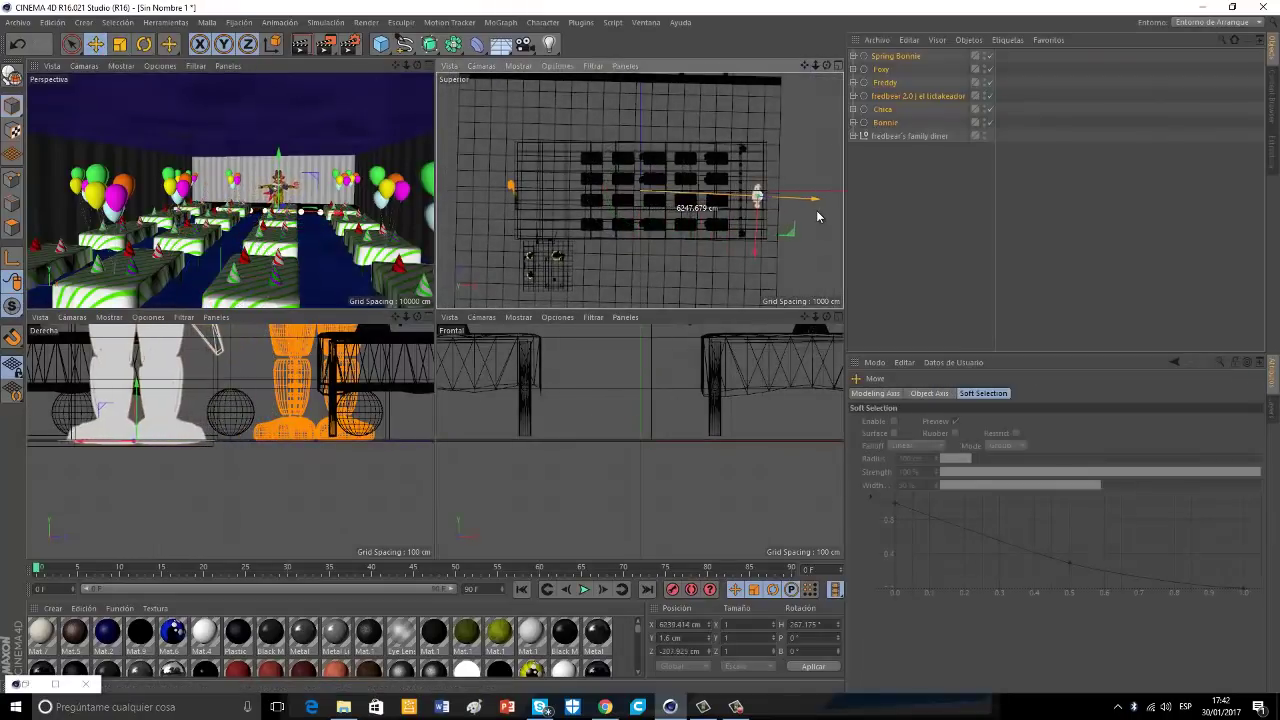
pyautogui.moveTo(745, 245); pyautogui.dragTo(744, 245)
# Raise the six selected characters to a height of about 206 cm so they stand on the stage.
pyautogui.moveTo(406, 317); pyautogui.dragTo(235, 332)
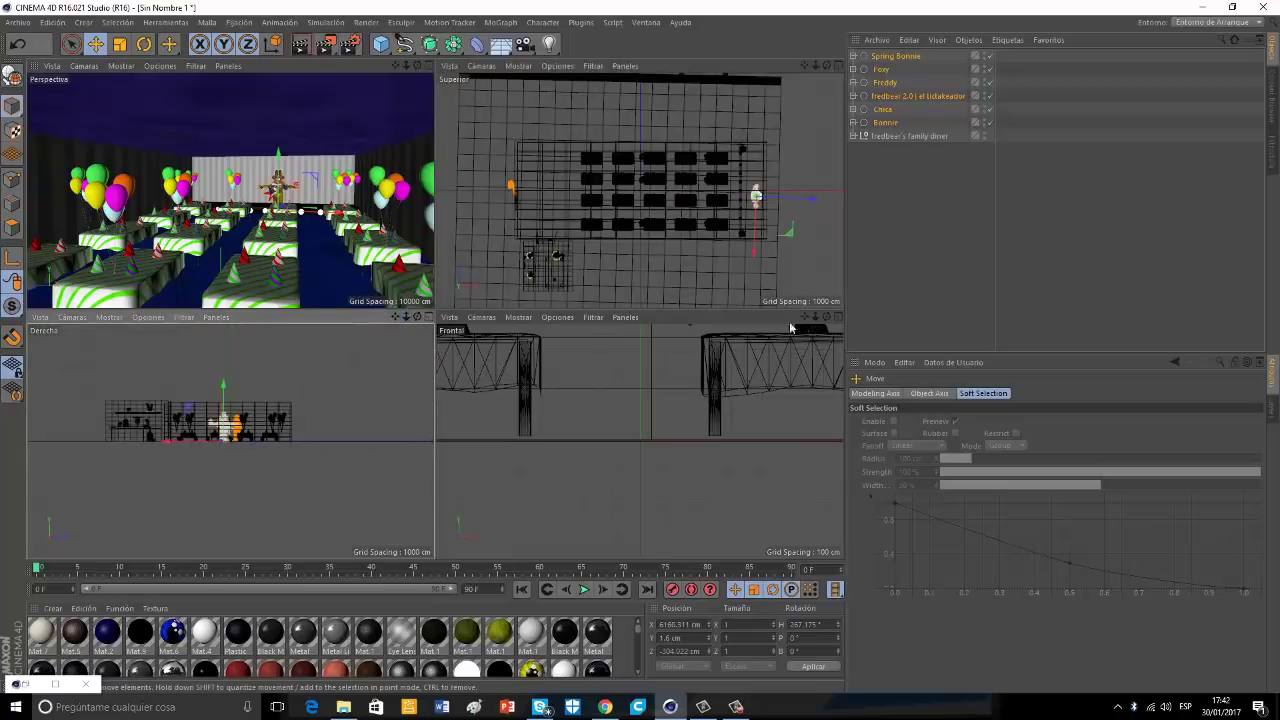
pyautogui.scroll(-6, 640, 348)
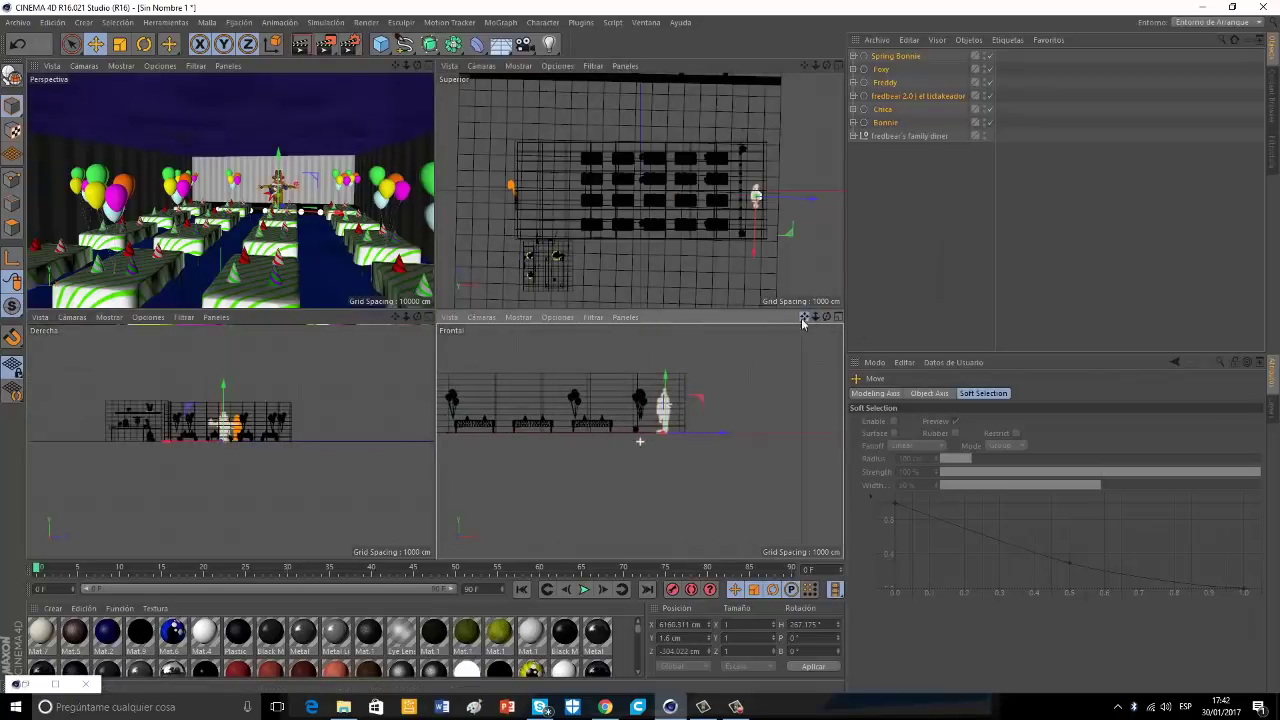
pyautogui.scroll(5, 683, 420)
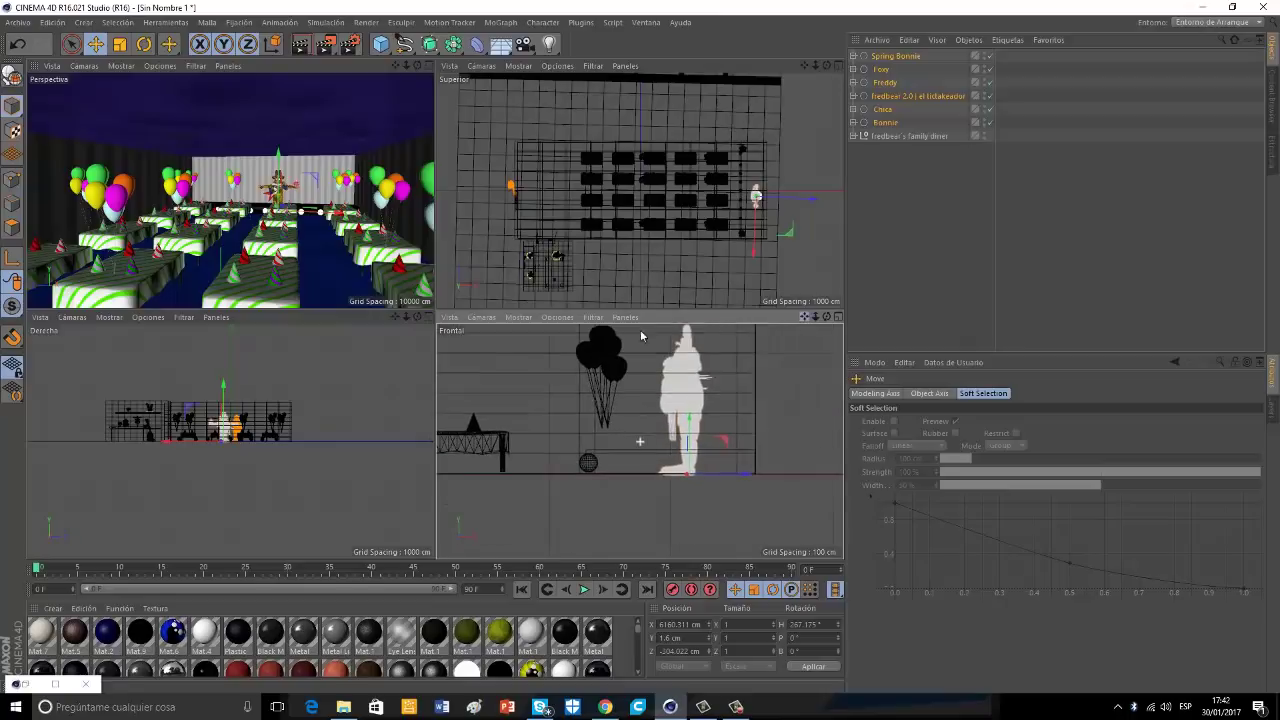
pyautogui.moveTo(693, 408); pyautogui.dragTo(694, 398)
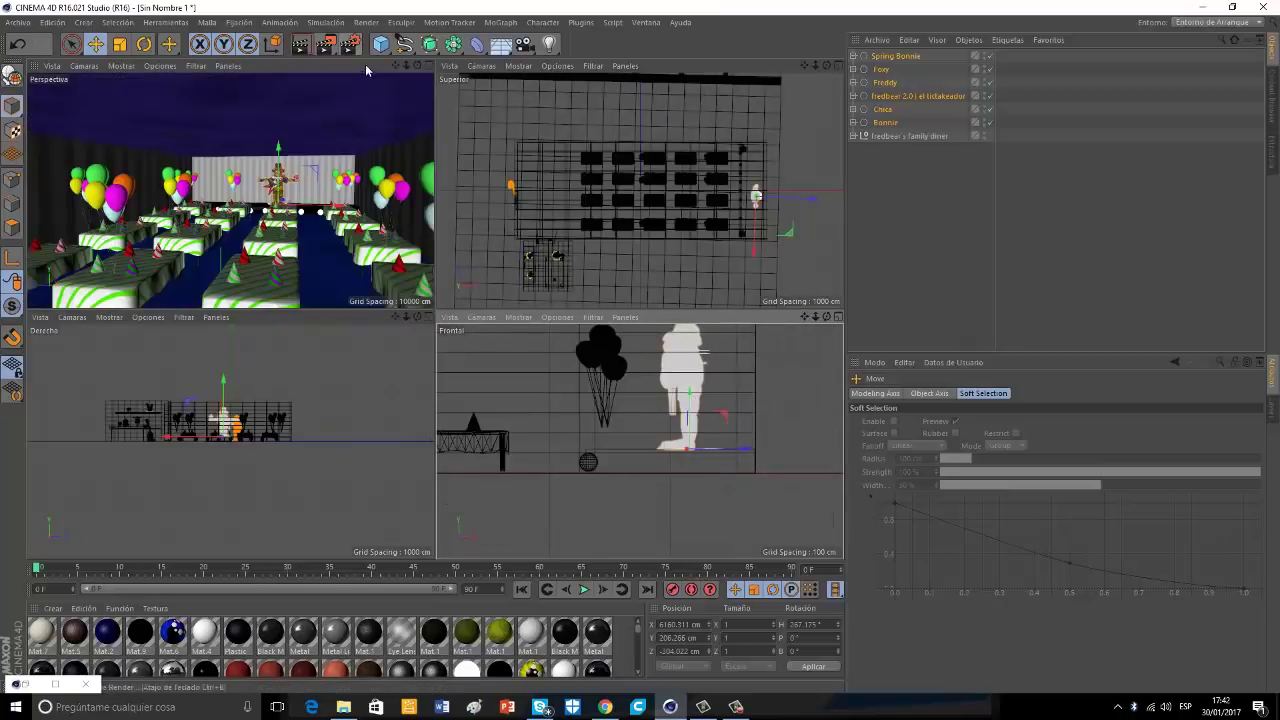
# Slide fredbear about 186 cm to the left of the overlapping group and Spring Bonnie to its right.
pyautogui.click(429, 65)
pyautogui.keyDown('alt'); pyautogui.moveTo(567, 298); pyautogui.dragTo(798, 50, button='right'); pyautogui.keyUp('alt')
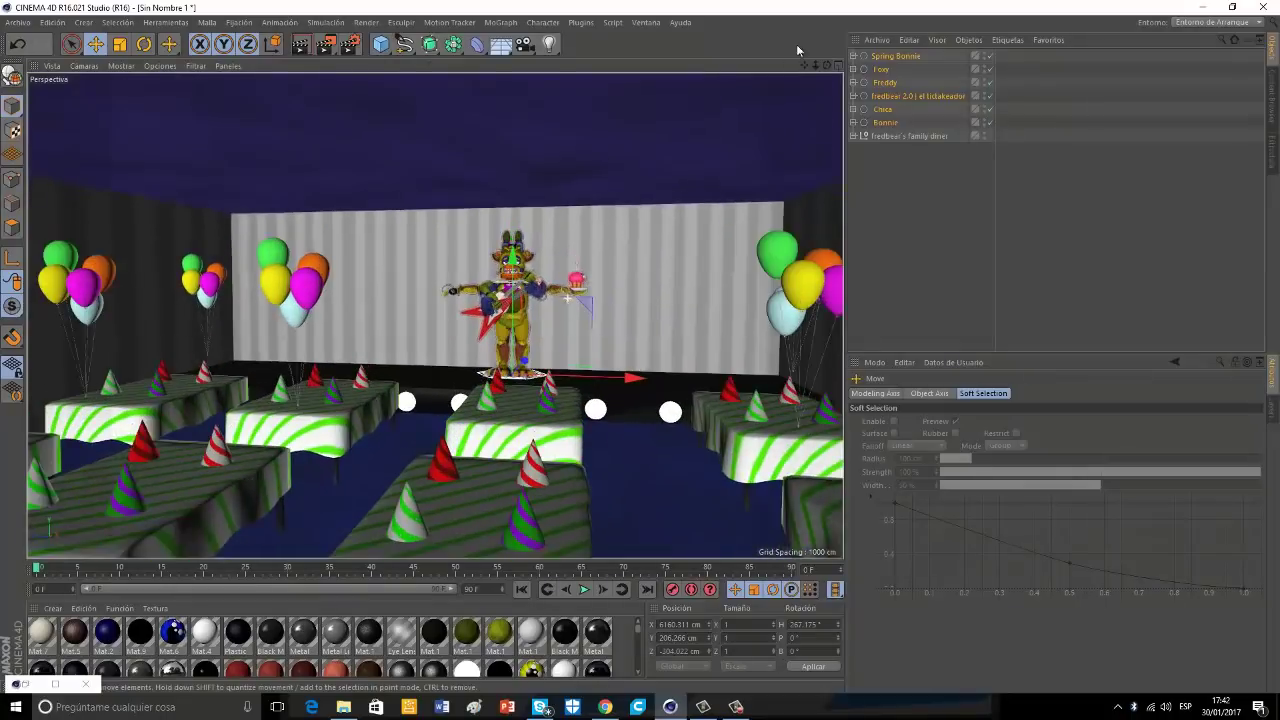
pyautogui.moveTo(827, 65)
pyautogui.mouseDown()
pyautogui.moveTo(638, 347)
pyautogui.moveTo(806, 64)
pyautogui.mouseUp()
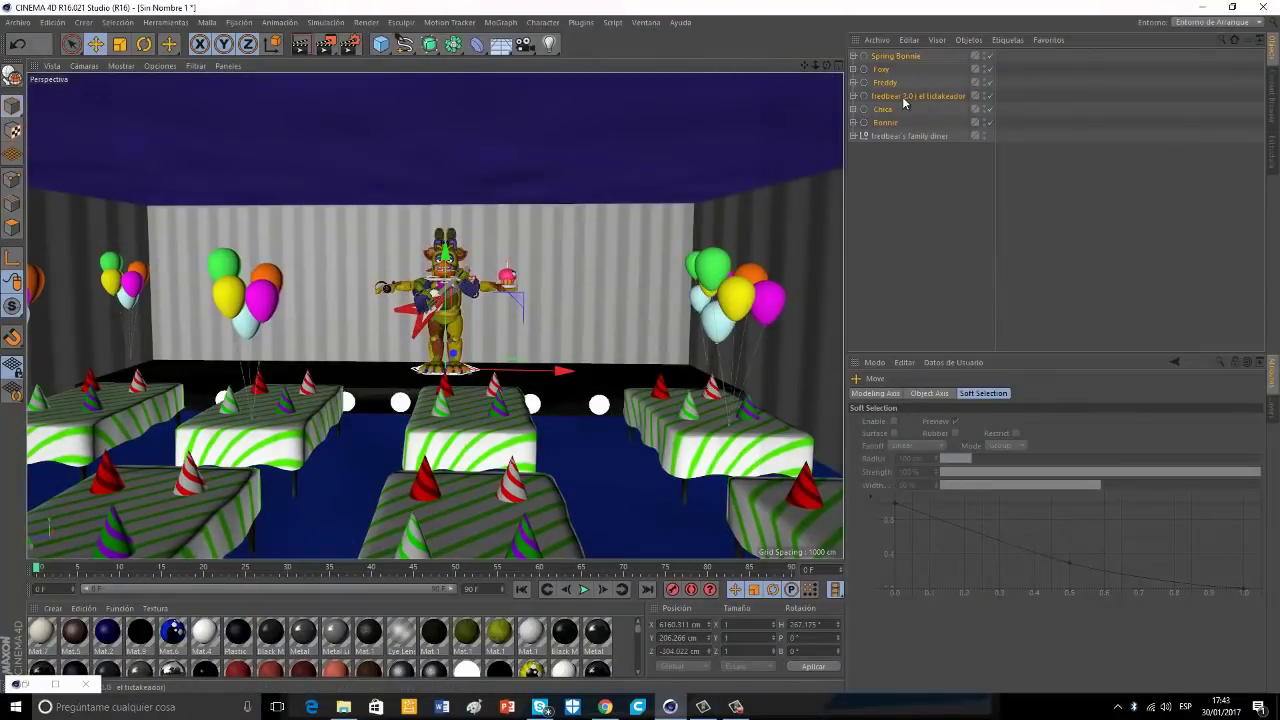
pyautogui.click(903, 99)
pyautogui.moveTo(557, 370); pyautogui.dragTo(540, 375)
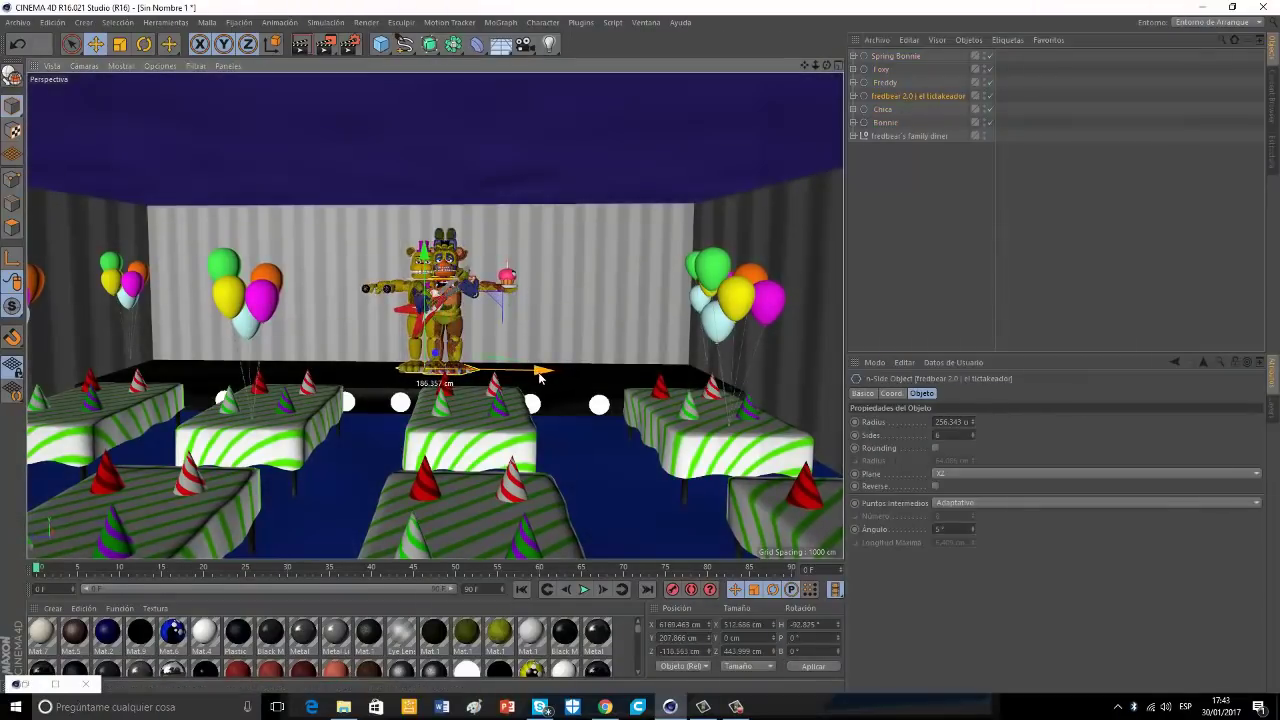
pyautogui.click(886, 56)
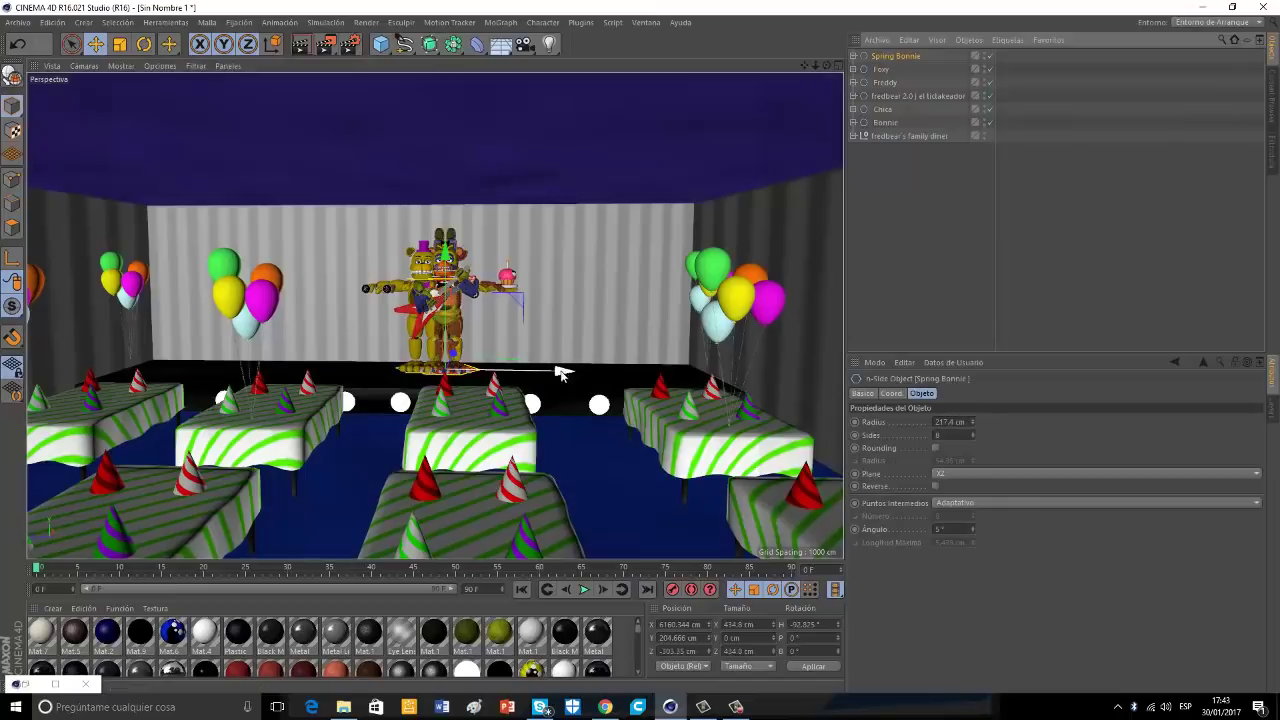
pyautogui.moveTo(561, 373); pyautogui.dragTo(586, 375)
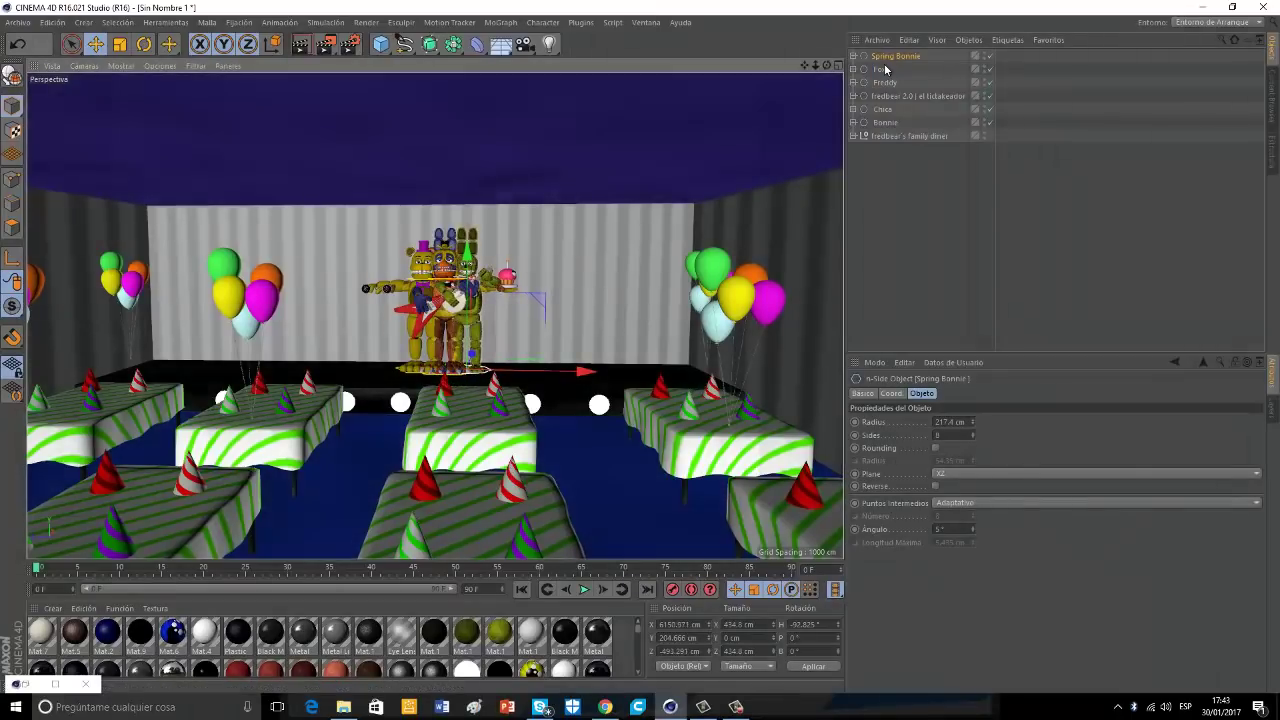
# Place Freddy about 539 cm along the stage to the right of Spring Bonnie, and Bonnie to the left of fredbear.
pyautogui.click(883, 69)
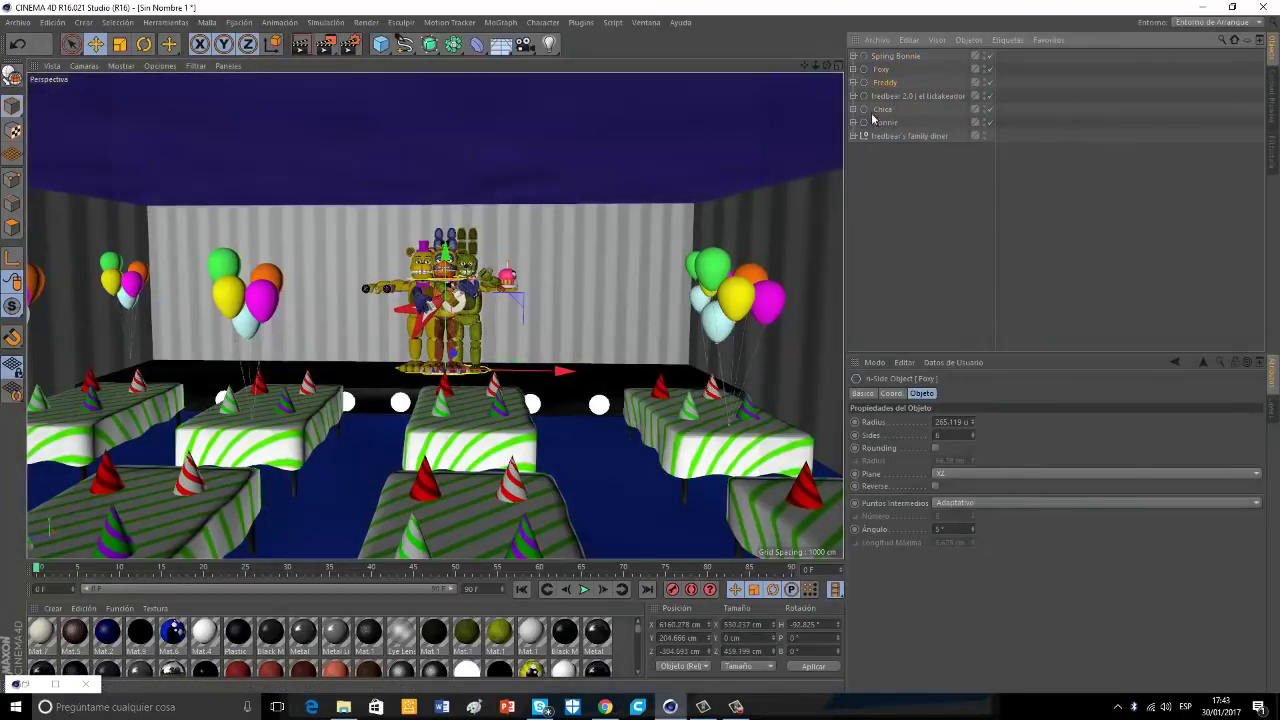
pyautogui.moveTo(545, 373); pyautogui.dragTo(827, 205)
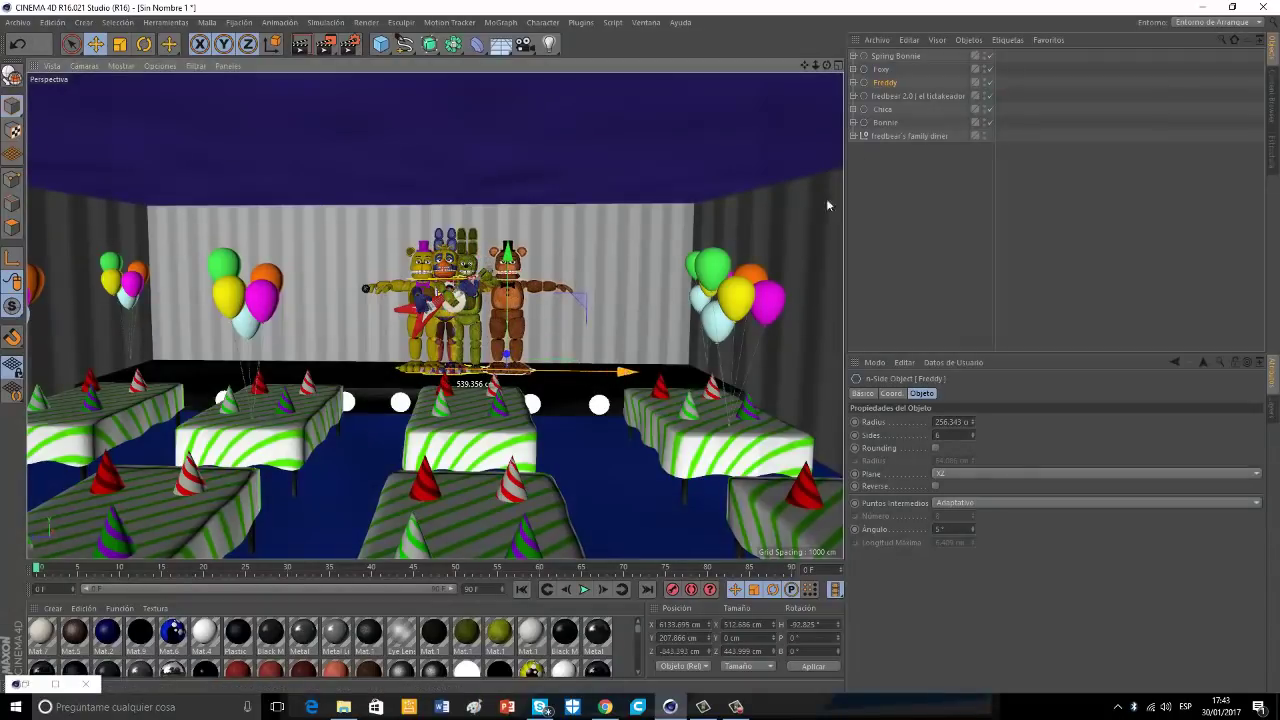
pyautogui.click(885, 122)
pyautogui.moveTo(560, 372); pyautogui.dragTo(423, 373)
# Move Chica about 1217 cm to the far left end of the line and Foxy to the far right end.
pyautogui.click(885, 109)
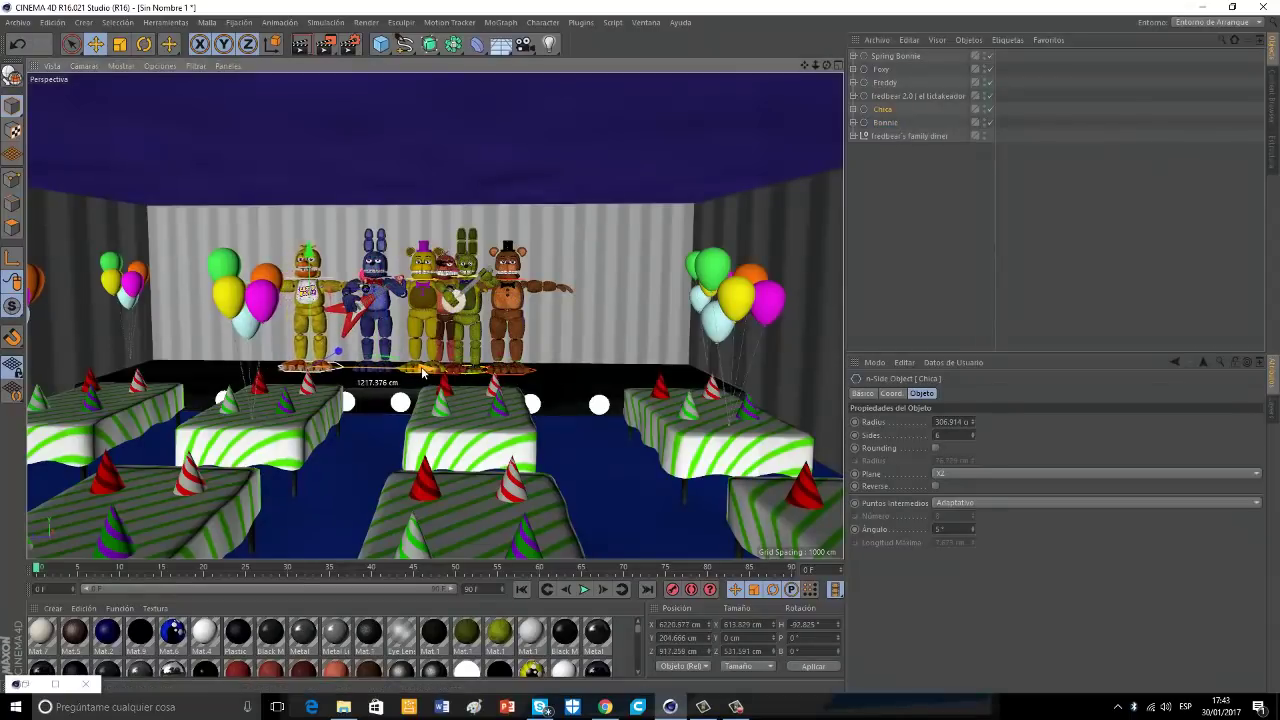
pyautogui.click(880, 69)
pyautogui.moveTo(571, 370); pyautogui.dragTo(690, 375)
# Rotate Spring Bonnie's right and left bottom eyelids and lower the jaw to open the mouth.
pyautogui.scroll(10, 548, 355)
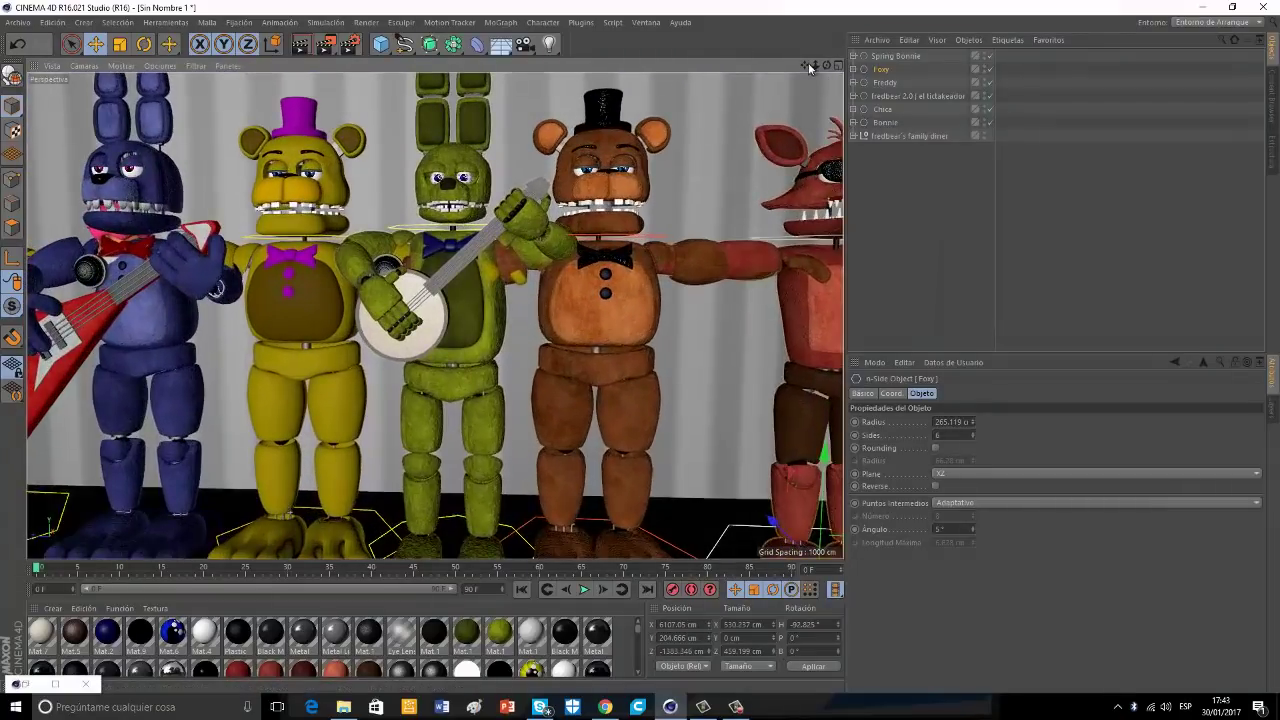
pyautogui.moveTo(807, 66); pyautogui.dragTo(864, 229)
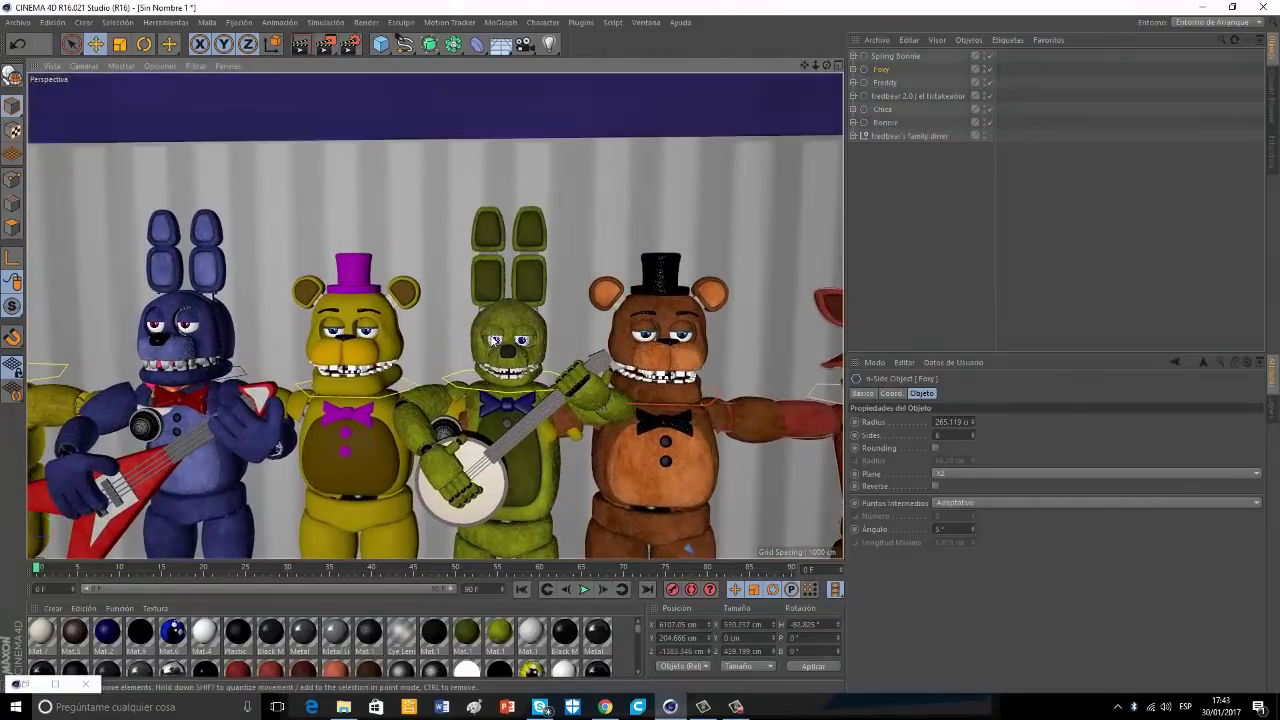
pyautogui.click(508, 374)
pyautogui.press('r')
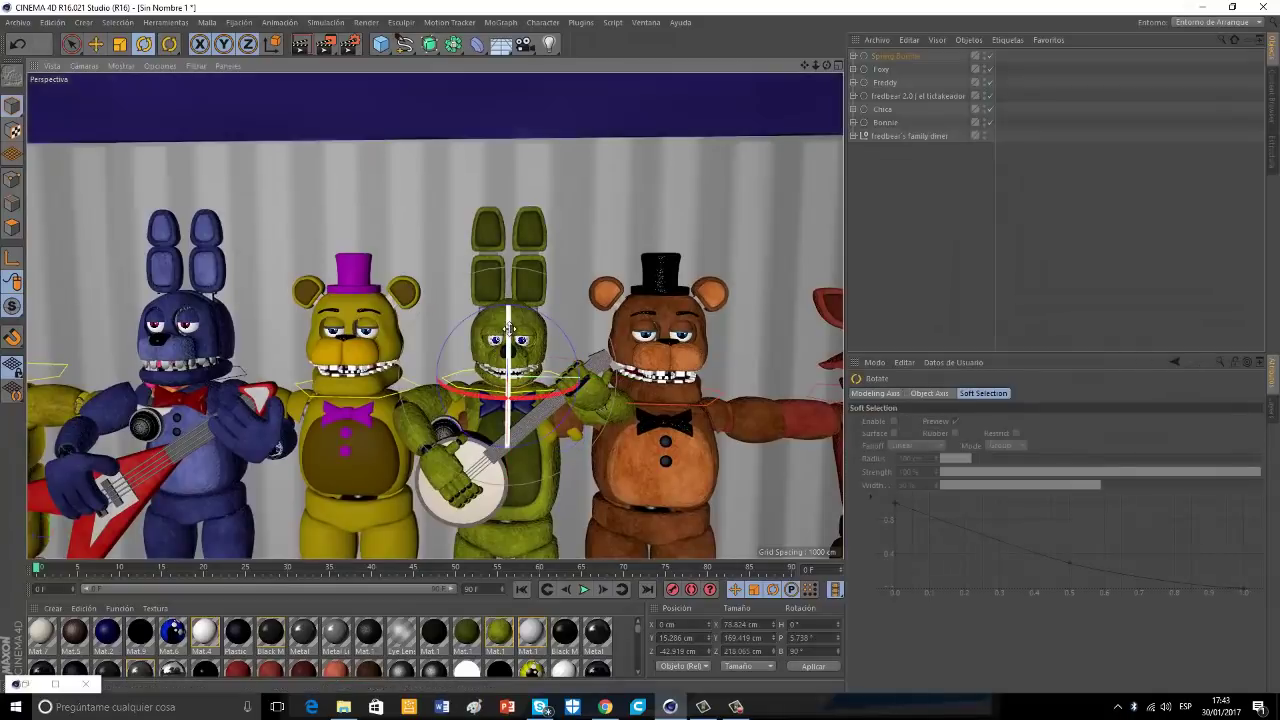
pyautogui.click(488, 343)
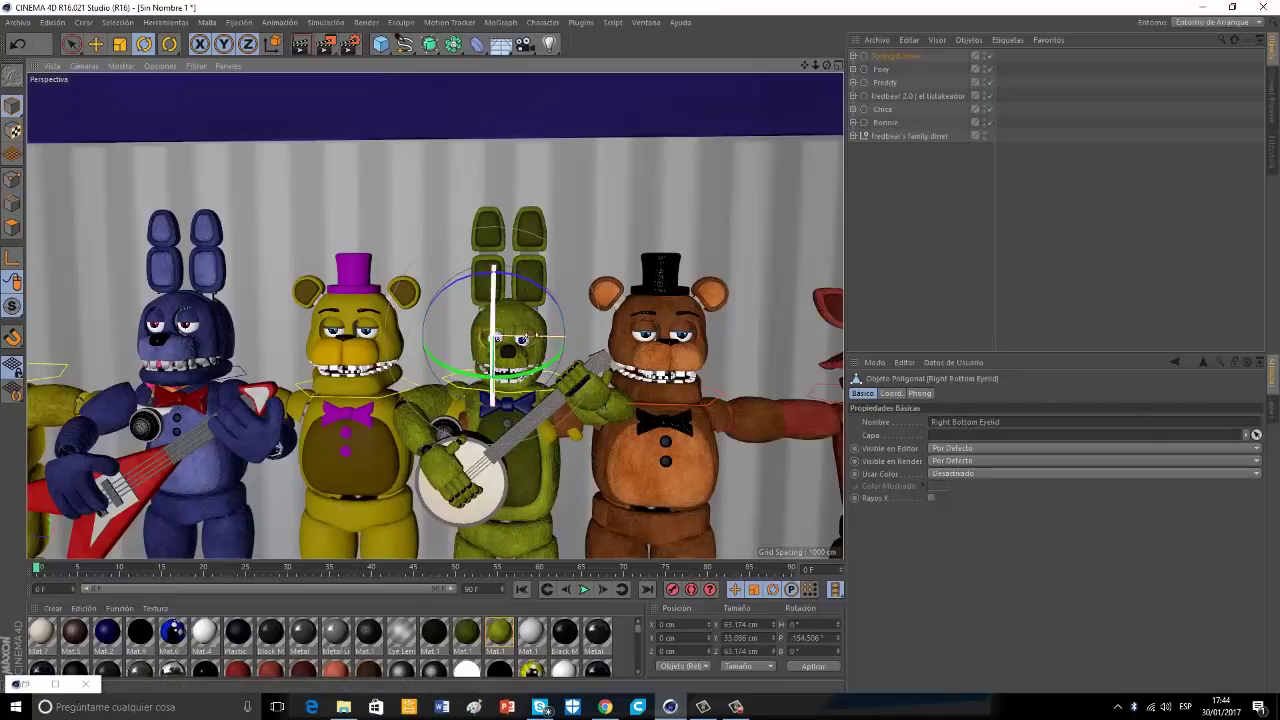
pyautogui.click(522, 328)
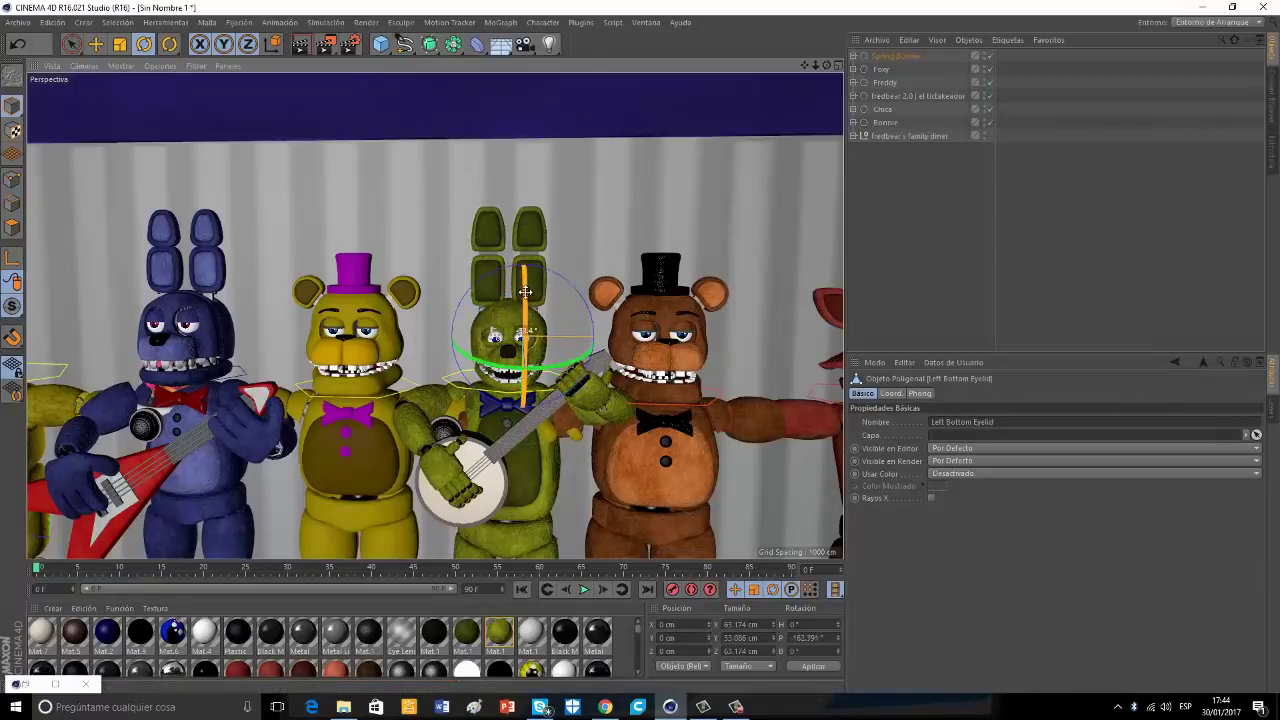
pyautogui.click(510, 356)
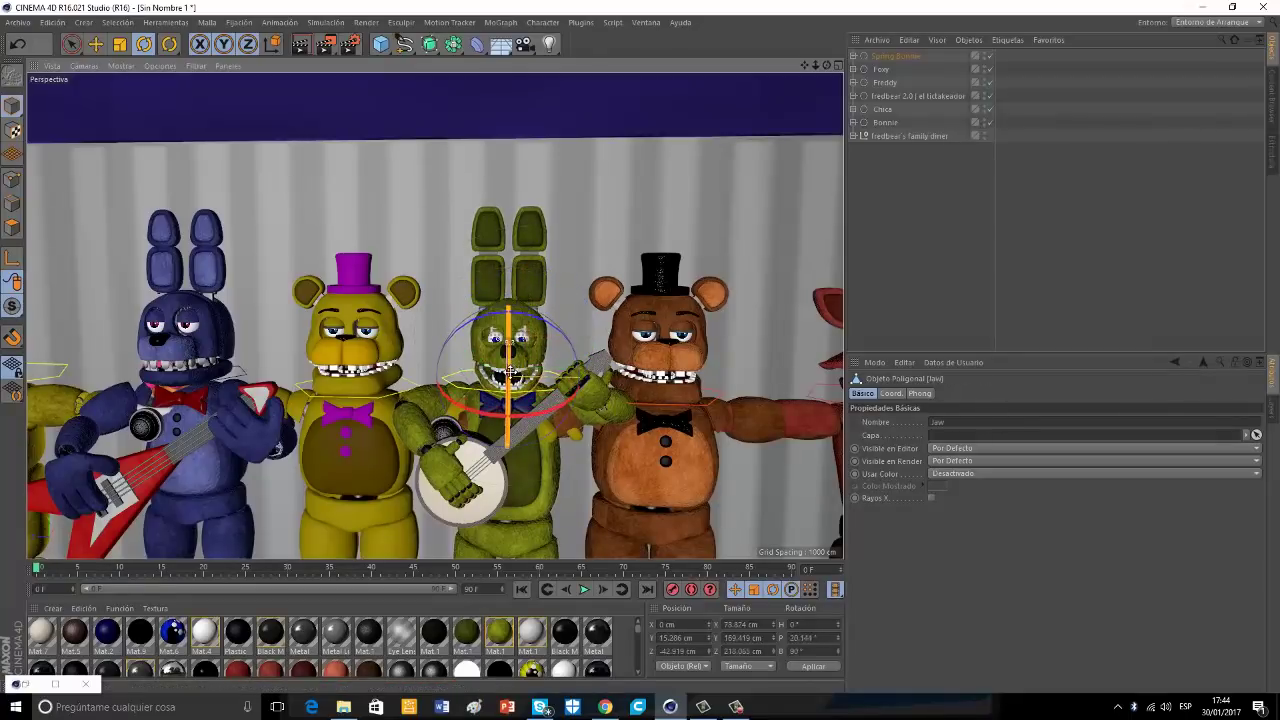
# Rotate Freddy's upper and bottom eyelids on both sides to open the eyes.
pyautogui.click(645, 325)
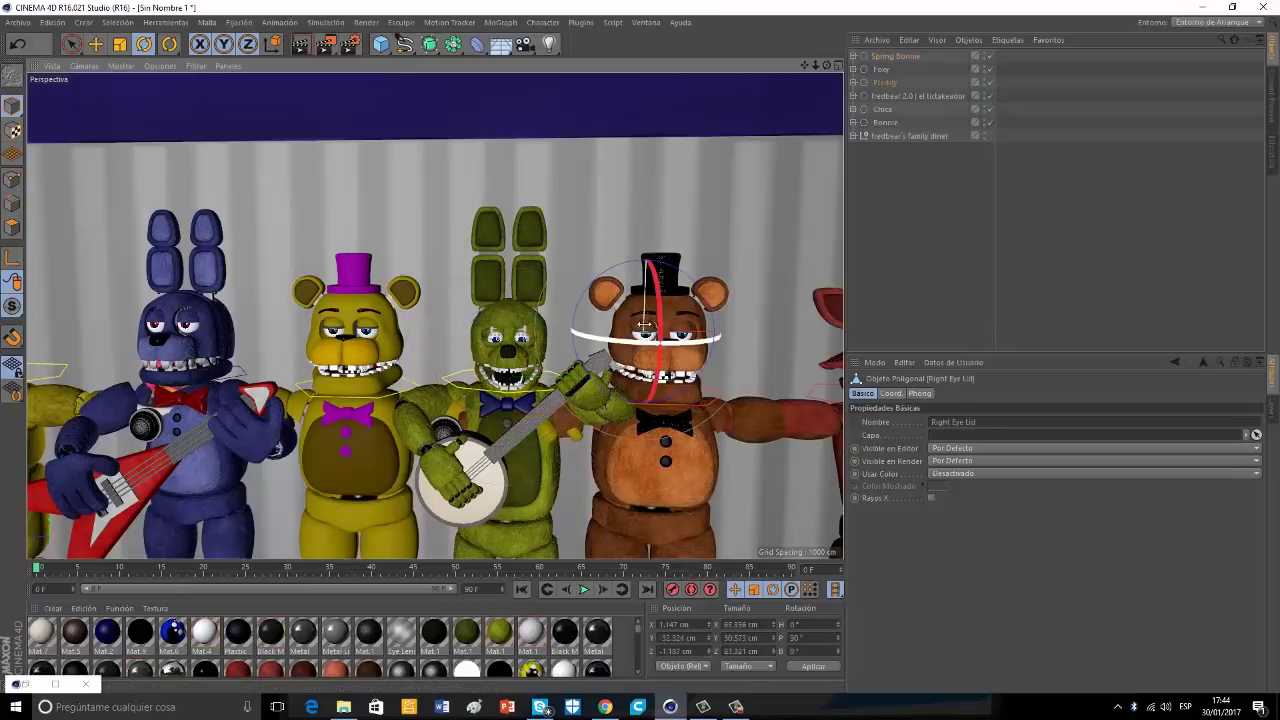
pyautogui.moveTo(660, 315); pyautogui.dragTo(698, 280)
pyautogui.click(682, 327)
pyautogui.click(693, 343)
pyautogui.click(657, 333)
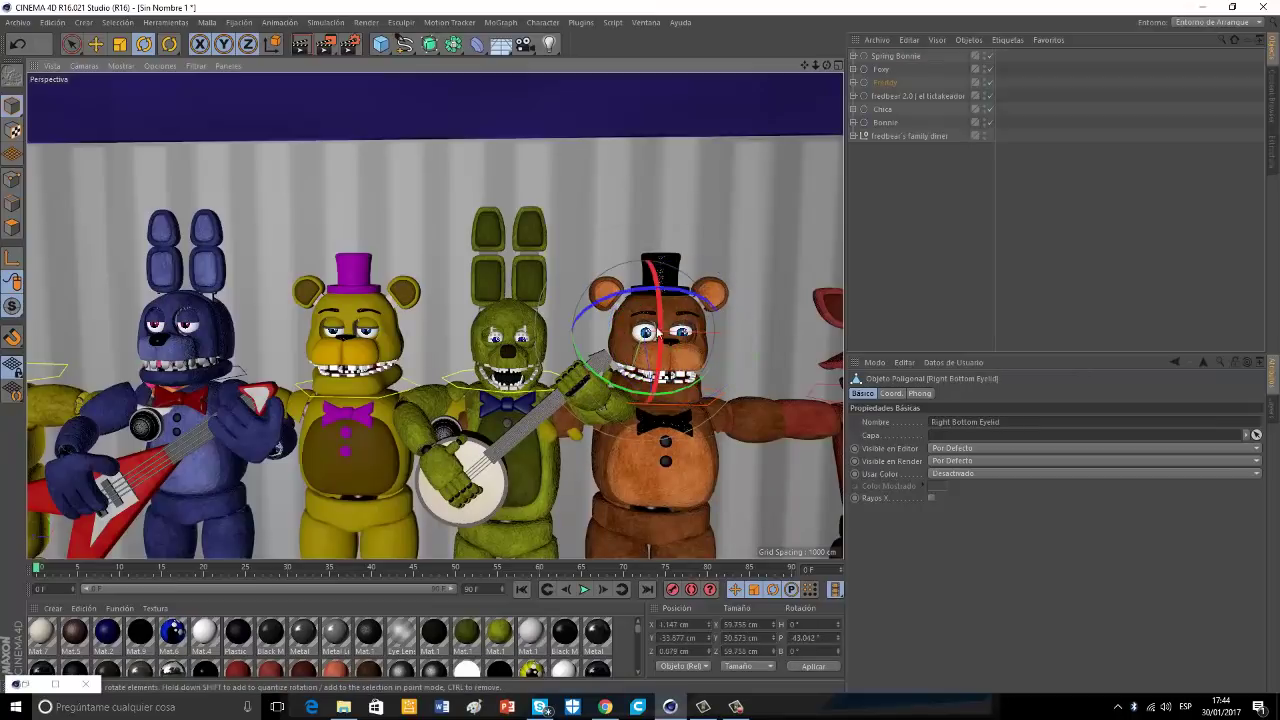
pyautogui.moveTo(670, 256); pyautogui.dragTo(677, 392)
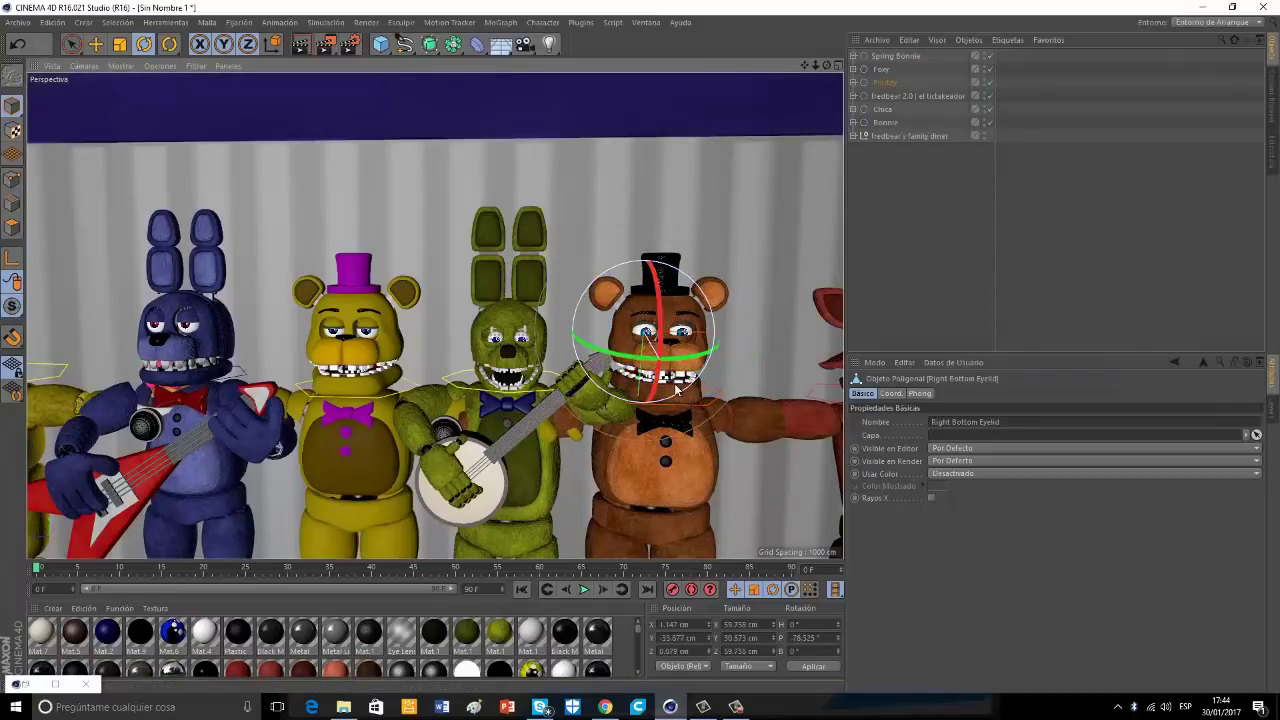
# Lower Freddy's jaw to open the mouth and readjust the rotation of both upper eyelids.
pyautogui.click(691, 398)
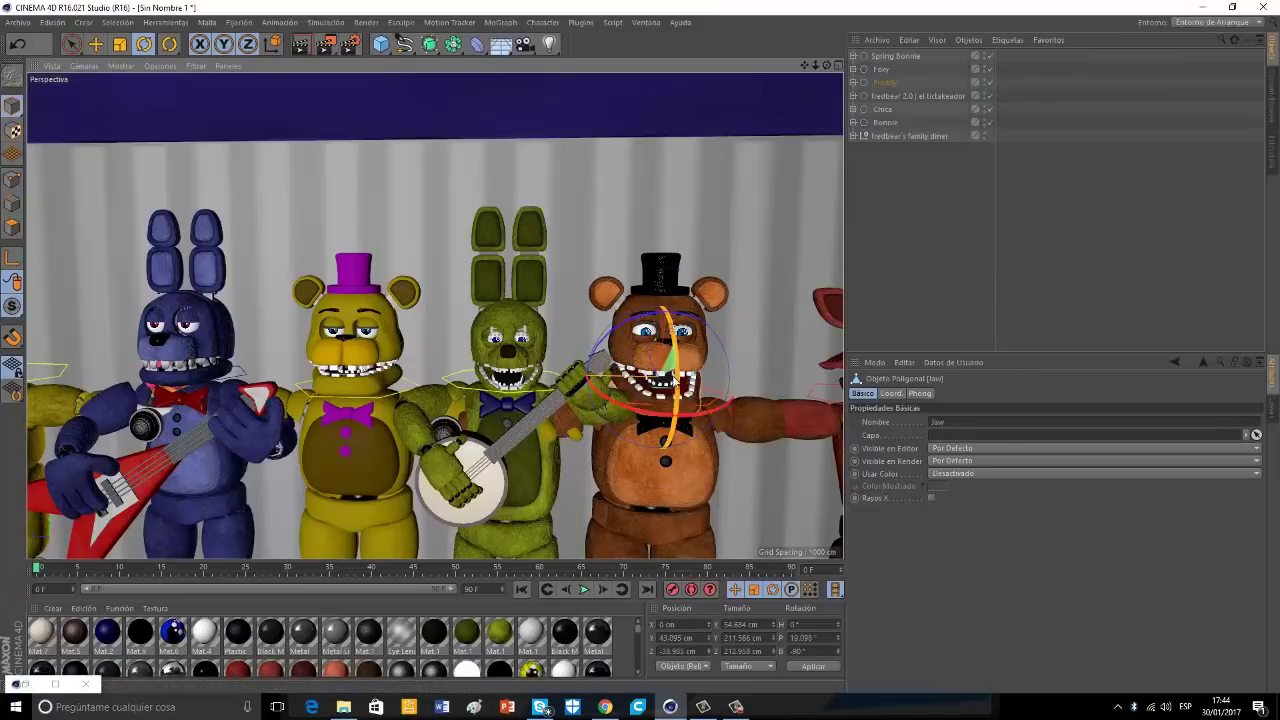
pyautogui.click(660, 320)
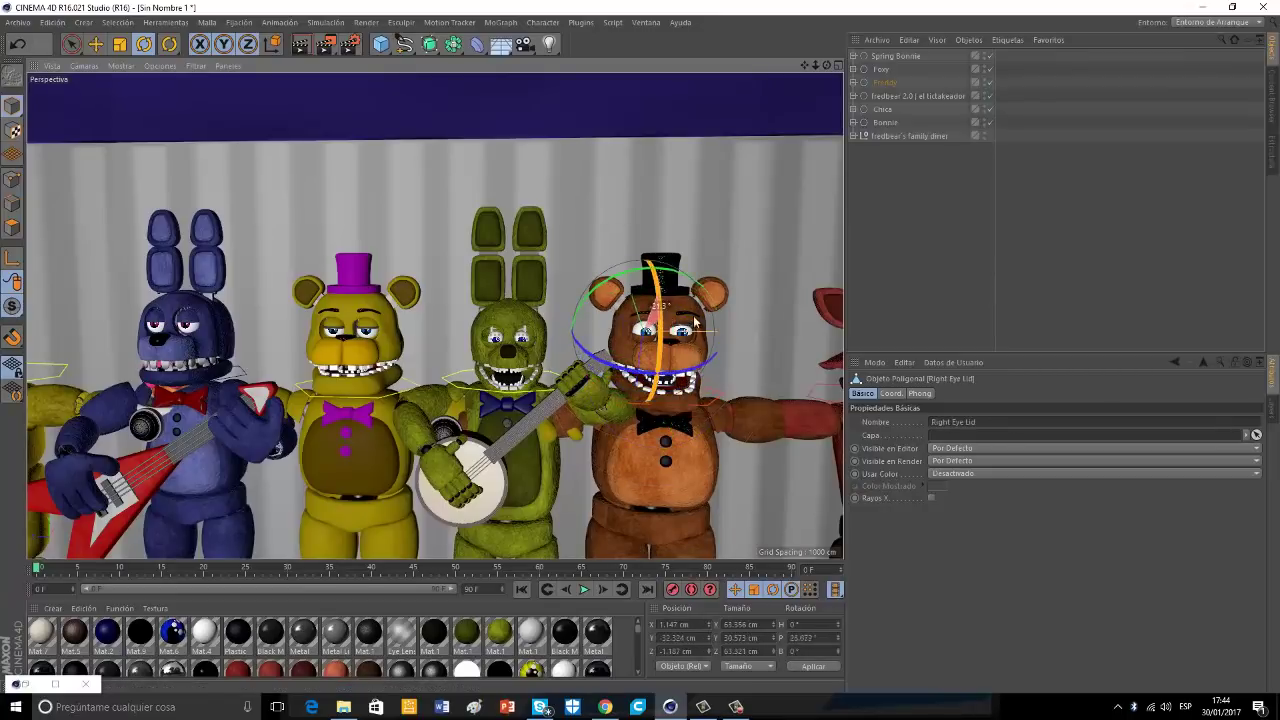
pyautogui.click(686, 330)
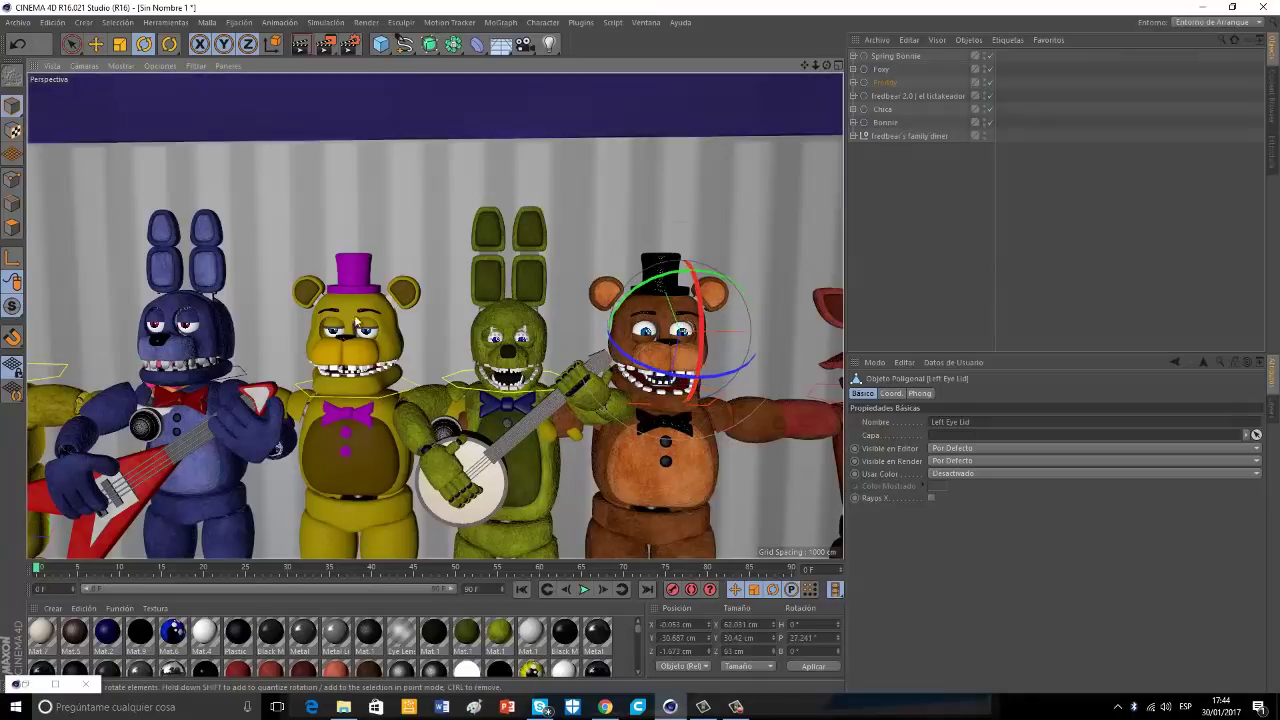
# Rotate fredbear's eyelids to open the eyes and lower the jaw to about 26° to open the mouth.
pyautogui.click(319, 323)
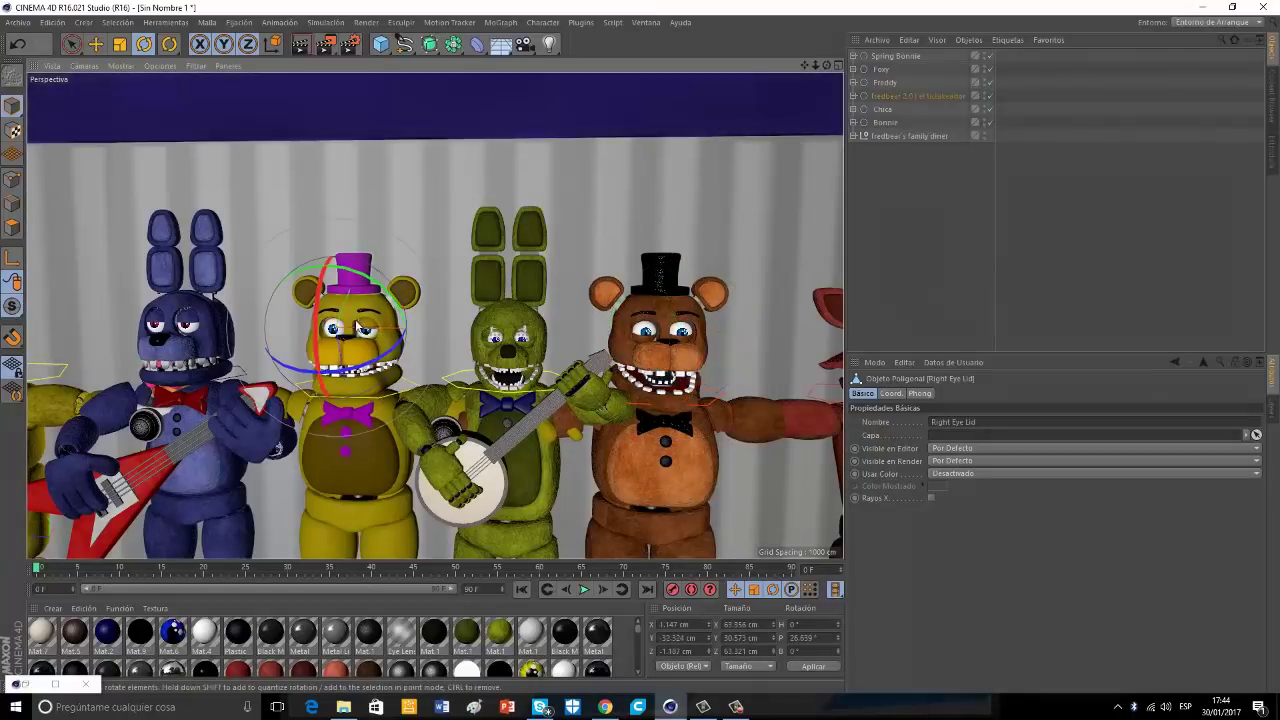
pyautogui.click(366, 327)
pyautogui.moveTo(357, 277); pyautogui.dragTo(350, 303)
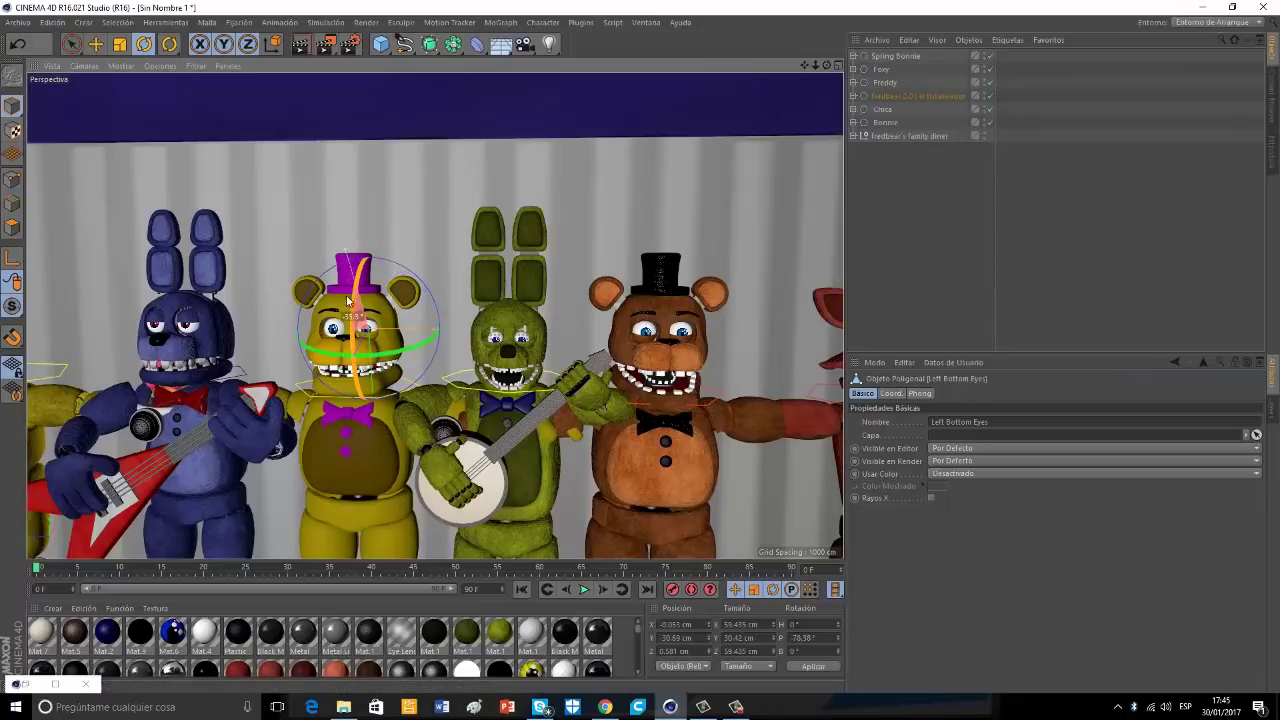
pyautogui.moveTo(355, 300); pyautogui.dragTo(320, 270)
pyautogui.click(372, 391)
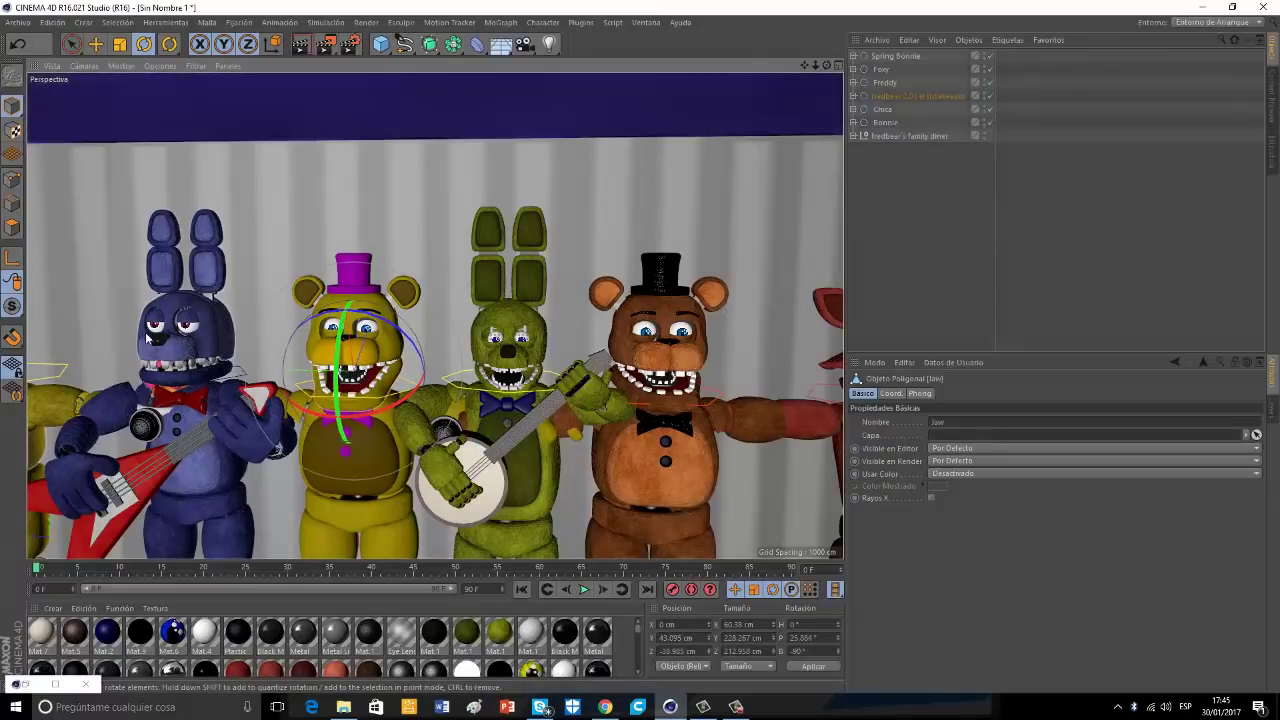
# Rotate Bonnie's upper and bottom eyelids to open the eyes and lower the jaw to about 23°.
pyautogui.moveTo(827, 65); pyautogui.dragTo(880, 371)
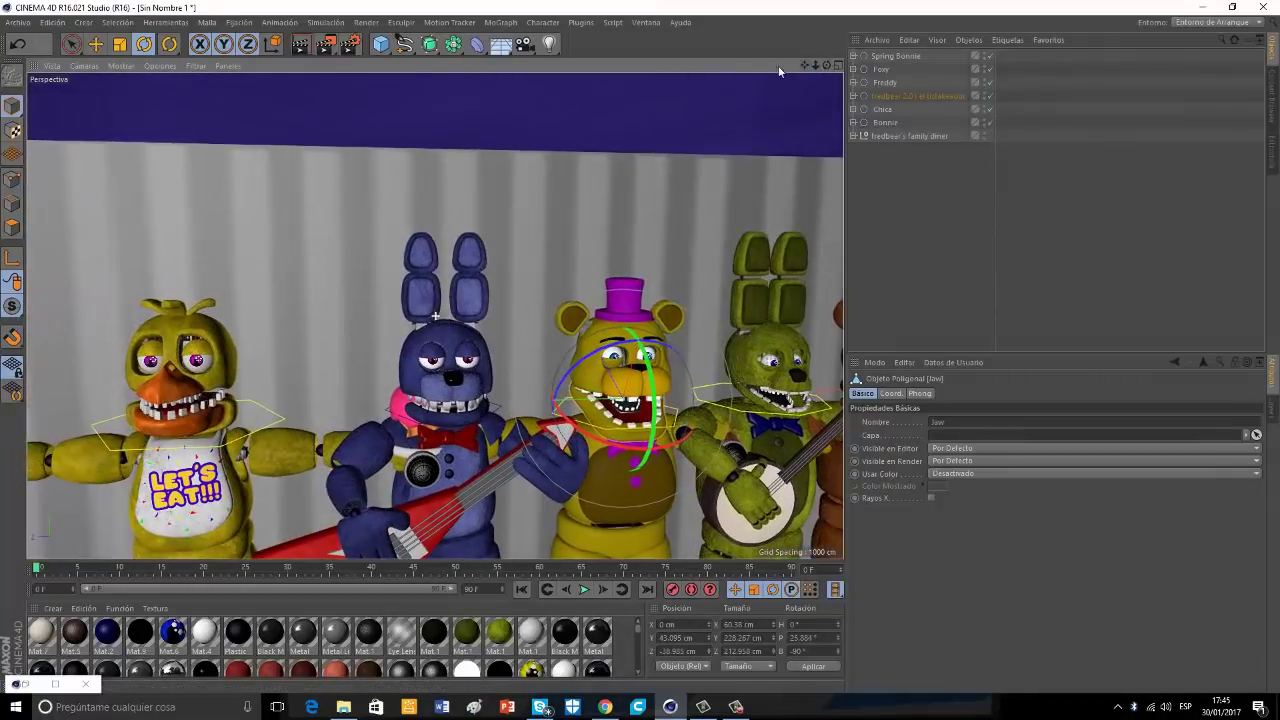
pyautogui.click(431, 351)
pyautogui.moveTo(438, 325); pyautogui.dragTo(438, 258)
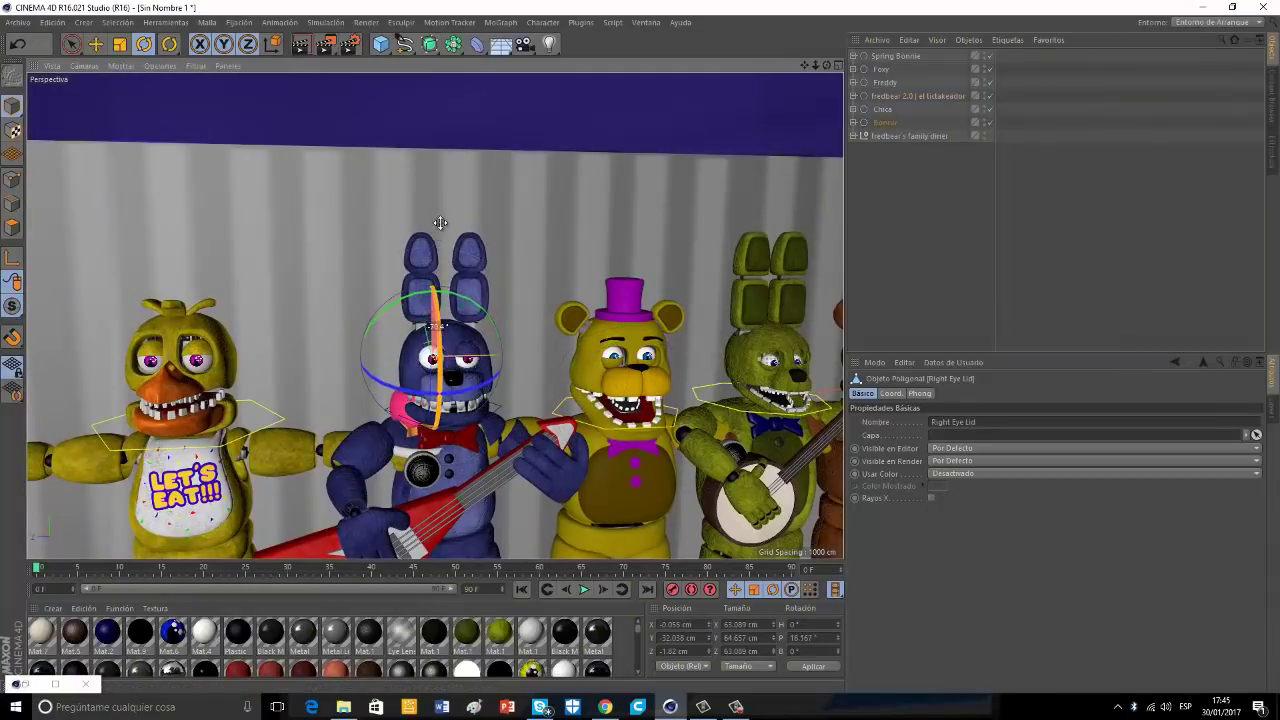
pyautogui.click(467, 352)
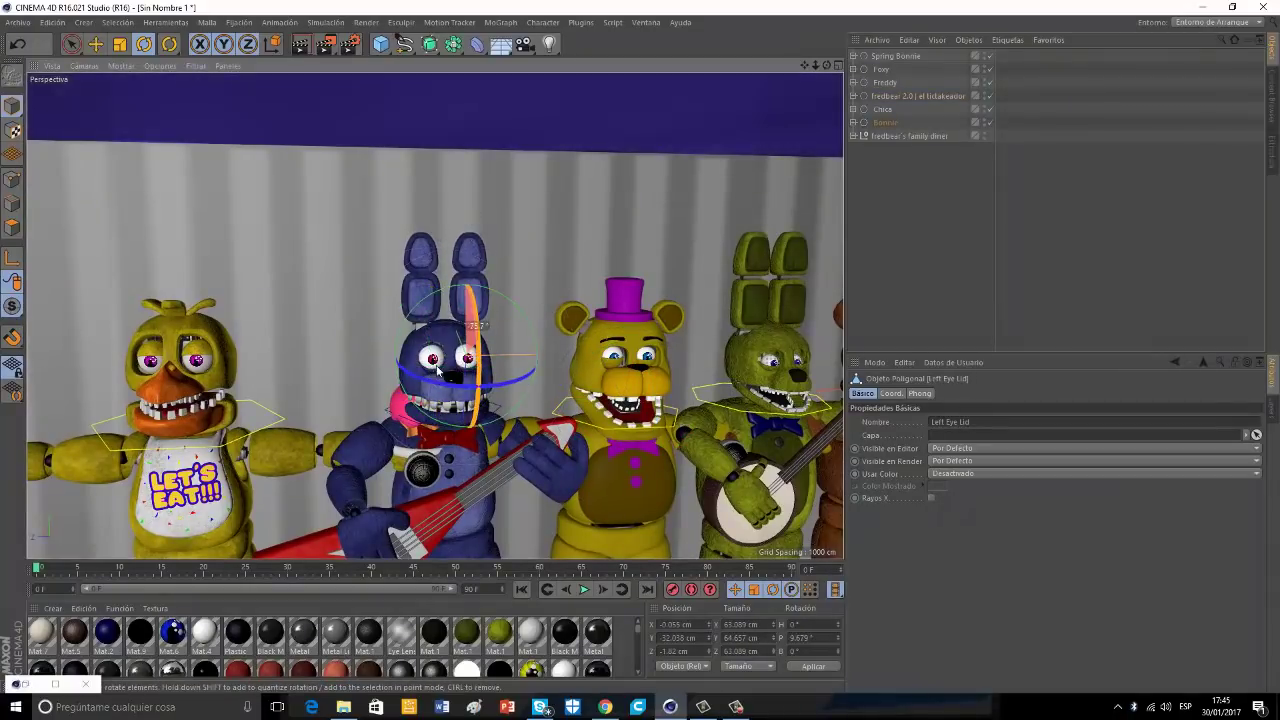
pyautogui.click(438, 364)
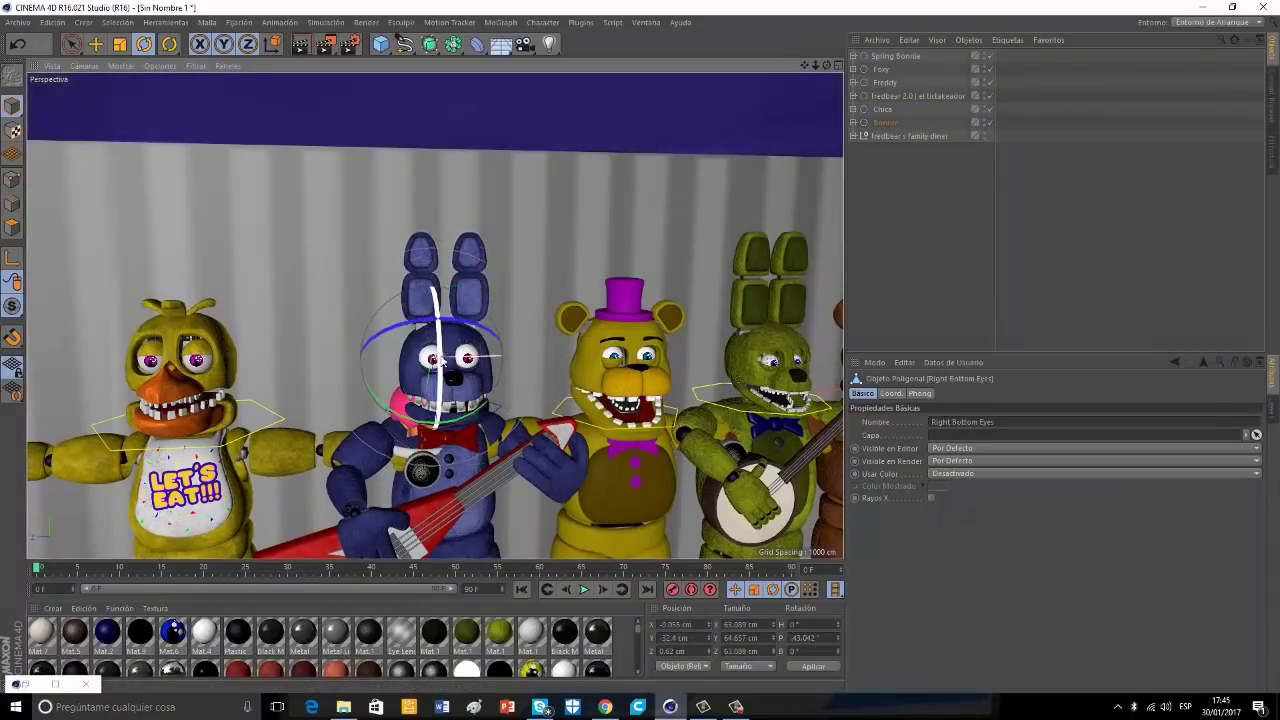
pyautogui.click(463, 368)
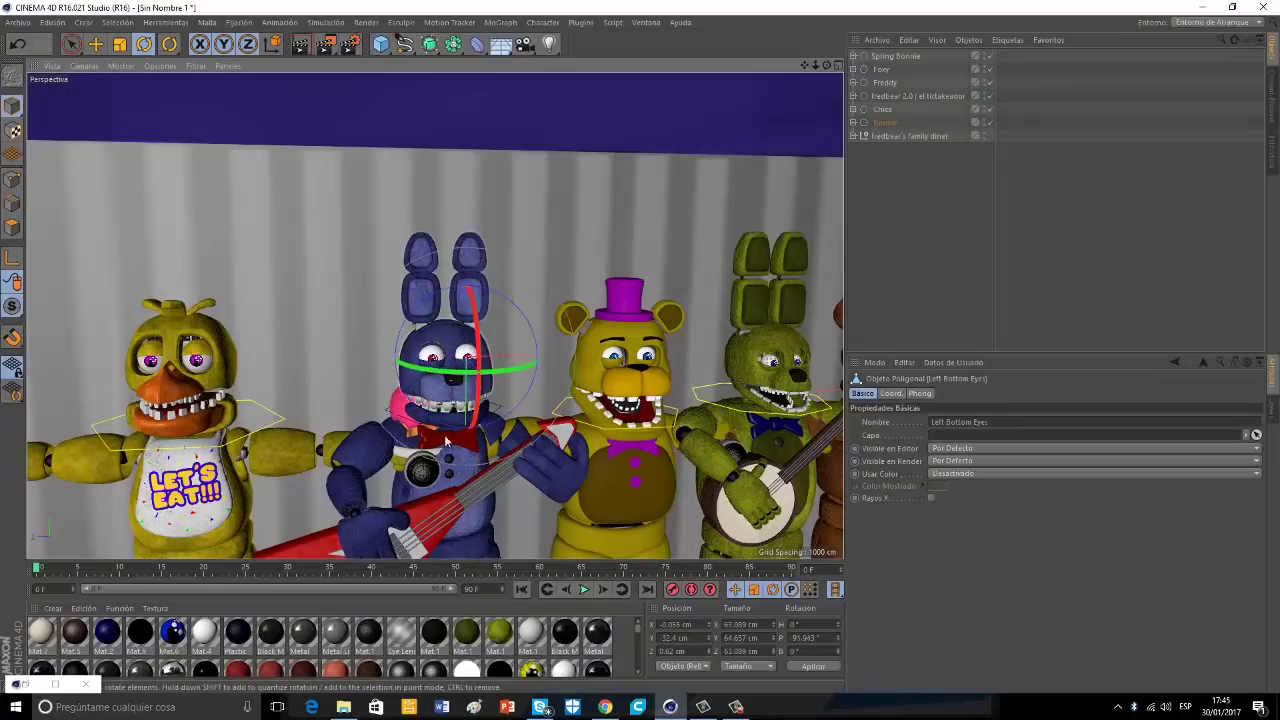
pyautogui.click(455, 372)
pyautogui.moveTo(455, 372); pyautogui.dragTo(455, 402)
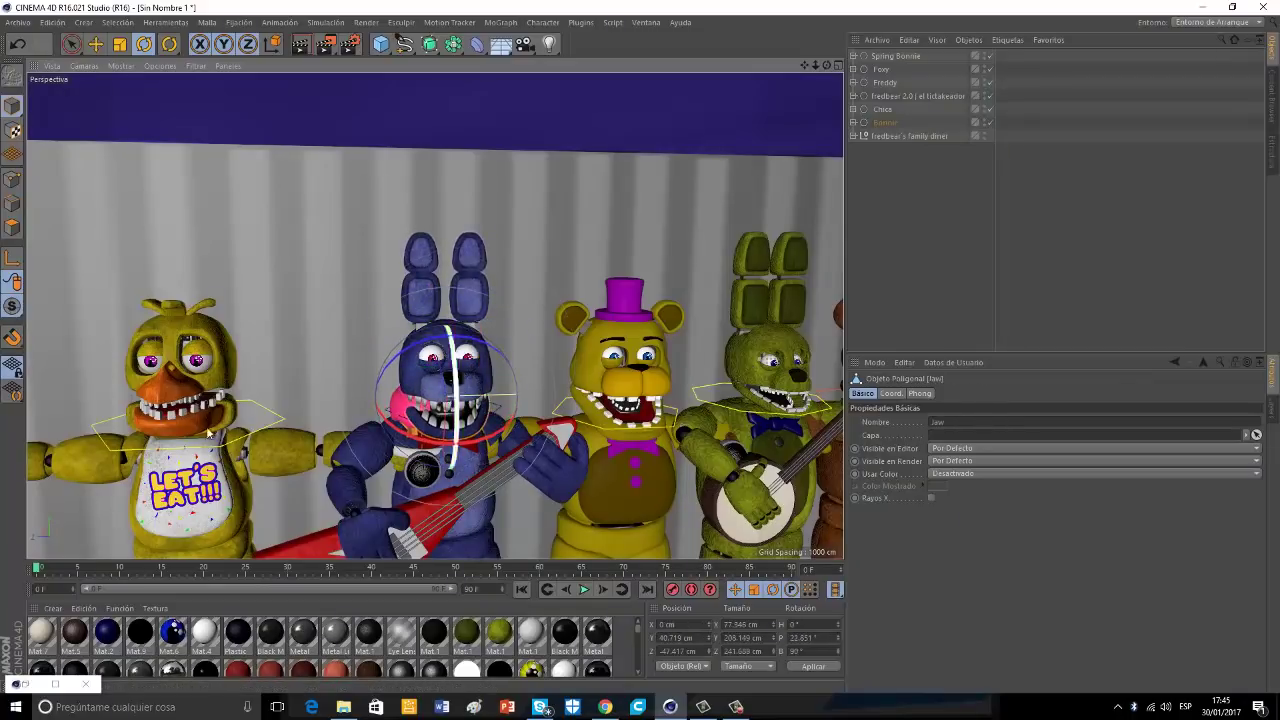
# Rotate both of Chica's upper eyelids upward to open the eyes.
pyautogui.click(199, 346)
pyautogui.moveTo(182, 352); pyautogui.dragTo(131, 310)
pyautogui.click(157, 348)
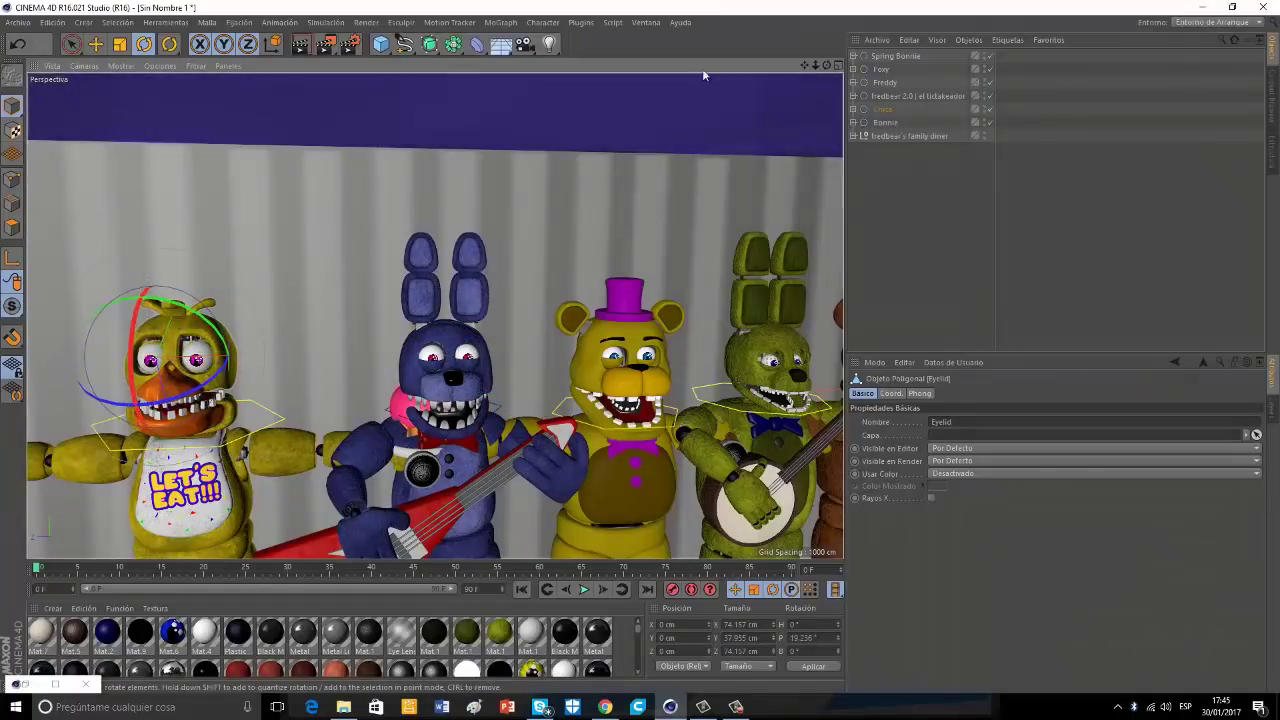
pyautogui.moveTo(827, 65); pyautogui.dragTo(802, 80)
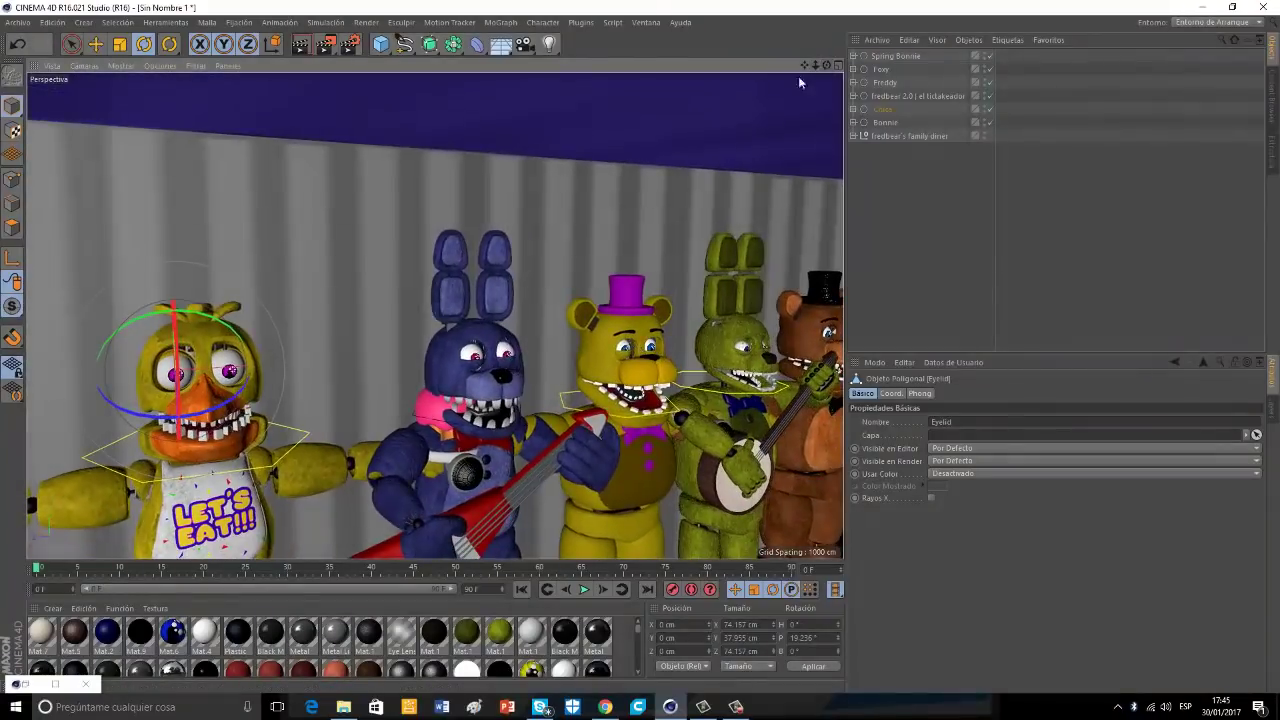
pyautogui.click(228, 375)
pyautogui.moveTo(204, 360); pyautogui.dragTo(204, 318)
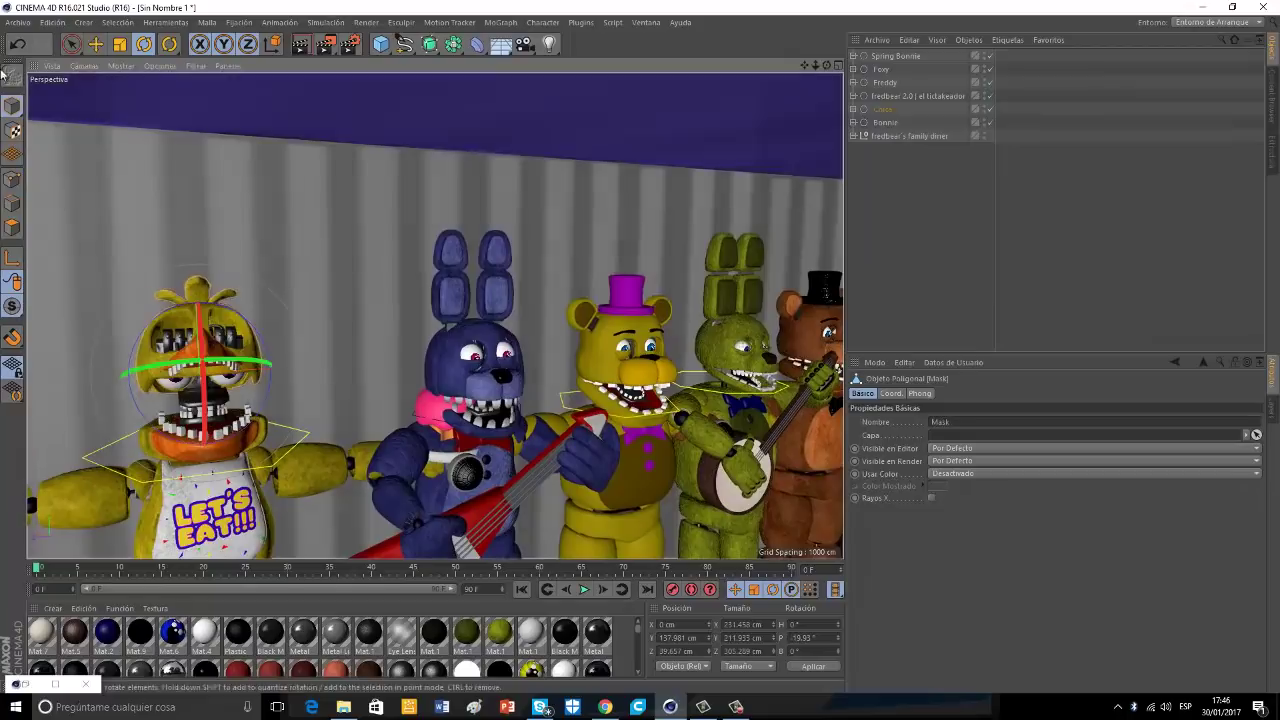
pyautogui.click(17, 44)
# Rotate both of Chica's bottom eyelids to adjust how much of the lower eyes they cover.
pyautogui.scroll(5, 230, 372)
pyautogui.scroll(2, 230, 372)
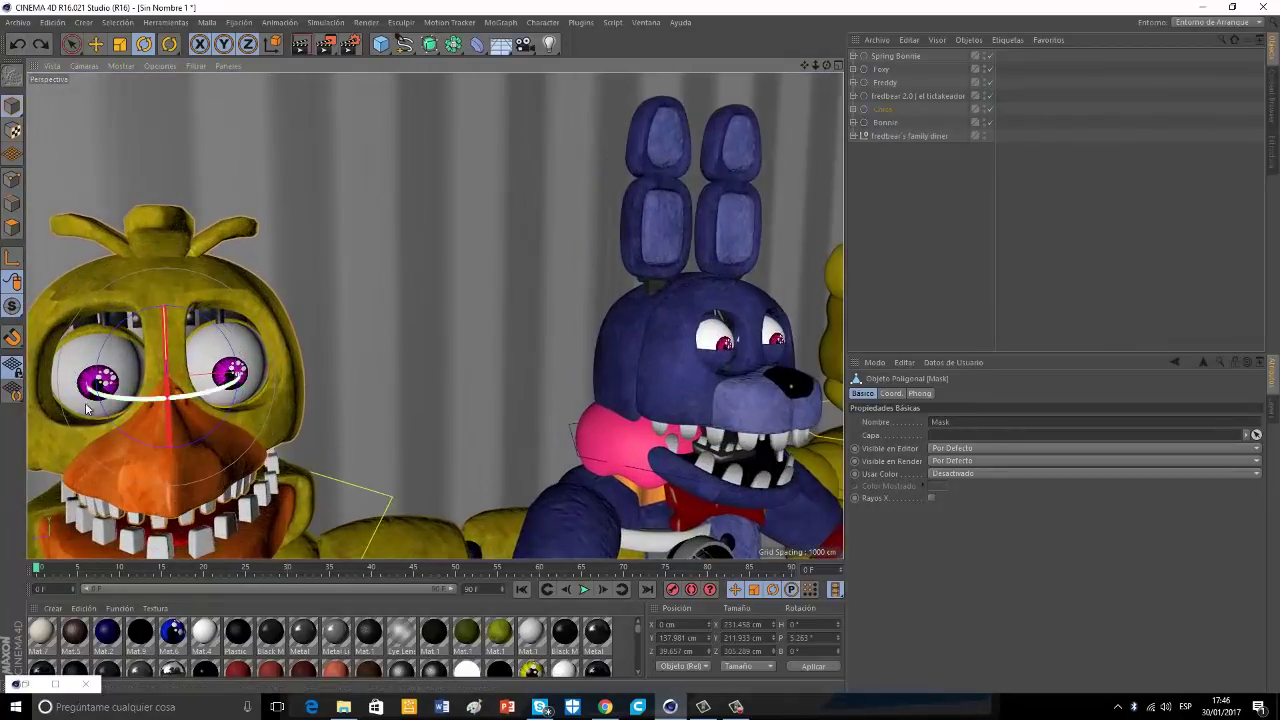
pyautogui.scroll(5, 90, 420)
pyautogui.click(108, 419)
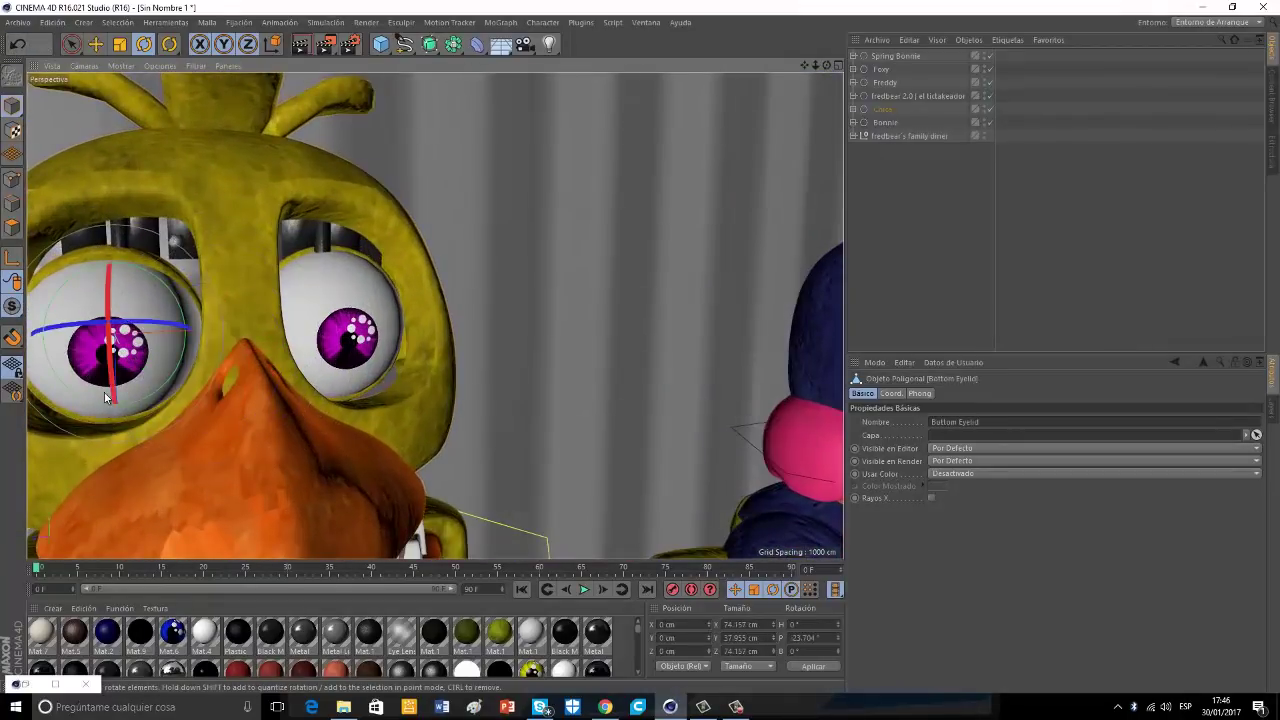
pyautogui.click(347, 386)
pyautogui.moveTo(347, 383); pyautogui.dragTo(348, 287)
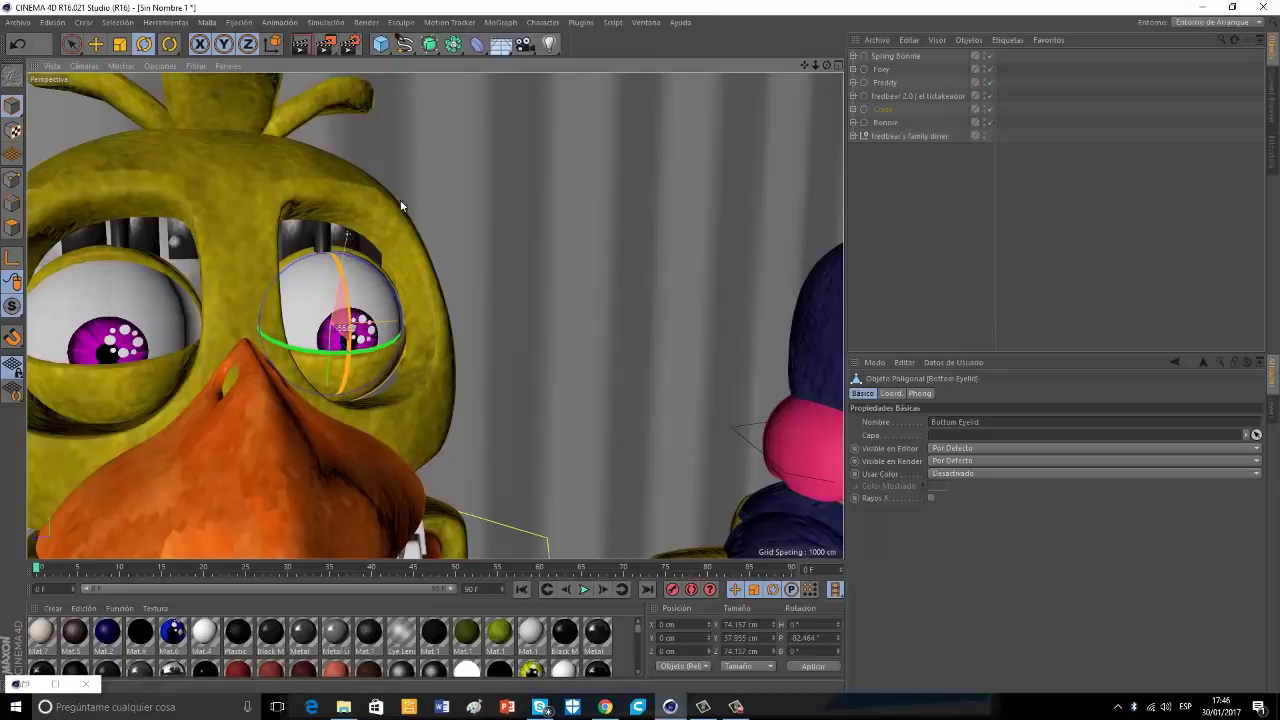
# Rotate Foxy's left upper eyelid up to open the uncovered eye.
pyautogui.moveTo(637, 363); pyautogui.dragTo(640, 341)
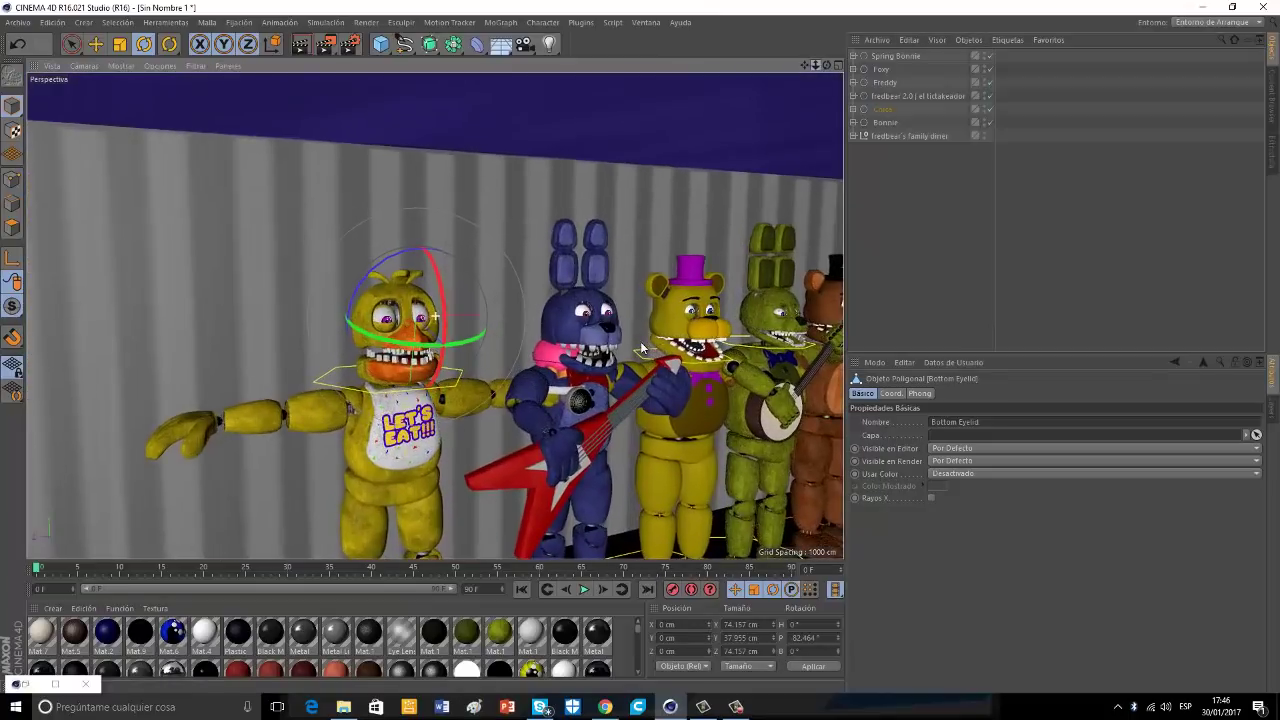
pyautogui.moveTo(829, 66); pyautogui.dragTo(190, 78)
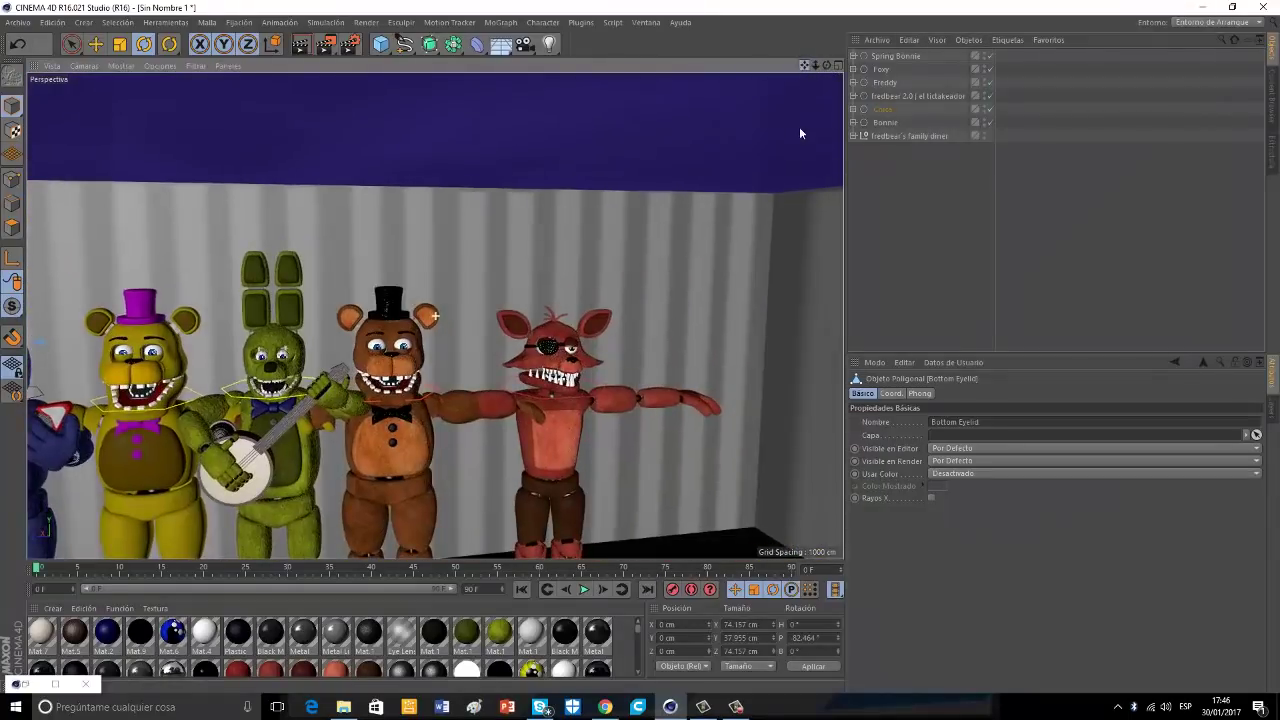
pyautogui.scroll(8, 562, 332)
pyautogui.scroll(2, 567, 398)
pyautogui.click(592, 360)
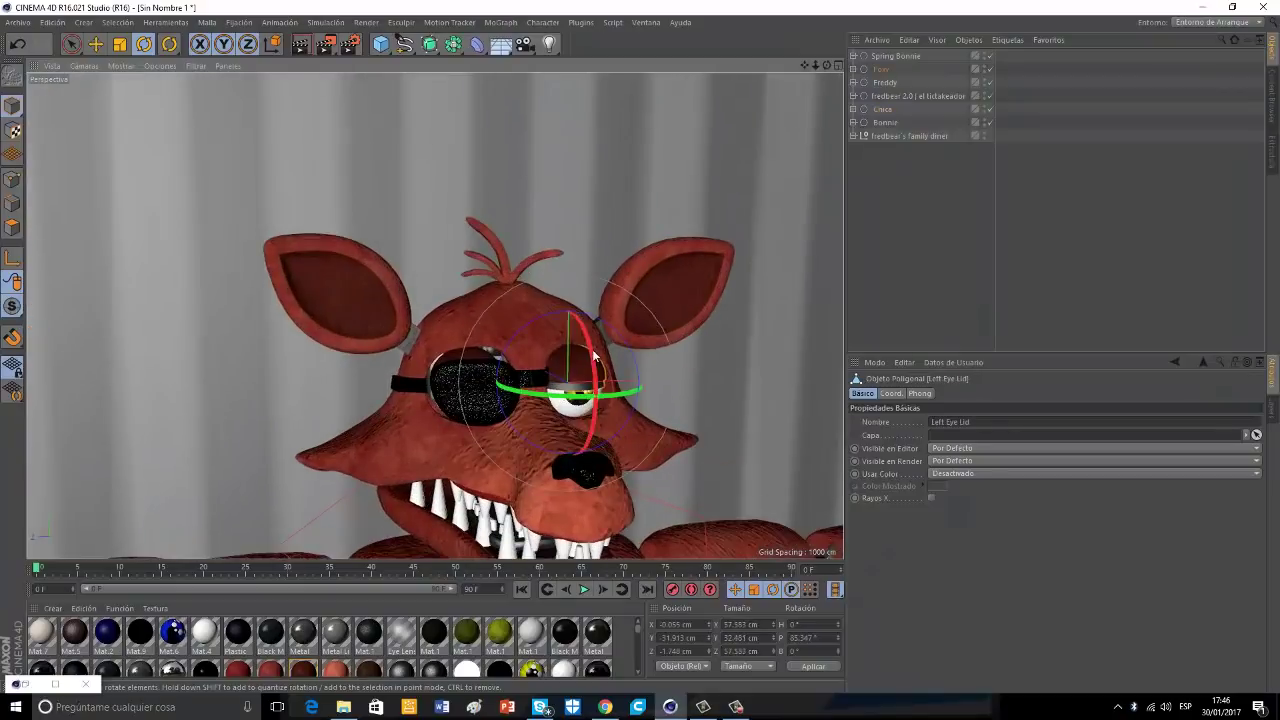
pyautogui.moveTo(589, 312); pyautogui.dragTo(534, 222)
pyautogui.click(746, 401)
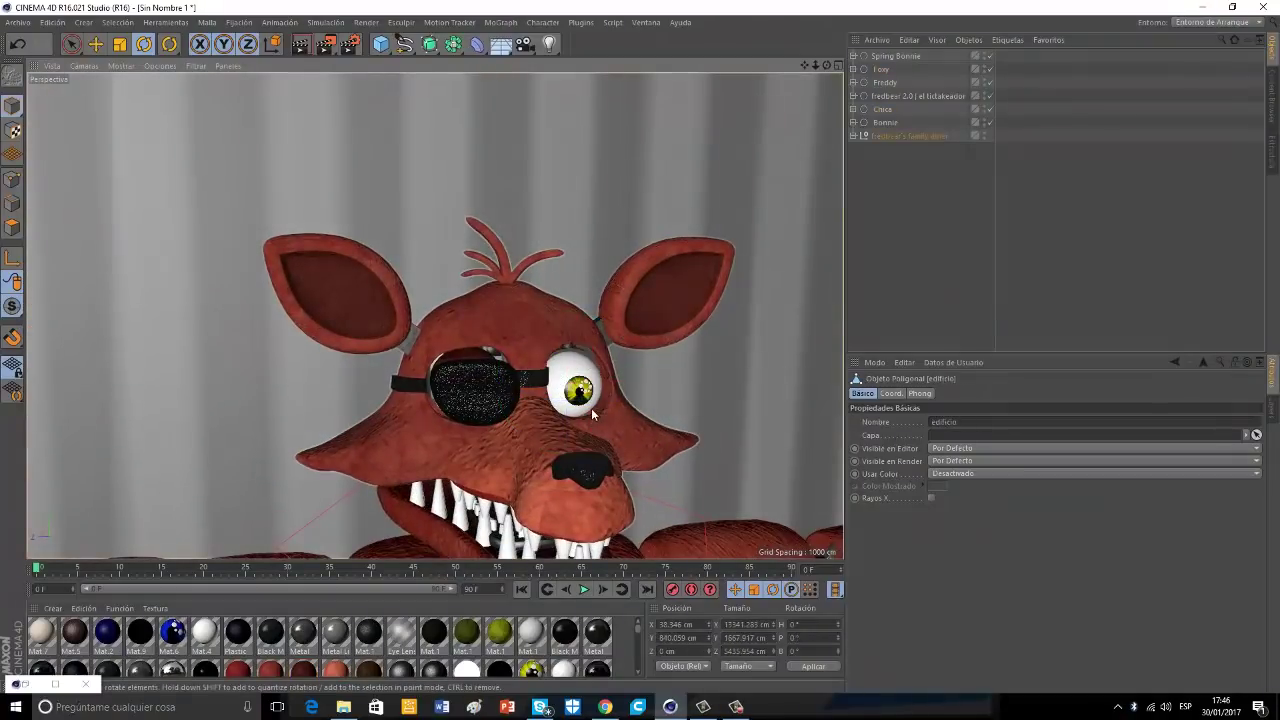
# Rotate the bottom eyelid of Foxy's uncovered eye to cover the lower part of the eye.
pyautogui.moveTo(828, 65); pyautogui.dragTo(672, 140)
pyautogui.scroll(1, 600, 395)
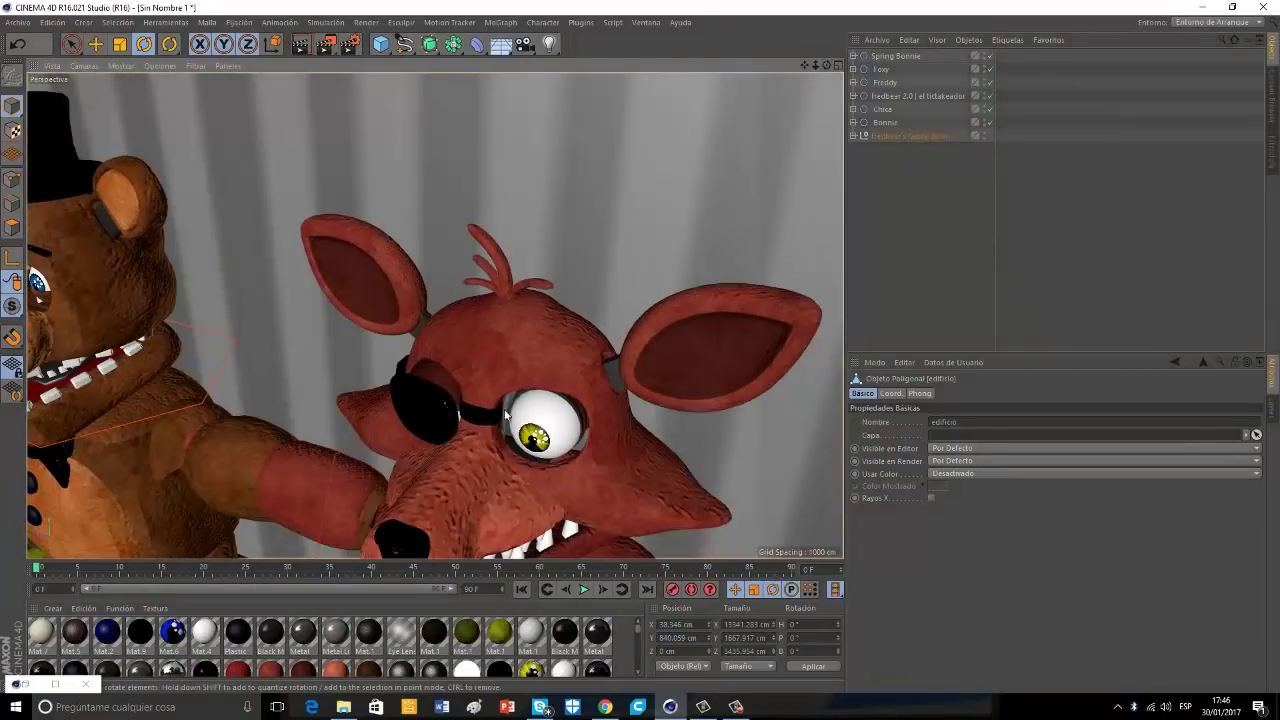
pyautogui.click(533, 418)
pyautogui.moveTo(545, 383); pyautogui.dragTo(555, 367)
# Lower Foxy's jaw to open the mouth.
pyautogui.moveTo(827, 66); pyautogui.dragTo(641, 347)
pyautogui.keyDown('alt'); pyautogui.moveTo(641, 351); pyautogui.dragTo(649, 294, button='middle'); pyautogui.keyUp('alt')
pyautogui.click(523, 544)
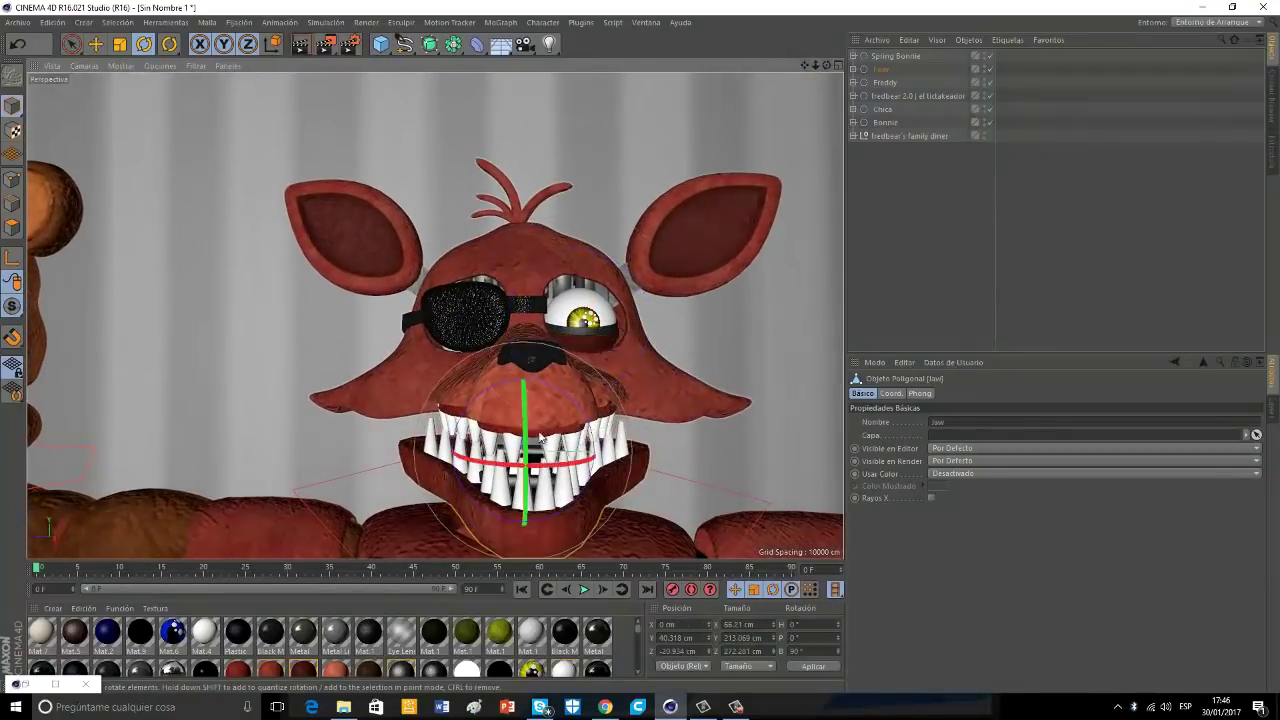
pyautogui.moveTo(524, 476); pyautogui.dragTo(524, 520)
# Lower Chica's jaw to open the beak wider.
pyautogui.moveTo(804, 66); pyautogui.dragTo(671, 349)
pyautogui.click(381, 414)
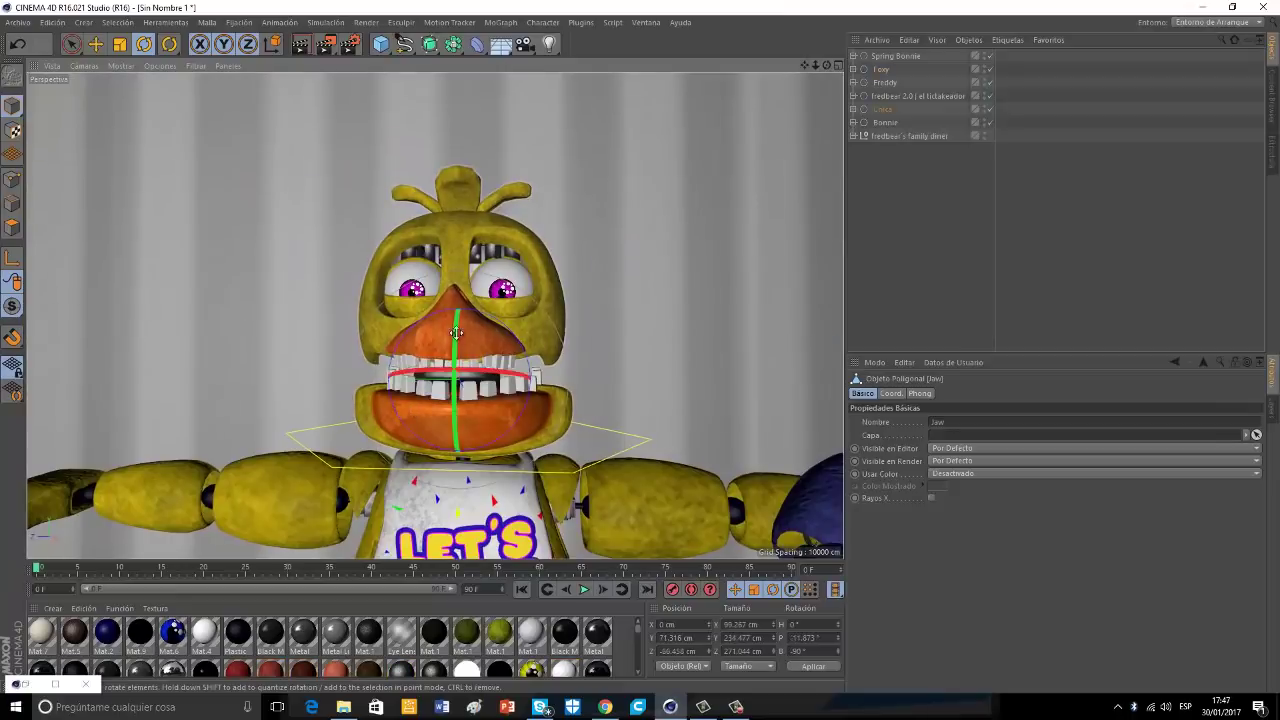
pyautogui.moveTo(440, 385); pyautogui.dragTo(438, 365)
# Lower Chica's right arm to hang at the side and bend its elbow slightly.
pyautogui.moveTo(815, 66); pyautogui.dragTo(258, 387)
pyautogui.click(391, 364)
pyautogui.moveTo(364, 316); pyautogui.dragTo(331, 383)
pyautogui.click(385, 407)
pyautogui.moveTo(360, 335); pyautogui.dragTo(333, 358)
pyautogui.click(389, 447)
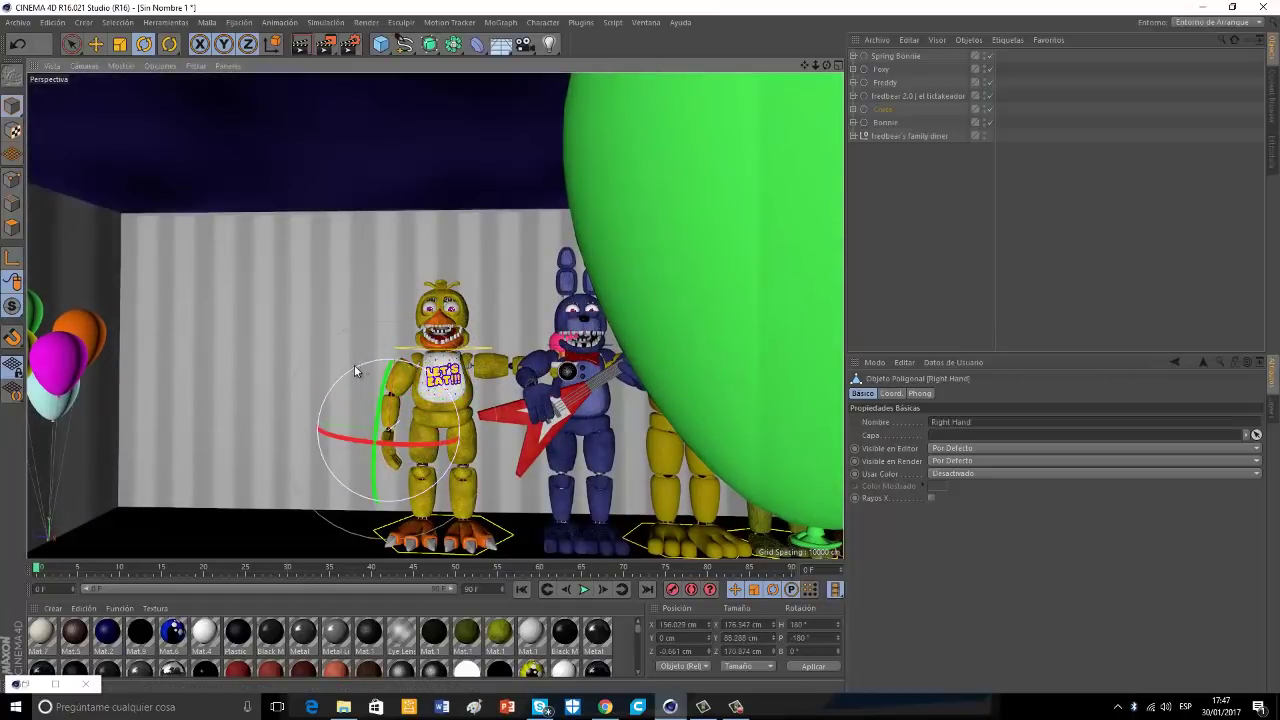
# Rotate Chica's left arm and elbow forward so the cupcake plate is held upright in front of the body.
pyautogui.click(514, 385)
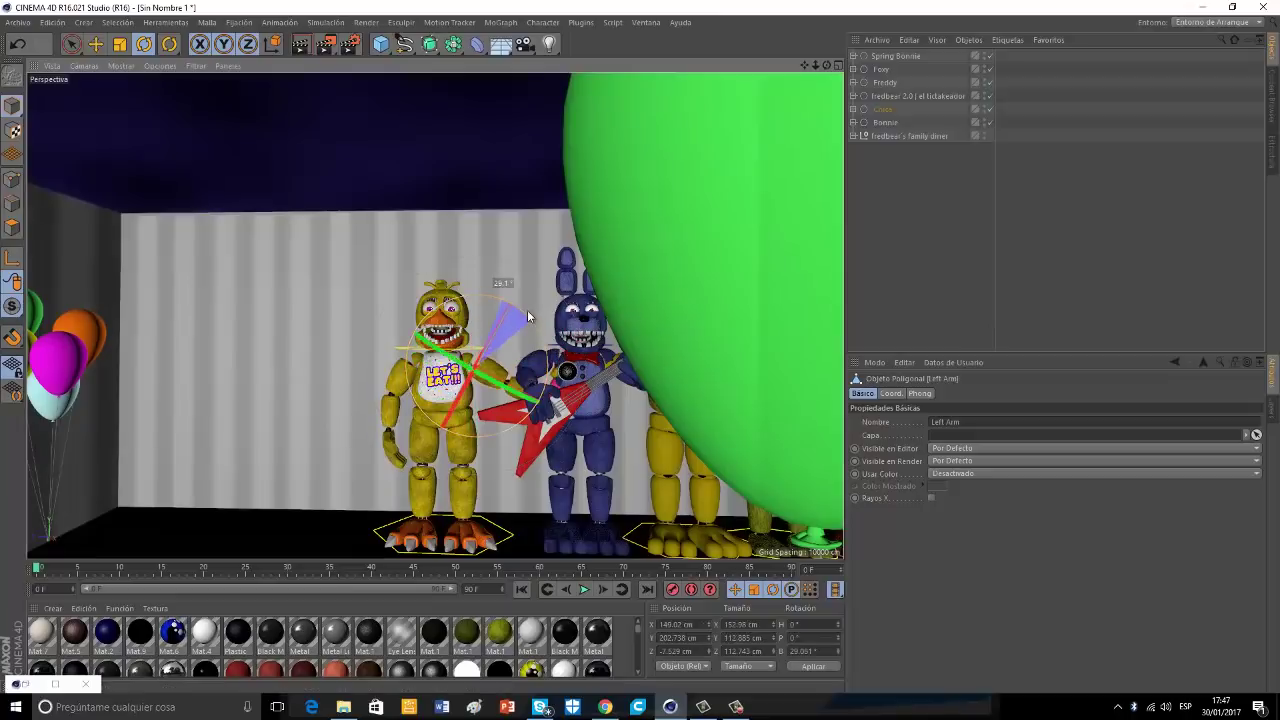
pyautogui.moveTo(512, 385); pyautogui.dragTo(506, 371)
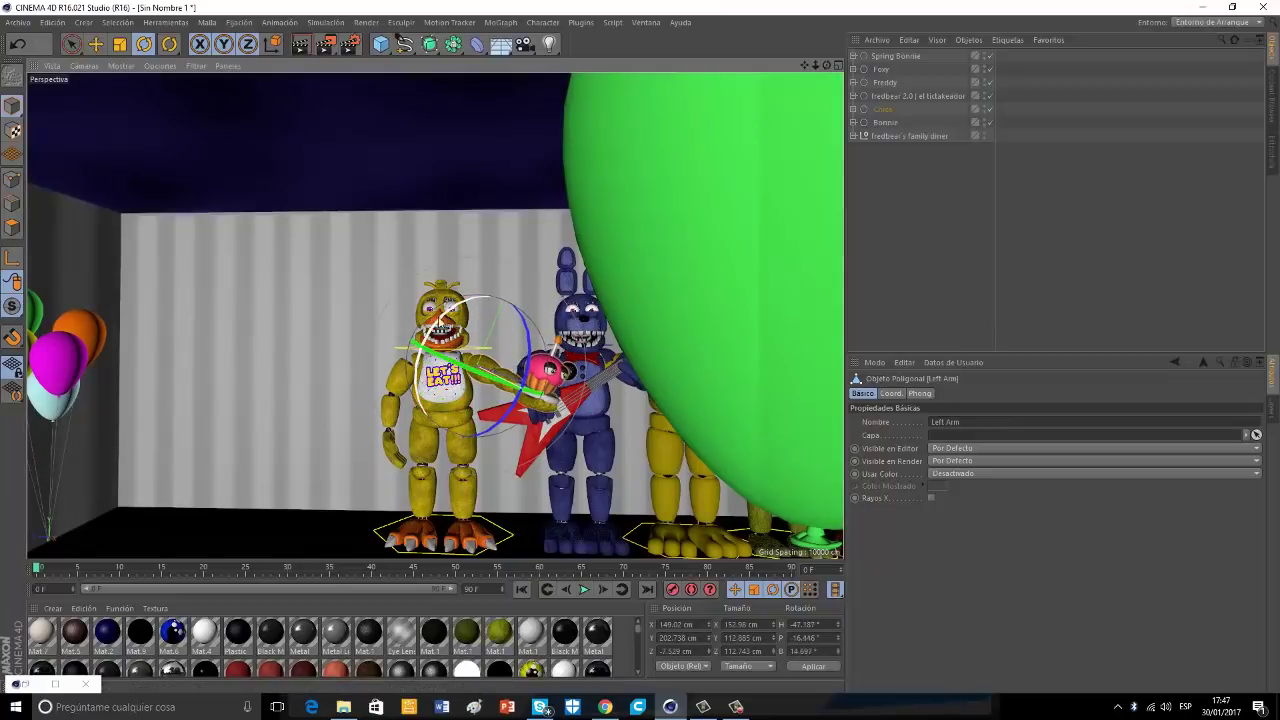
pyautogui.moveTo(438, 322); pyautogui.dragTo(426, 342)
pyautogui.moveTo(510, 389); pyautogui.dragTo(489, 386)
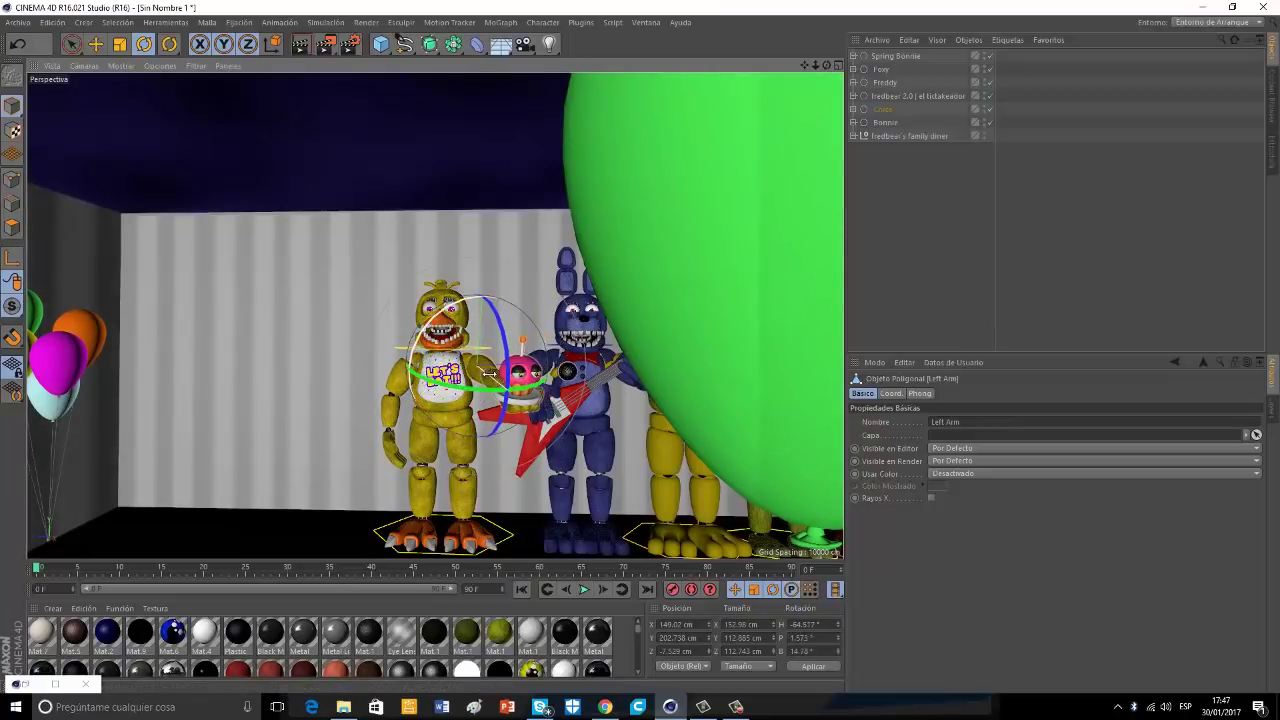
pyautogui.click(500, 316)
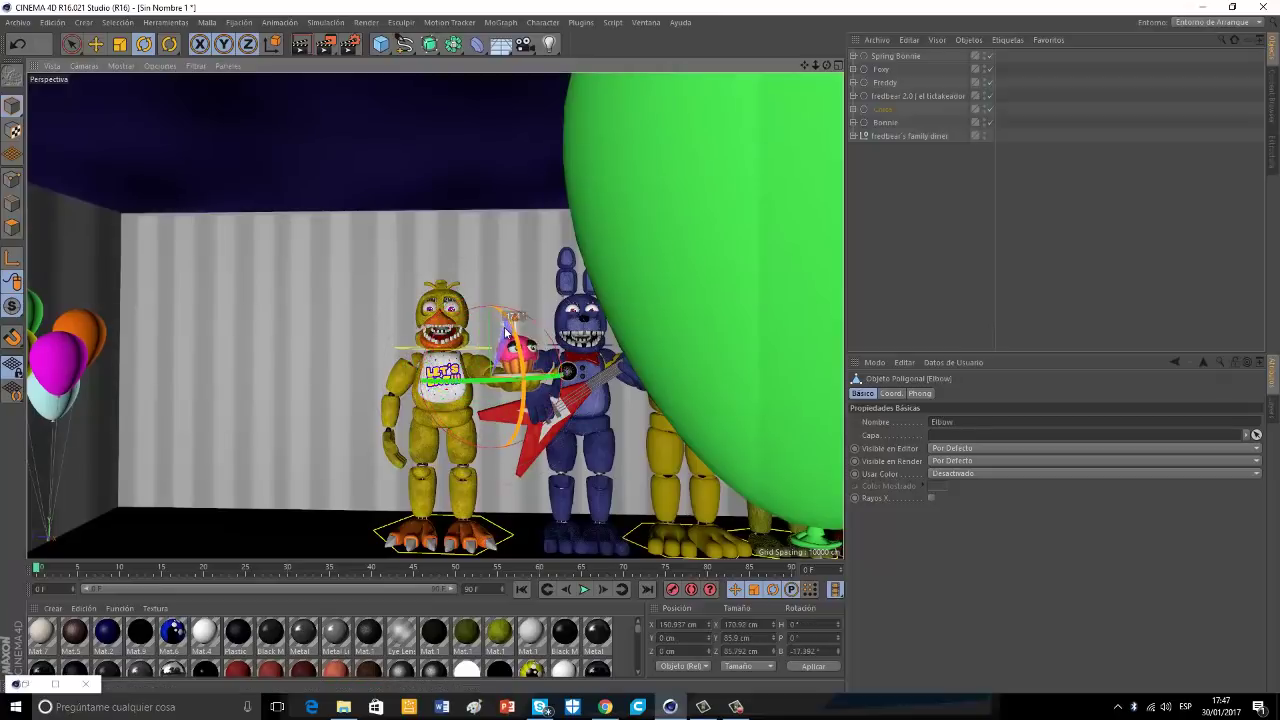
pyautogui.moveTo(506, 332); pyautogui.dragTo(416, 372)
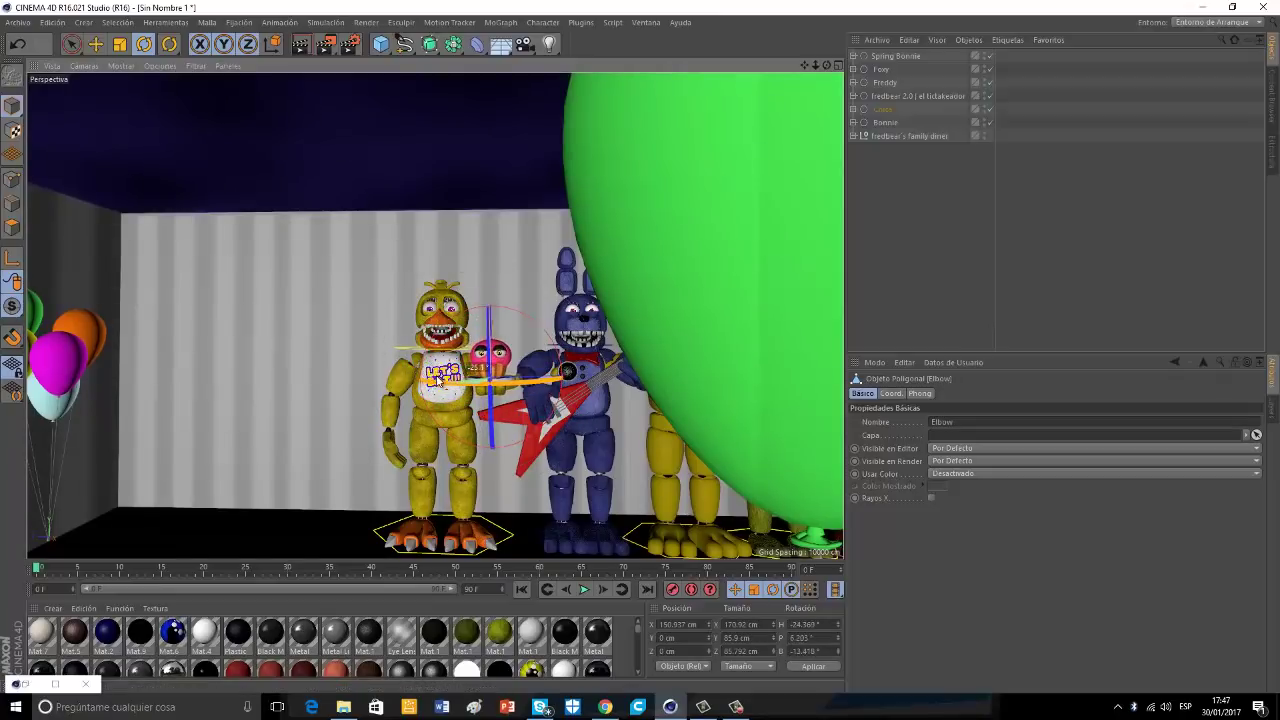
# Rotate both eyelids of Chica's cupcake to open its eyes.
pyautogui.click(500, 347)
pyautogui.moveTo(499, 312); pyautogui.dragTo(512, 126)
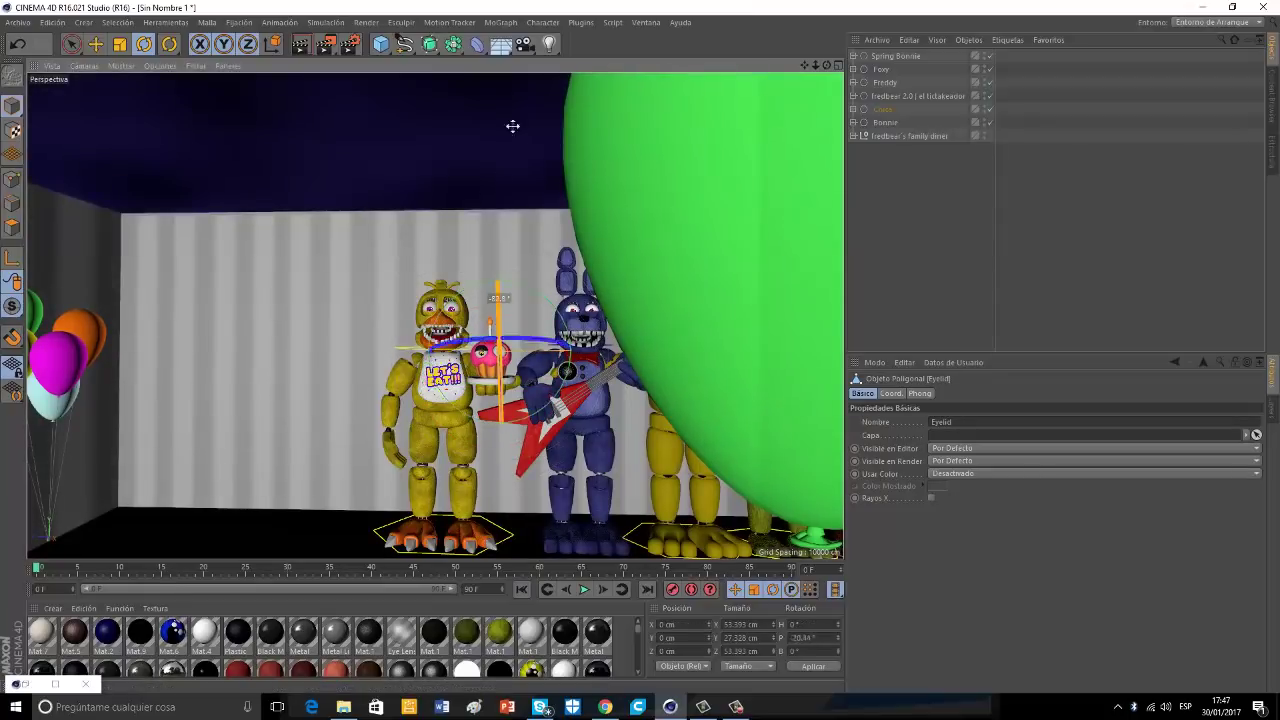
pyautogui.moveTo(499, 314); pyautogui.dragTo(493, 349)
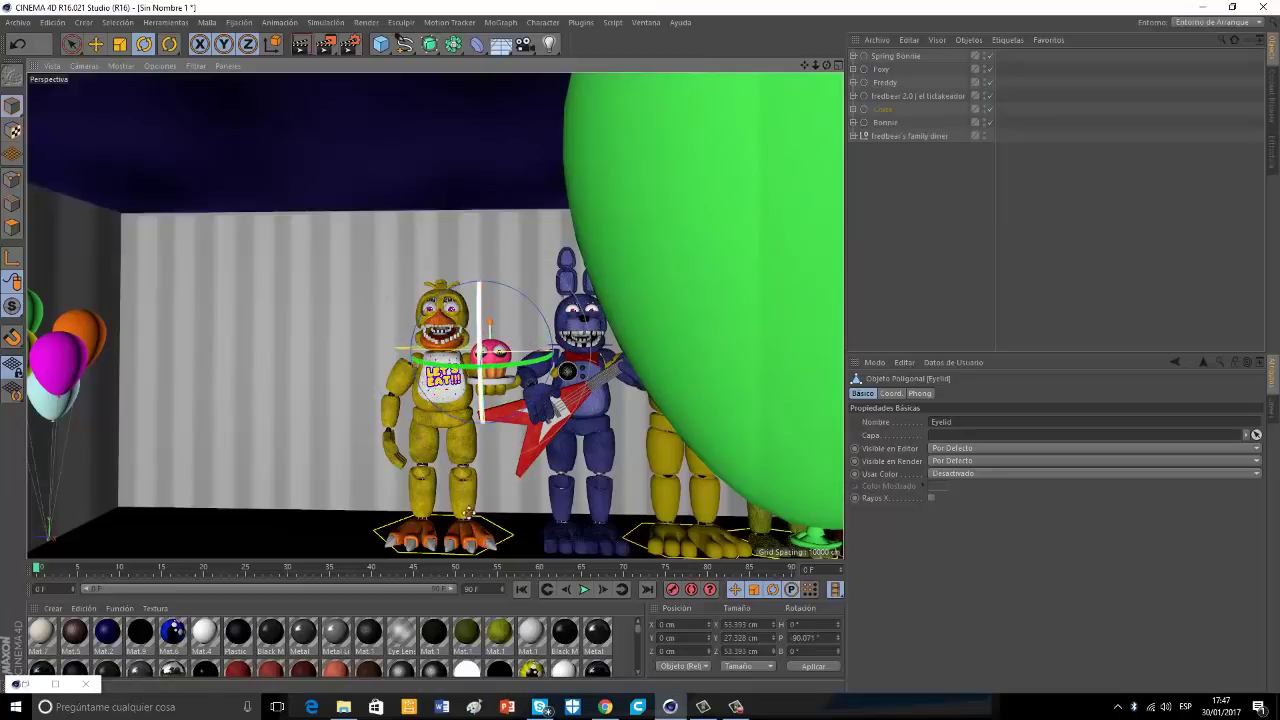
pyautogui.click(291, 454)
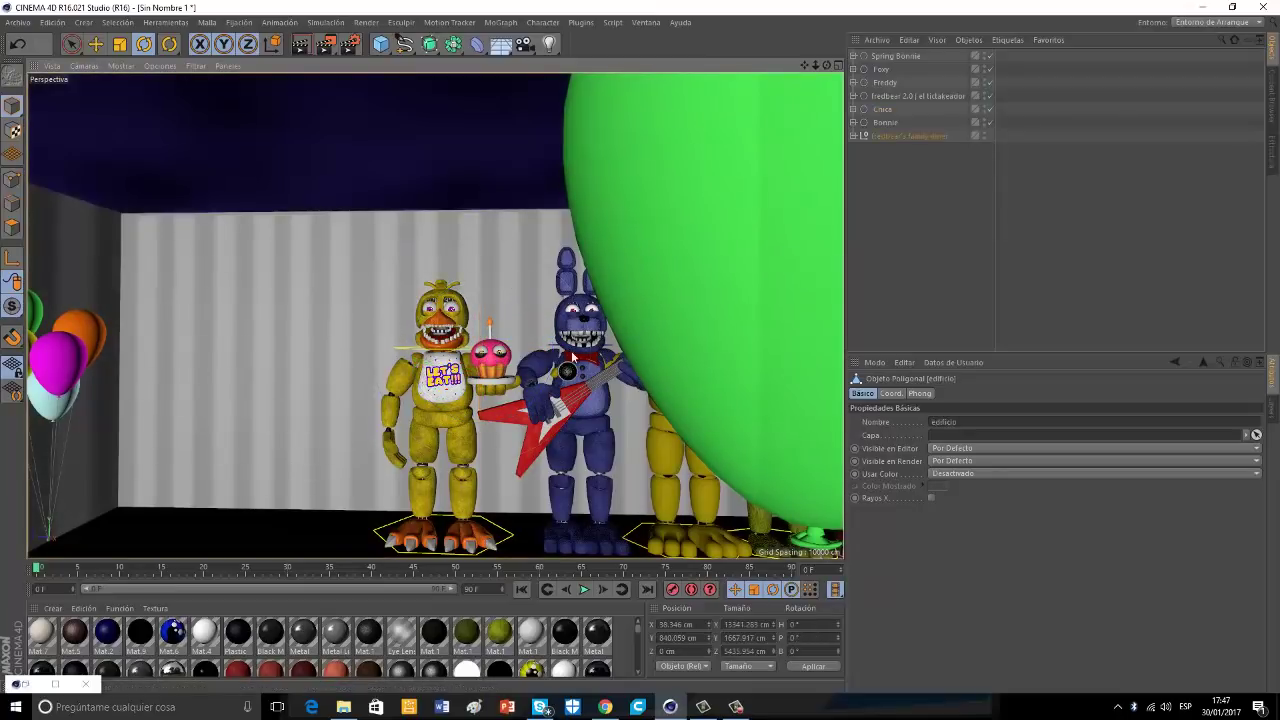
# Move Chica along the stage away from fredbear to about Z -1461 cm, and shift Bonnie in the same direction.
pyautogui.scroll(3, 534, 348)
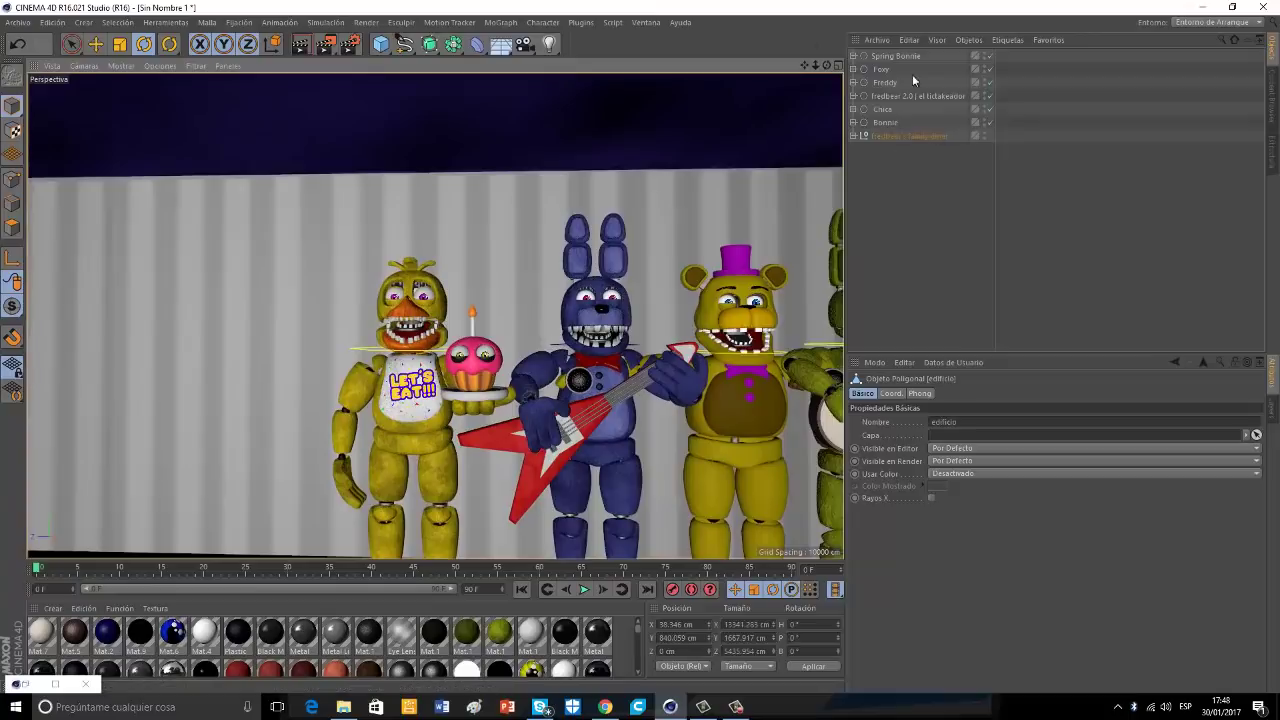
pyautogui.click(880, 111)
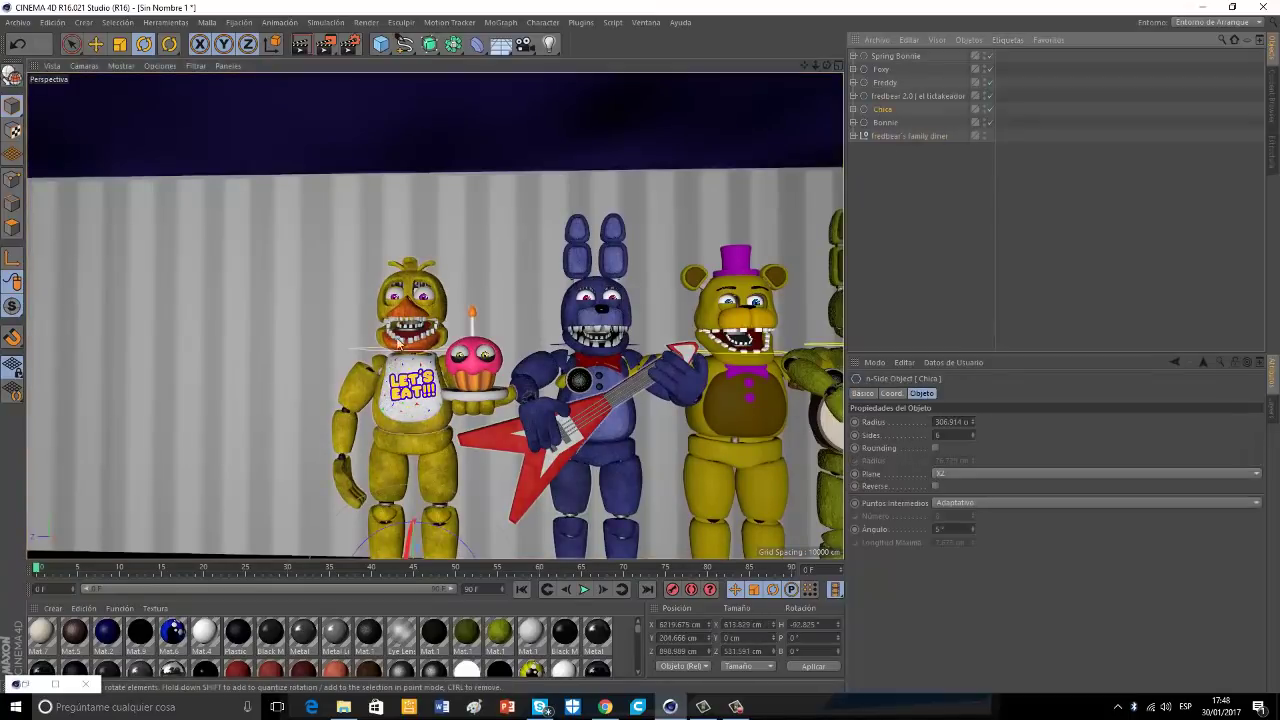
pyautogui.click(95, 44)
pyautogui.moveTo(804, 65); pyautogui.dragTo(634, 321)
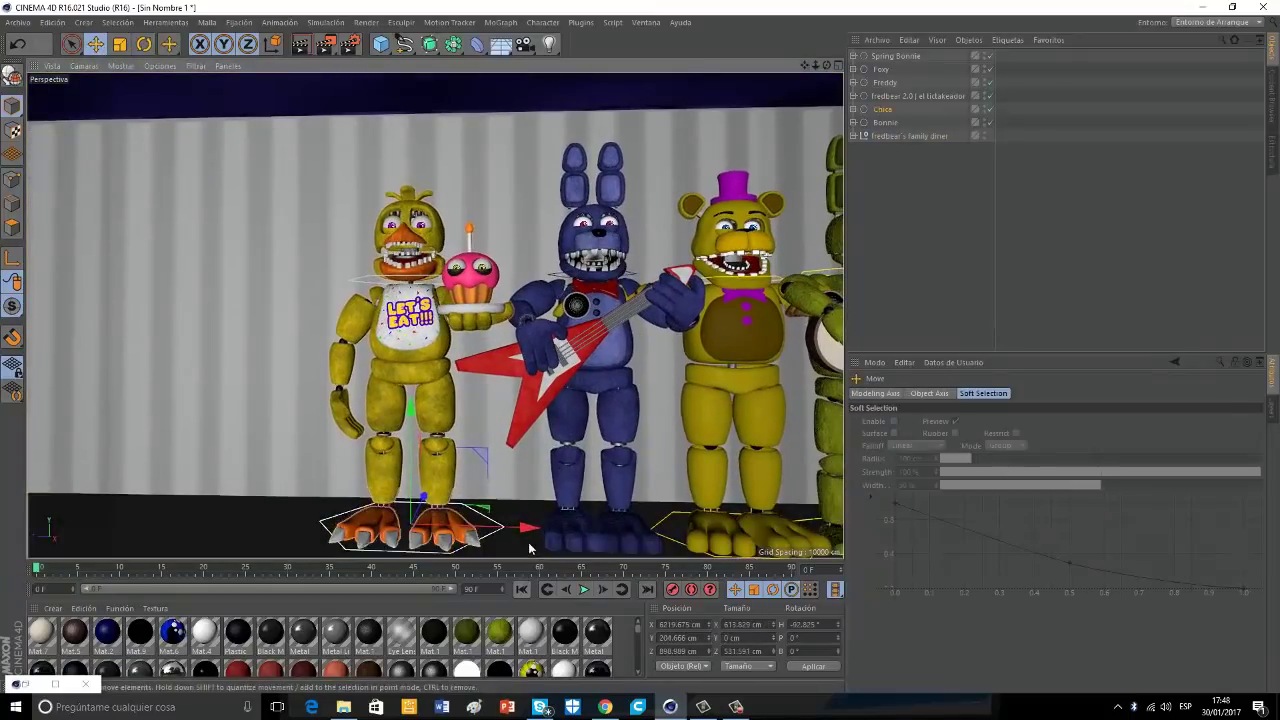
pyautogui.moveTo(530, 527); pyautogui.dragTo(362, 522)
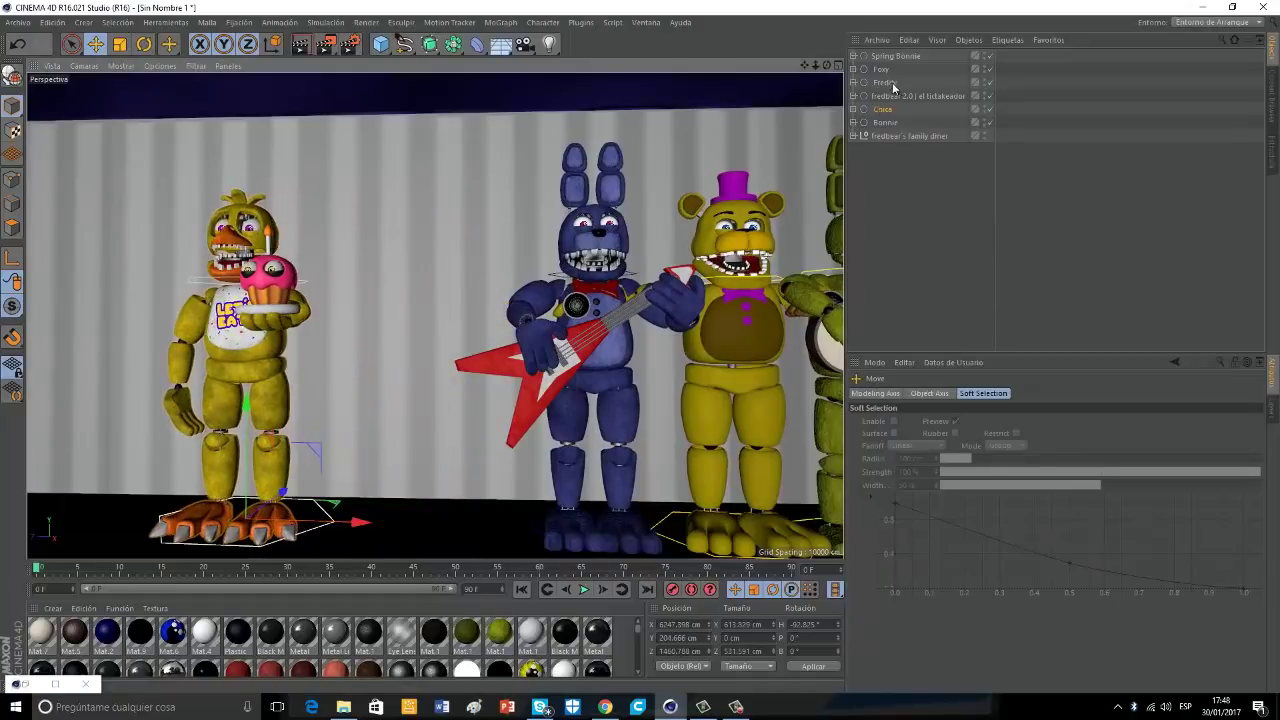
pyautogui.click(883, 122)
pyautogui.moveTo(705, 530); pyautogui.dragTo(590, 550)
# Rotate Chica's torso about 25° away from Bonnie and turn Bonnie's torso toward fredbear.
pyautogui.click(233, 337)
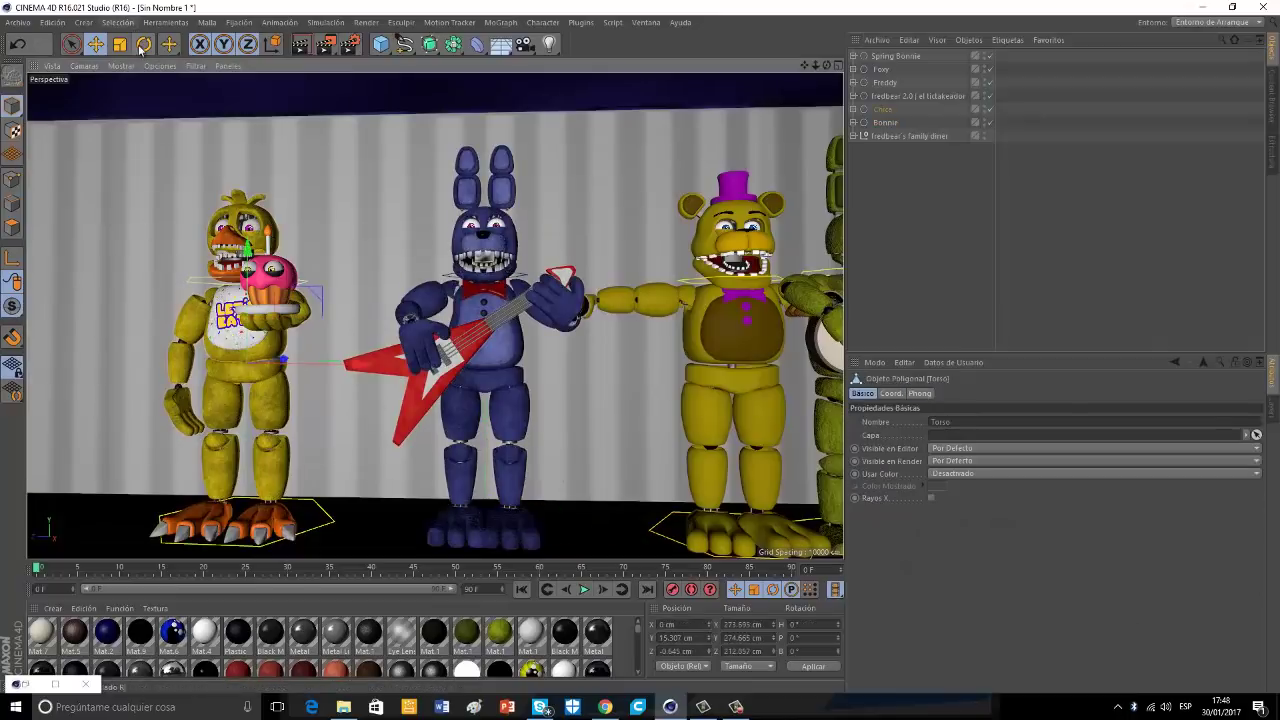
pyautogui.click(142, 47)
pyautogui.moveTo(253, 368); pyautogui.dragTo(210, 367)
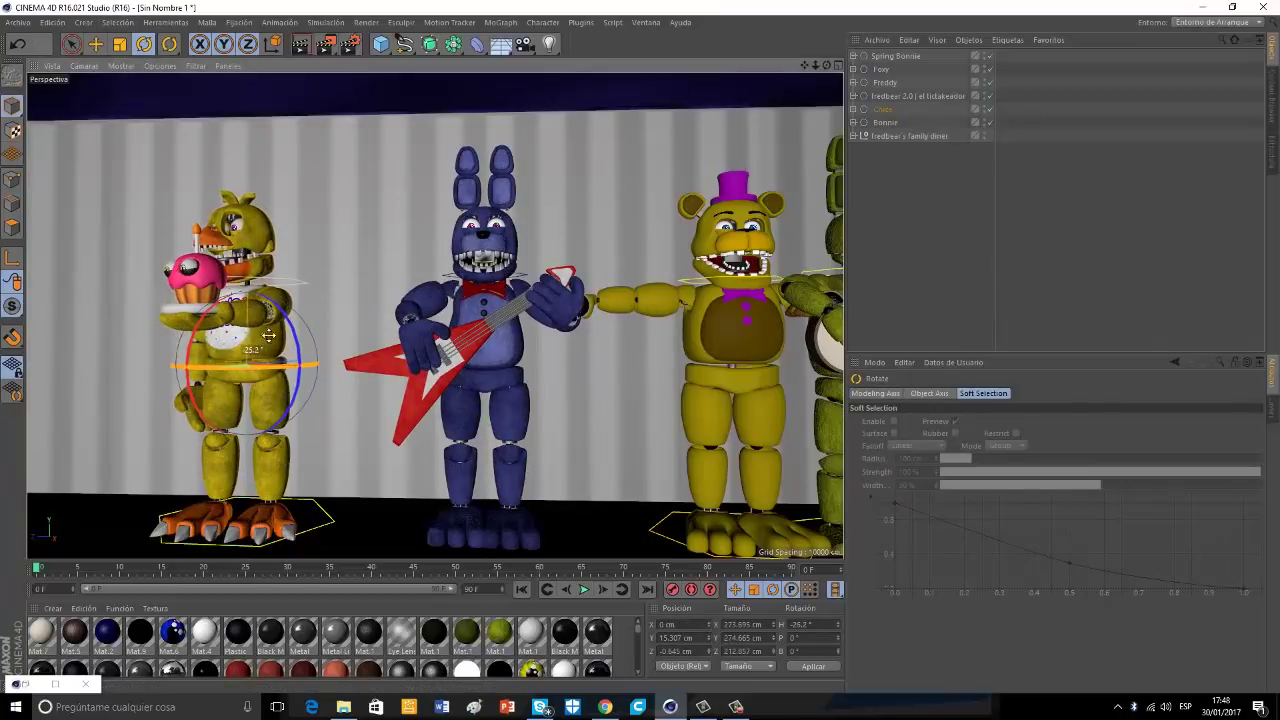
pyautogui.click(522, 385)
pyautogui.moveTo(510, 374); pyautogui.dragTo(555, 374)
# Move the whole Bonnie model slightly closer to Chica, clear of fredbear's outstretched hand.
pyautogui.click(886, 123)
pyautogui.click(96, 44)
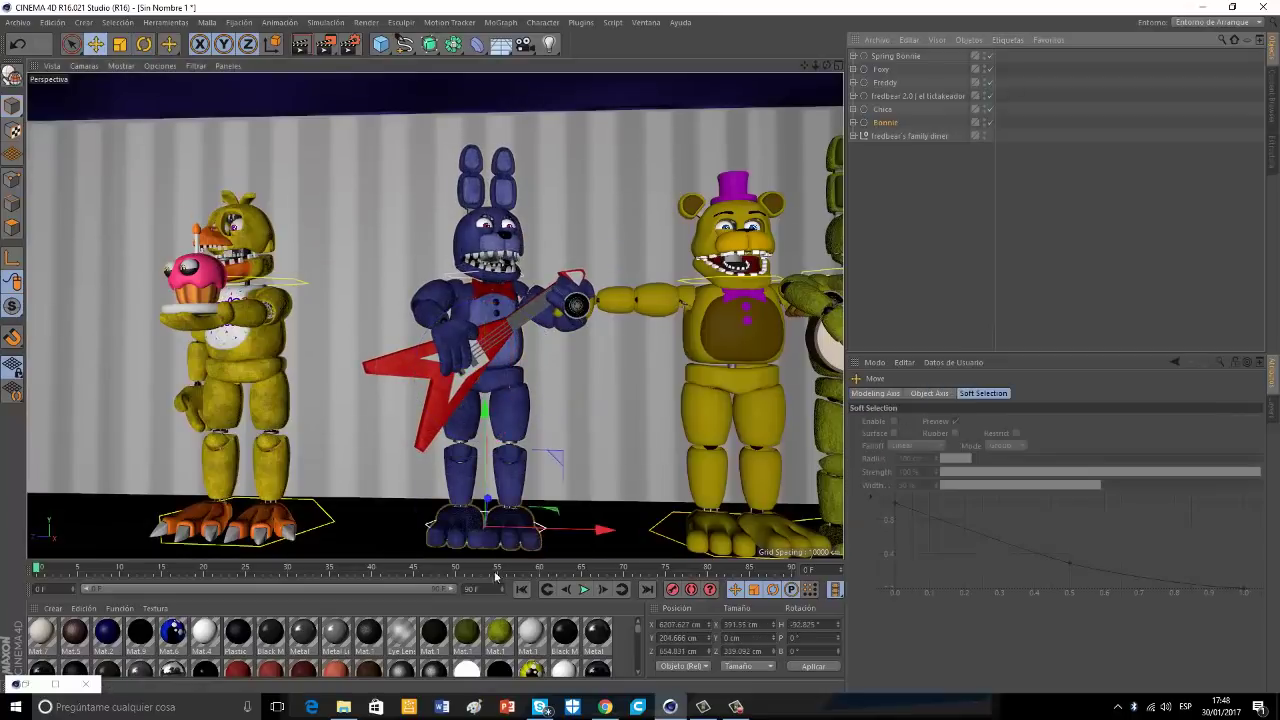
pyautogui.moveTo(606, 529); pyautogui.dragTo(560, 528)
# Rotate fredbear's right arm and elbow so the hand holds the microphone upright in front of the mouth.
pyautogui.click(615, 298)
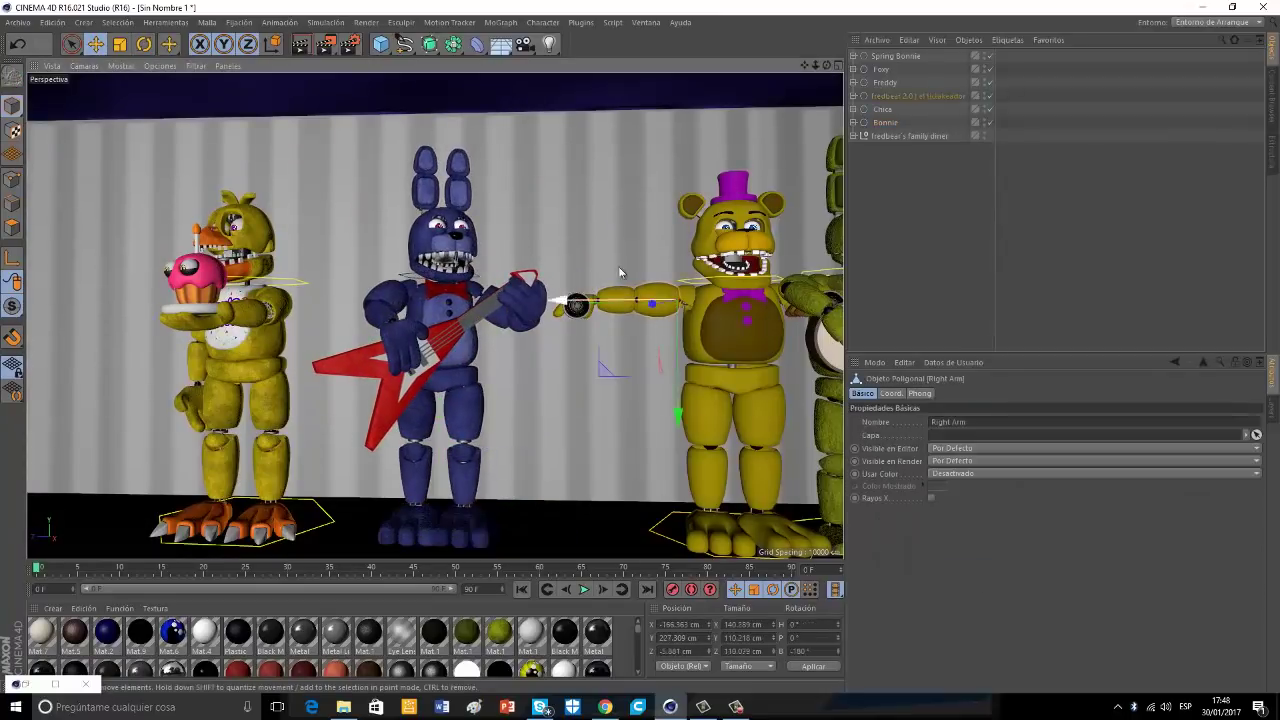
pyautogui.click(144, 44)
pyautogui.moveTo(617, 261); pyautogui.dragTo(631, 343)
pyautogui.click(631, 343)
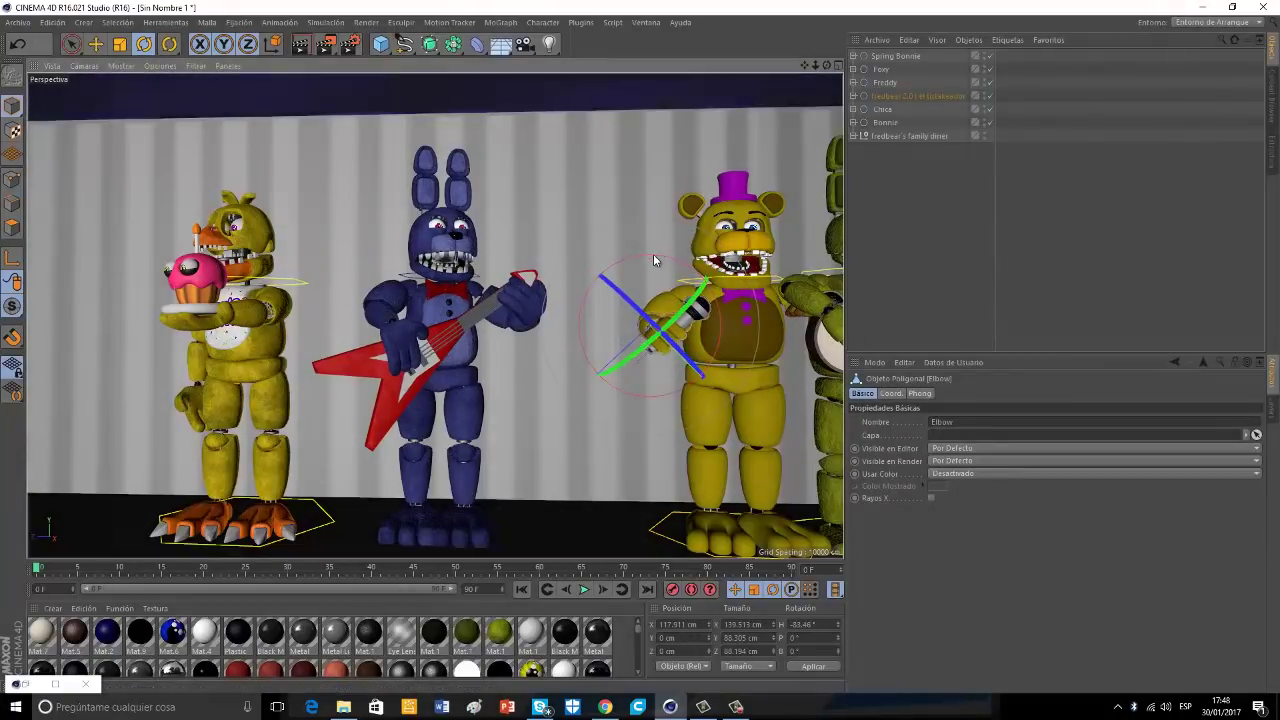
pyautogui.moveTo(653, 254); pyautogui.dragTo(596, 279)
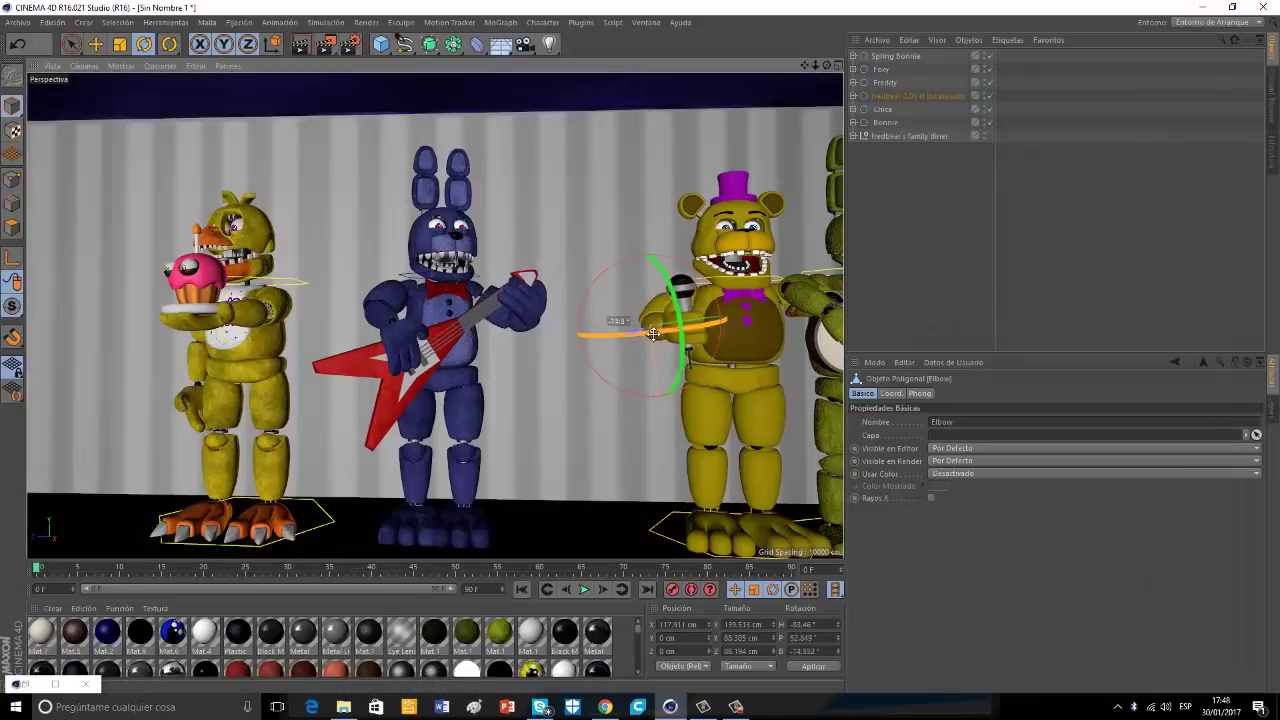
pyautogui.click(656, 307)
pyautogui.moveTo(656, 307); pyautogui.dragTo(700, 240)
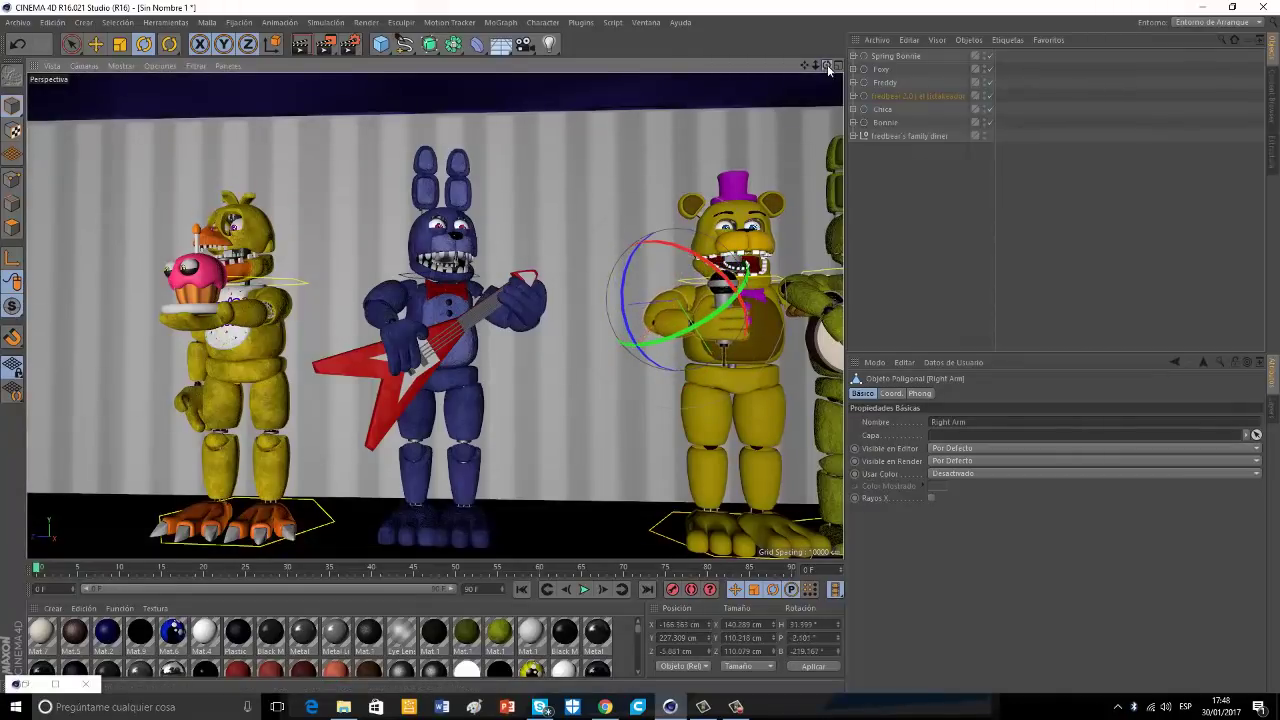
# Move the whole fredbear model toward Bonnie, into the gap between Bonnie and Spring Bonnie.
pyautogui.moveTo(827, 65)
pyautogui.mouseDown()
pyautogui.moveTo(640, 346)
pyautogui.moveTo(821, 71)
pyautogui.moveTo(836, 84)
pyautogui.mouseUp()
pyautogui.click(937, 97)
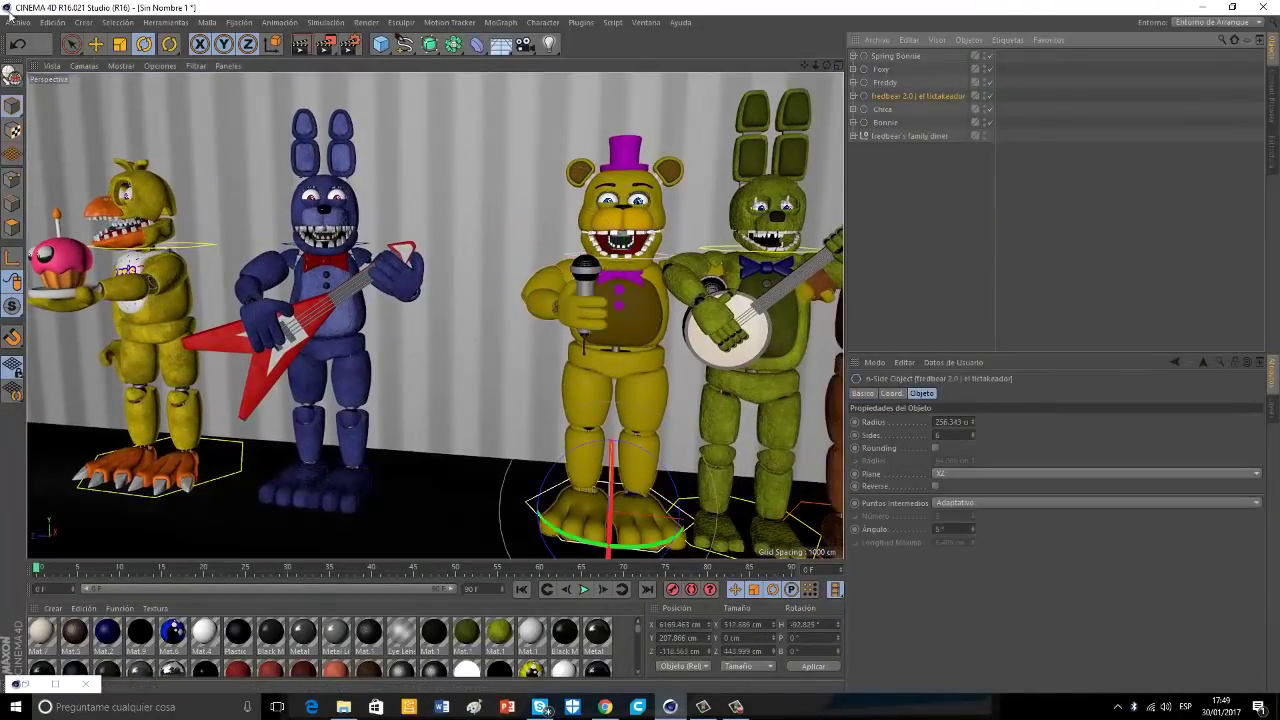
pyautogui.press('e')
pyautogui.moveTo(723, 262); pyautogui.dragTo(664, 303)
# Lower fredbear's outstretched left arm to his side and bend its elbow about 26°.
pyautogui.click(648, 258)
pyautogui.click(143, 48)
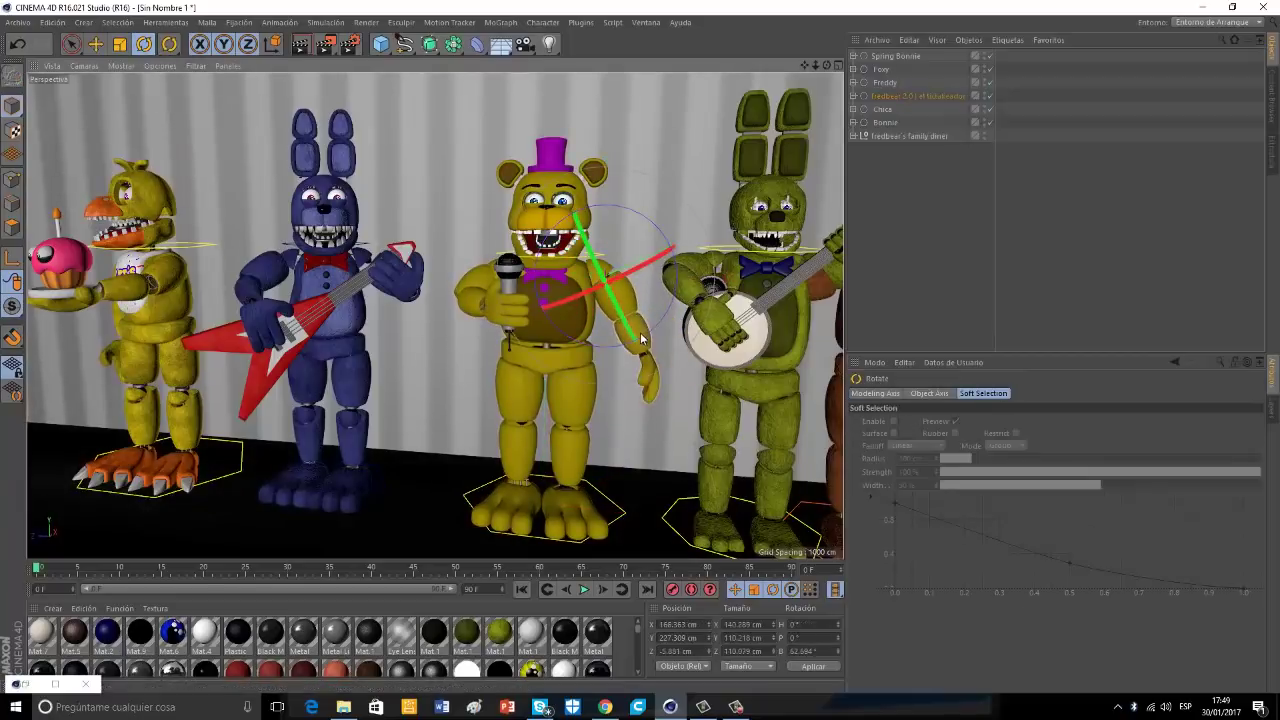
pyautogui.click(637, 335)
pyautogui.moveTo(646, 258); pyautogui.dragTo(576, 288)
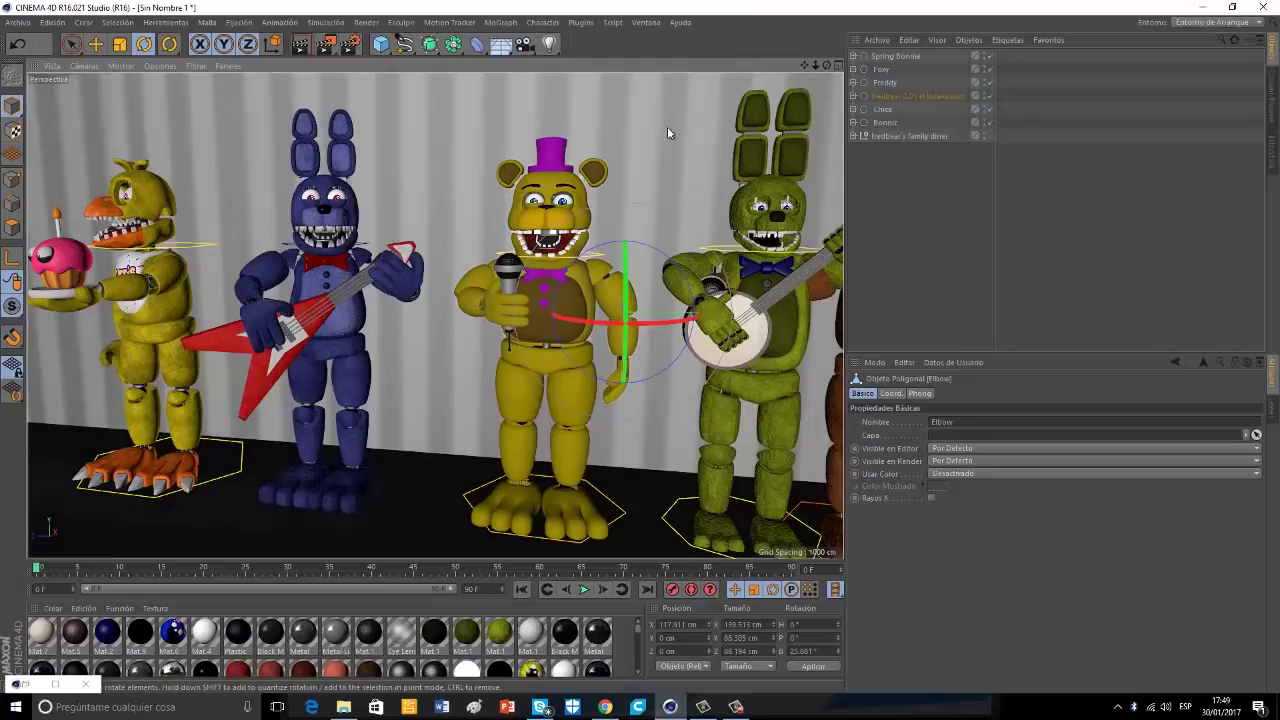
# Rotate fredbear's left arm upward and forward so the hand is raised beside his head.
pyautogui.moveTo(804, 65); pyautogui.dragTo(657, 46)
pyautogui.moveTo(634, 346); pyautogui.dragTo(658, 377)
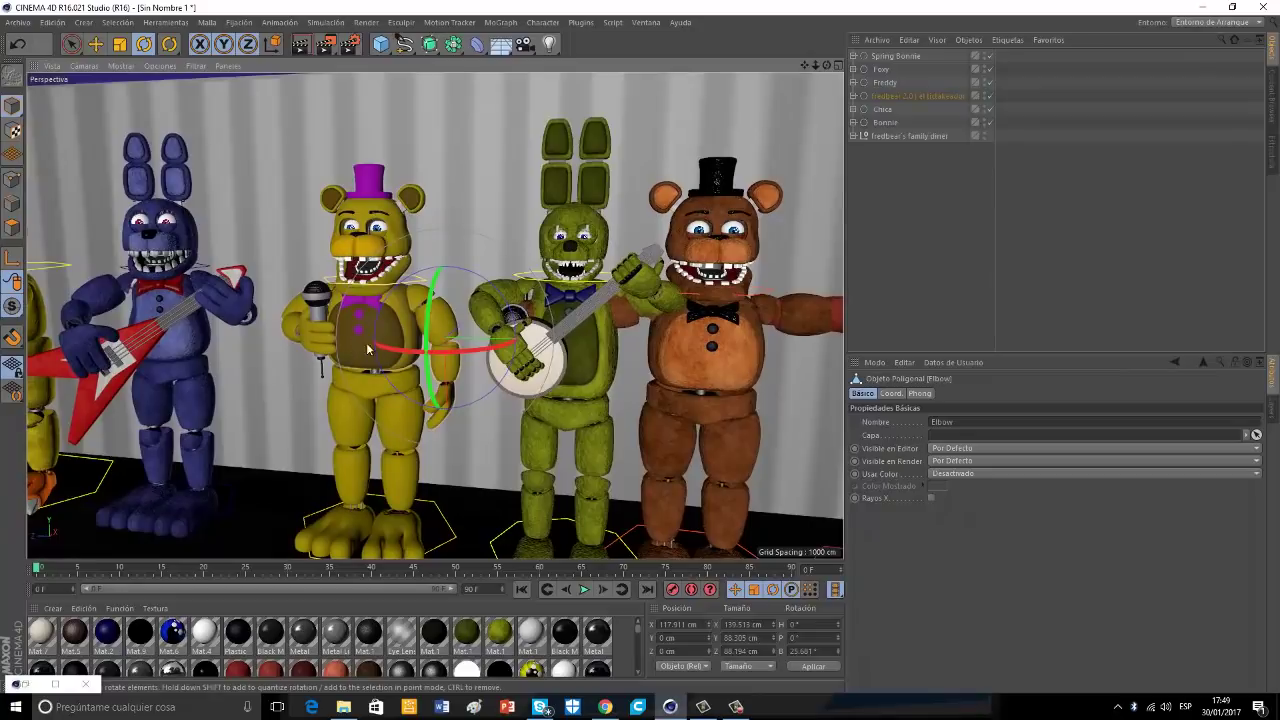
pyautogui.click(439, 317)
pyautogui.moveTo(439, 317); pyautogui.dragTo(527, 332)
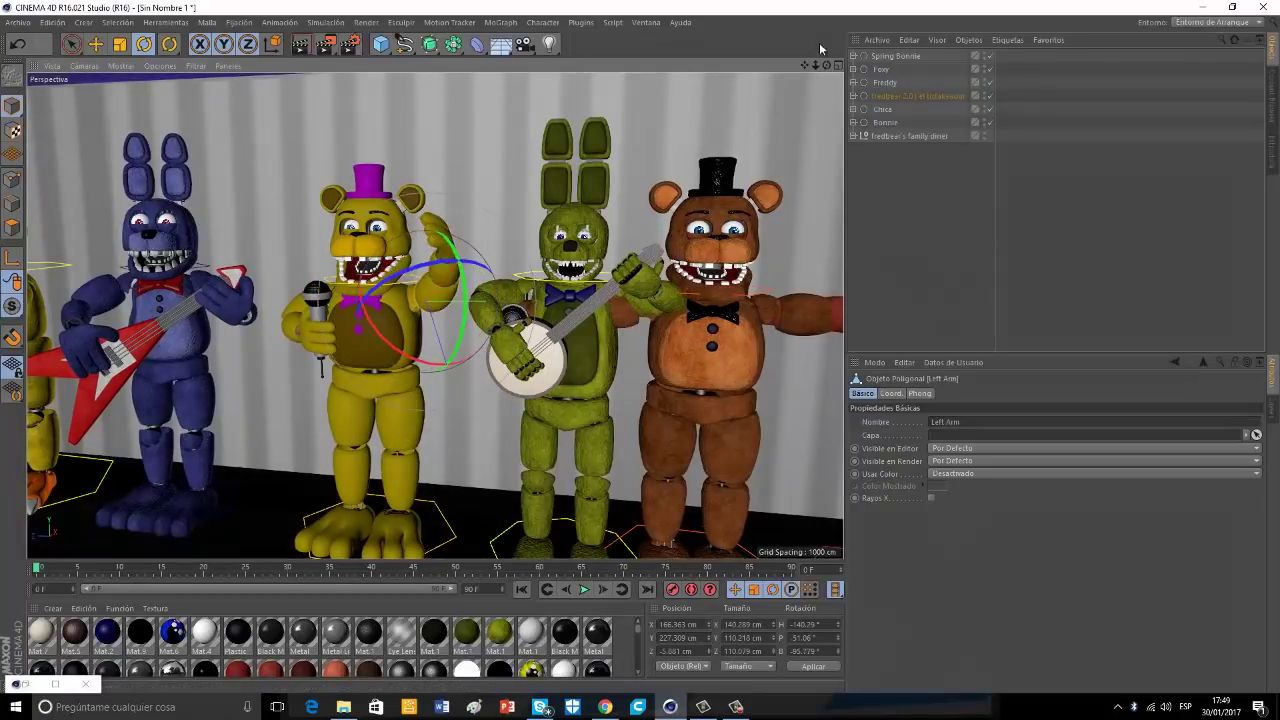
# Turn fredbear's torso toward Bonnie and Spring Bonnie's torso toward Freddy.
pyautogui.moveTo(827, 65); pyautogui.dragTo(636, 352)
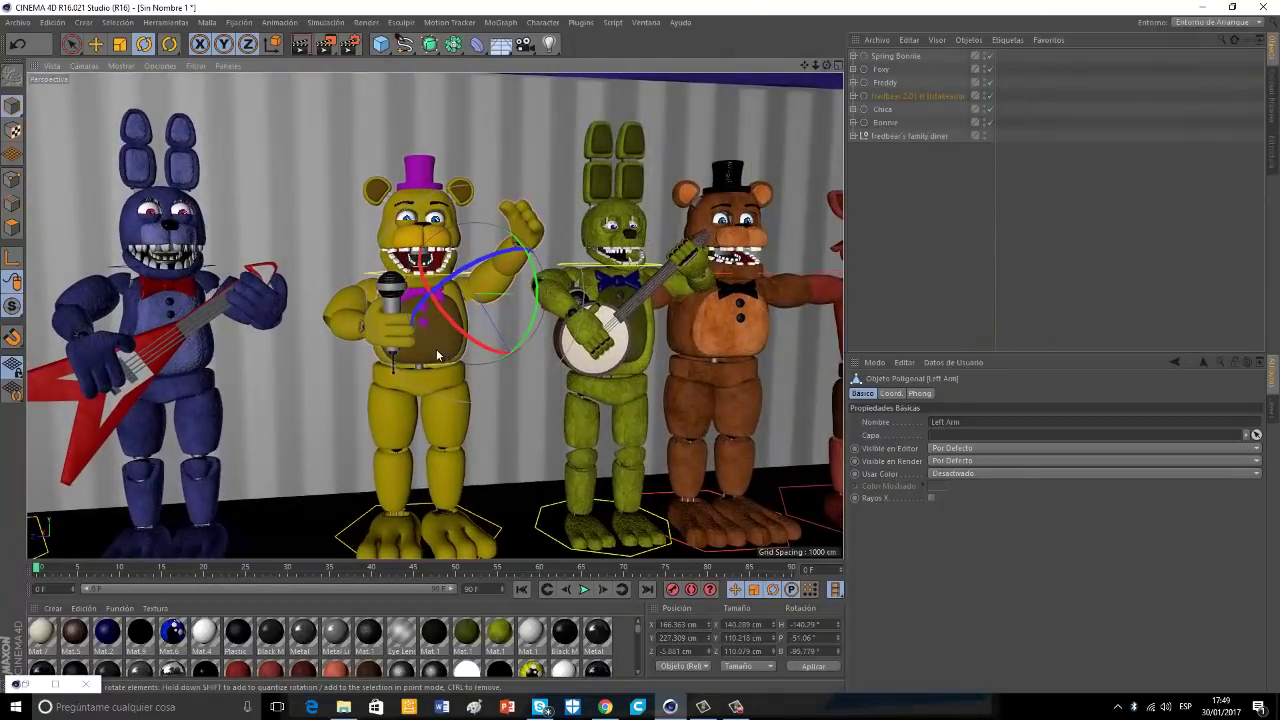
pyautogui.click(436, 350)
pyautogui.moveTo(466, 382); pyautogui.dragTo(423, 385)
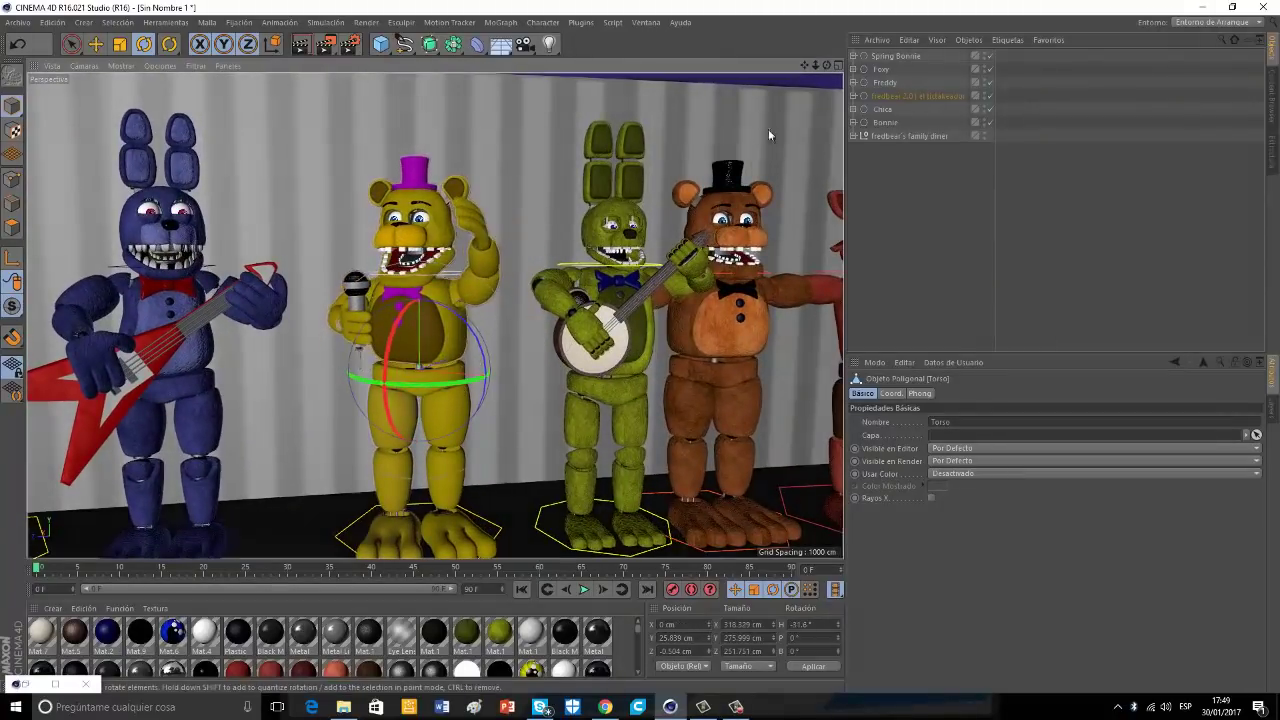
pyautogui.click(616, 372)
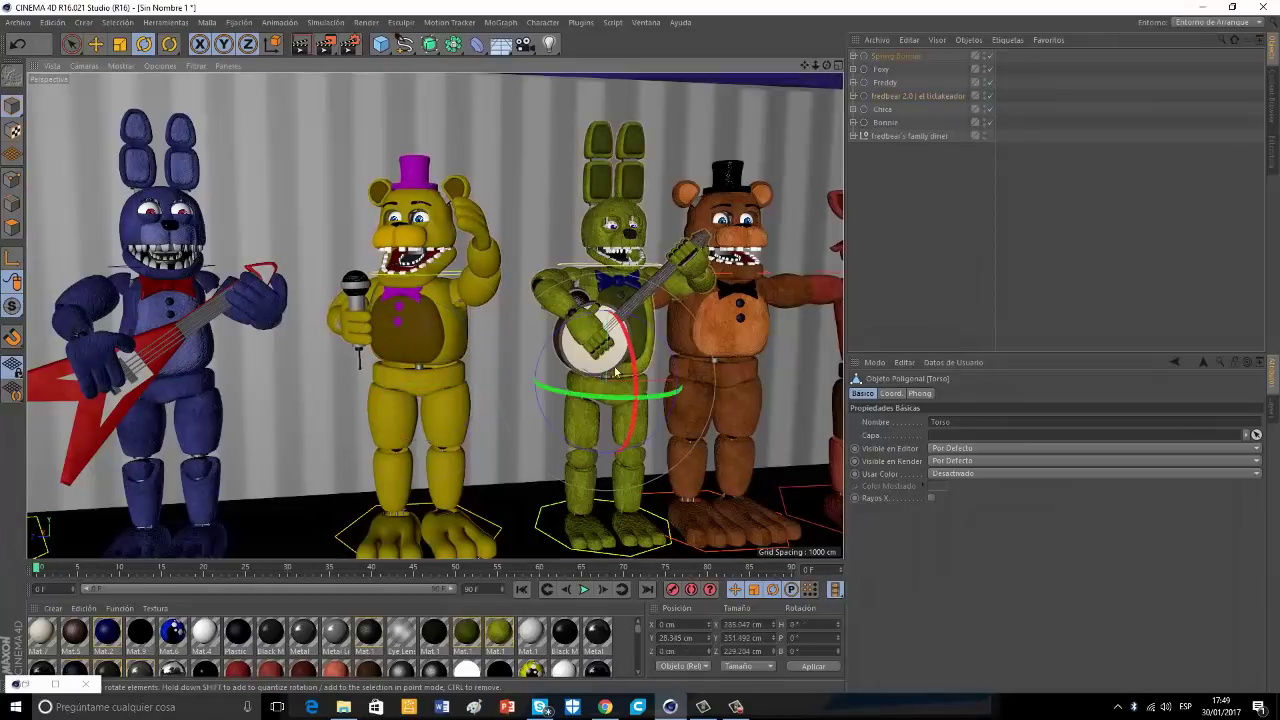
pyautogui.moveTo(591, 400); pyautogui.dragTo(650, 399)
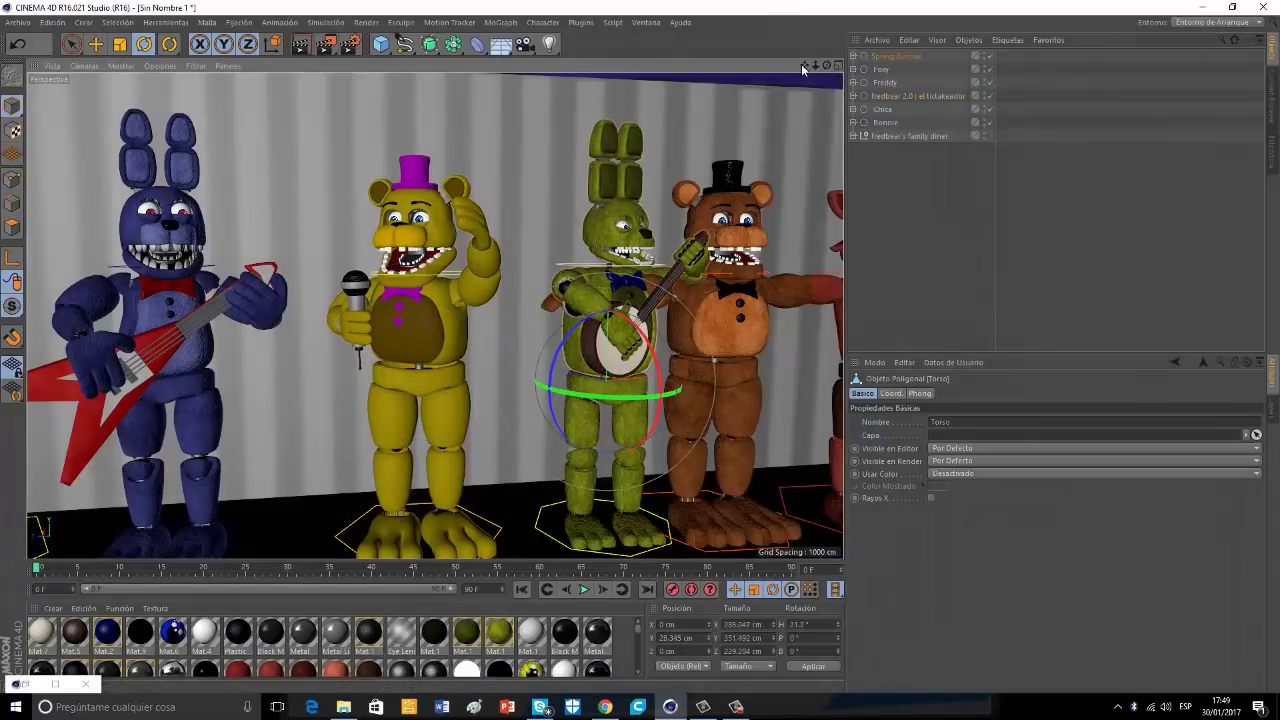
# Move the whole Foxy and Freddy models along the stage away from Spring Bonnie, leaving clear gaps between the characters.
pyautogui.moveTo(803, 66); pyautogui.dragTo(528, 68)
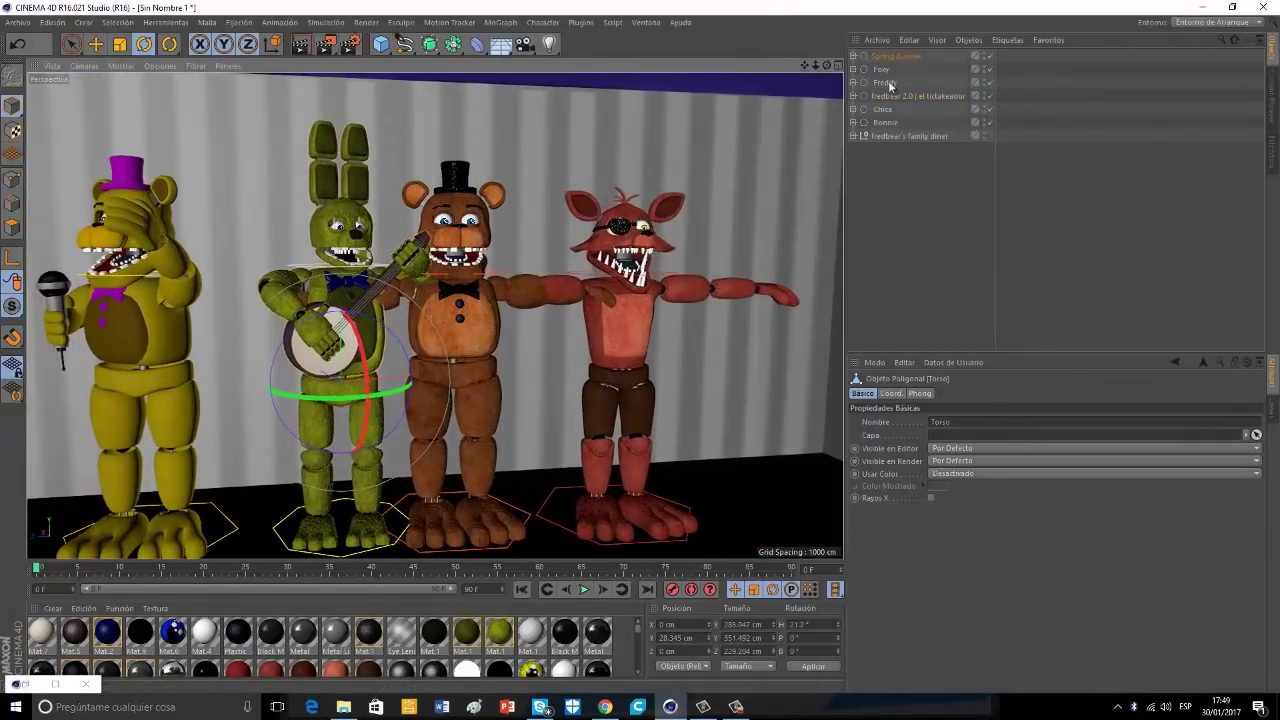
pyautogui.click(882, 70)
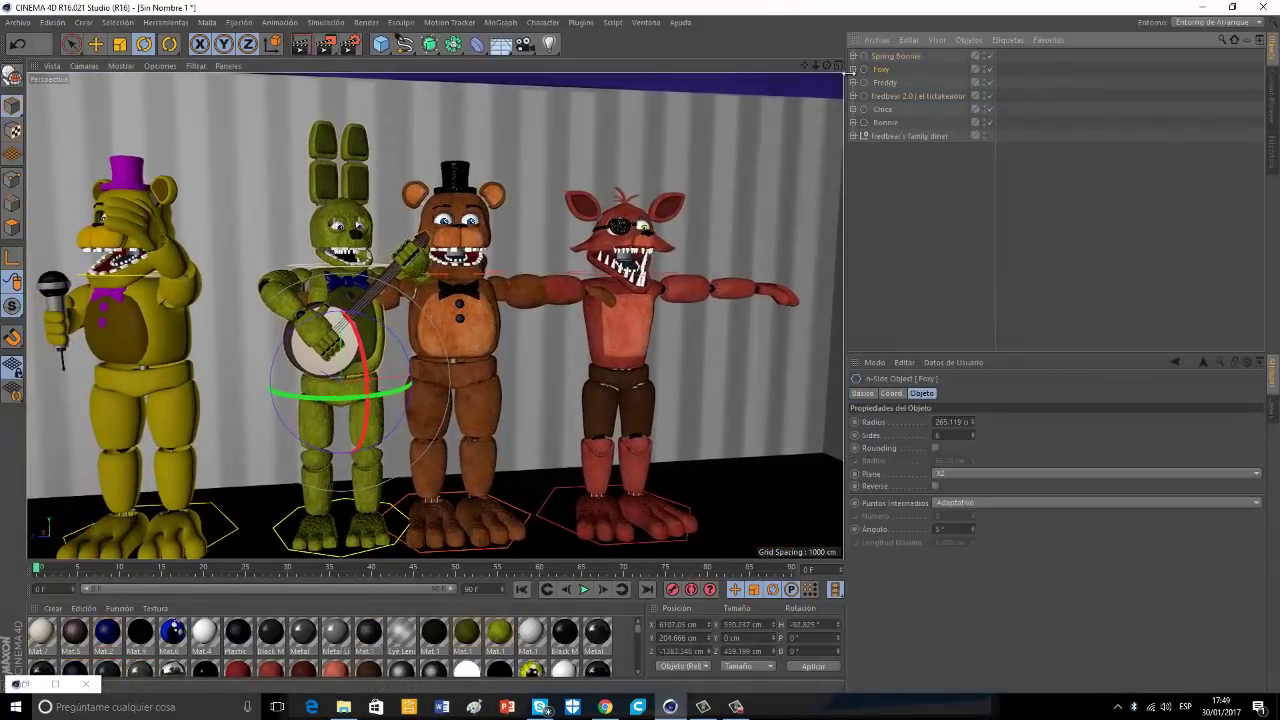
pyautogui.click(96, 44)
pyautogui.moveTo(732, 514); pyautogui.dragTo(848, 503)
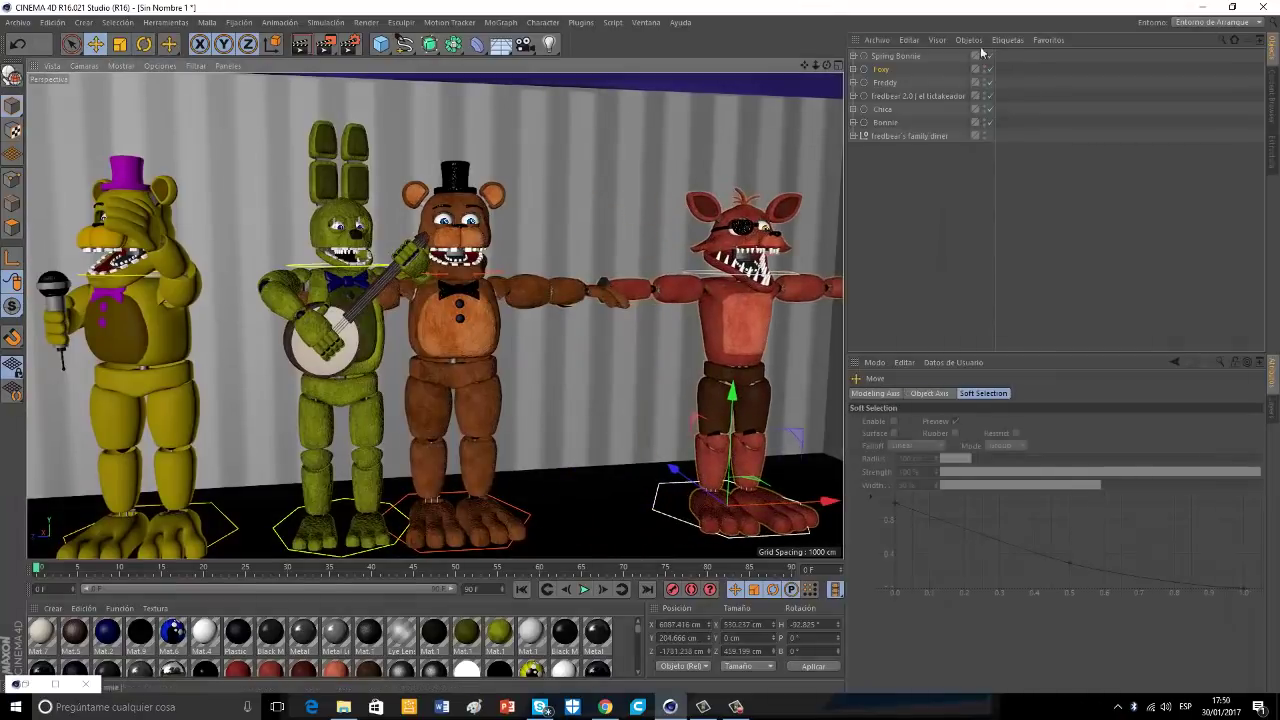
pyautogui.click(891, 84)
pyautogui.moveTo(578, 512); pyautogui.dragTo(681, 514)
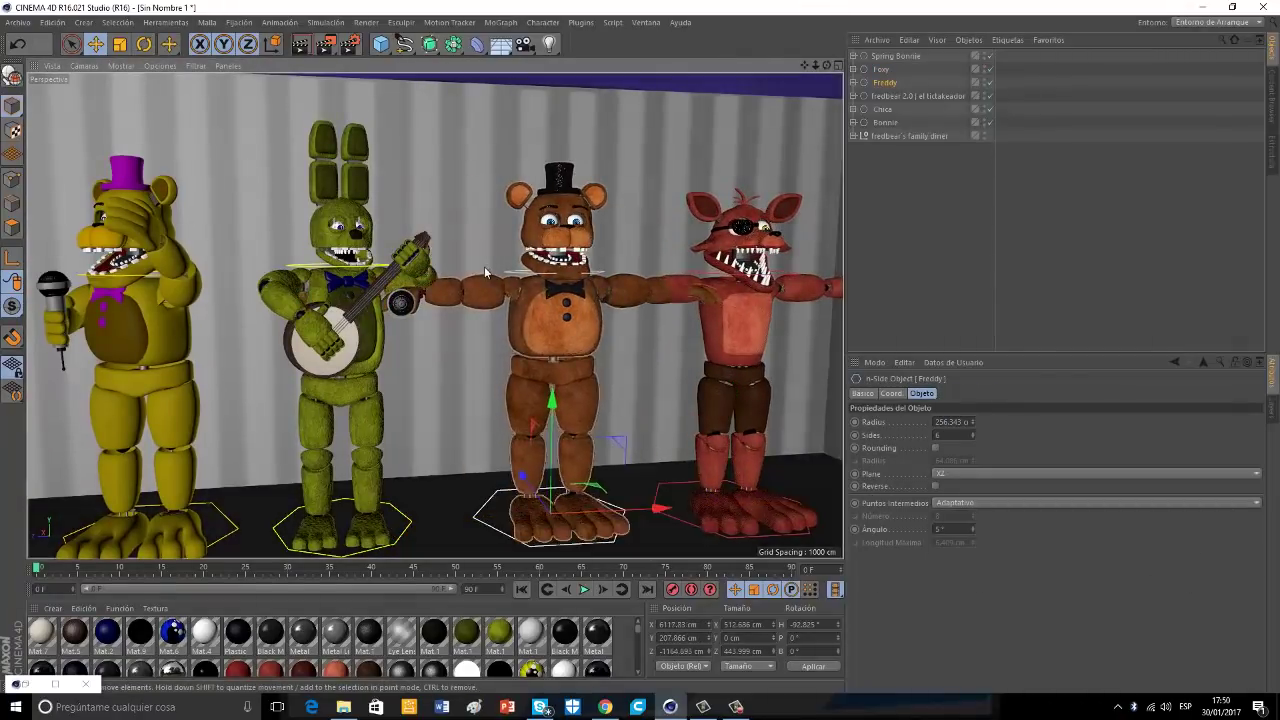
# Rotate Freddy's right arm and elbow so the hand holds the microphone upright in front of the mouth.
pyautogui.click(431, 285)
pyautogui.click(145, 44)
pyautogui.moveTo(515, 290); pyautogui.dragTo(619, 187)
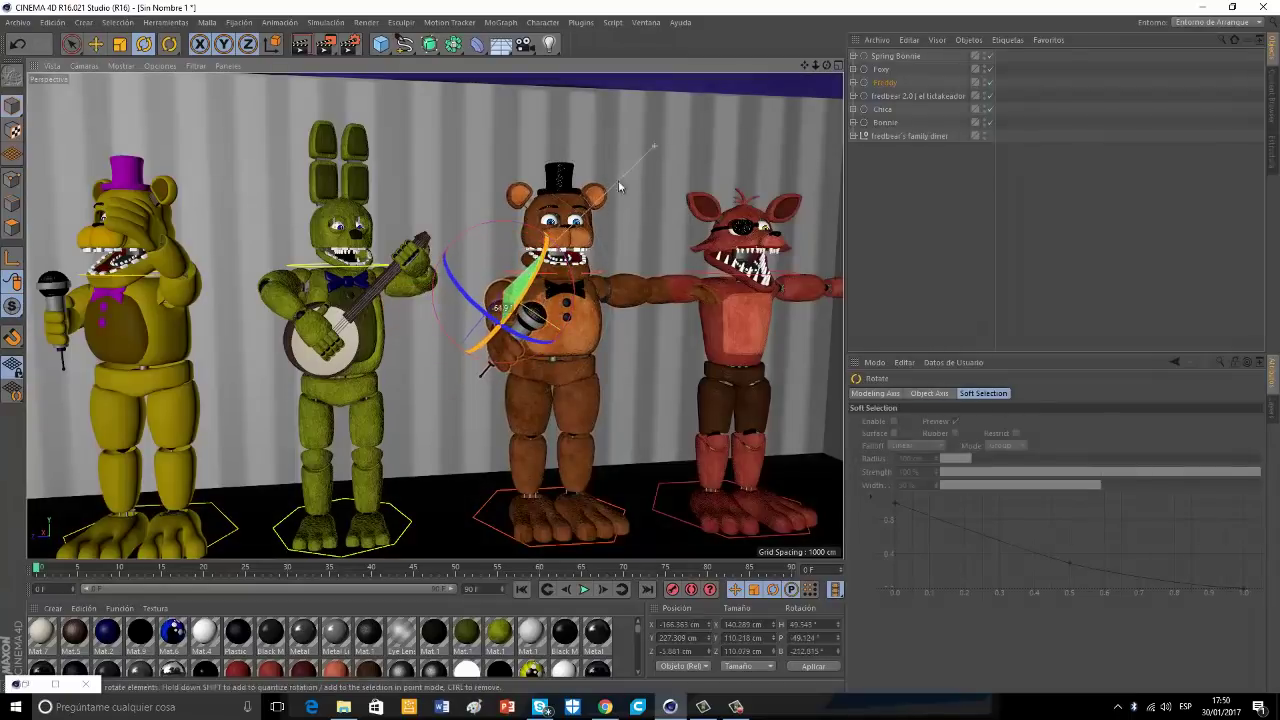
pyautogui.click(499, 314)
pyautogui.moveTo(466, 283); pyautogui.dragTo(439, 341)
pyautogui.moveTo(492, 294); pyautogui.dragTo(553, 333)
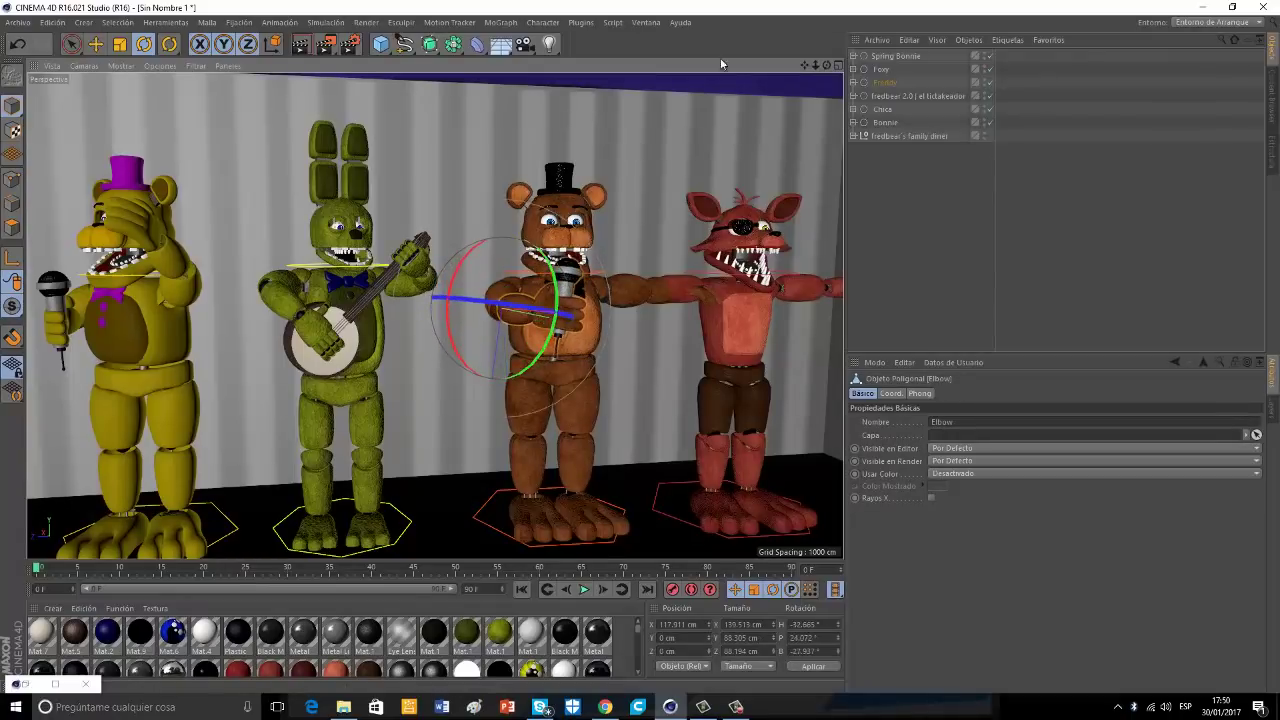
# Lower Freddy's outstretched left arm to his side and bend its elbow about 28°.
pyautogui.moveTo(827, 65); pyautogui.dragTo(639, 347)
pyautogui.click(554, 294)
pyautogui.moveTo(572, 241); pyautogui.dragTo(600, 304)
pyautogui.click(558, 322)
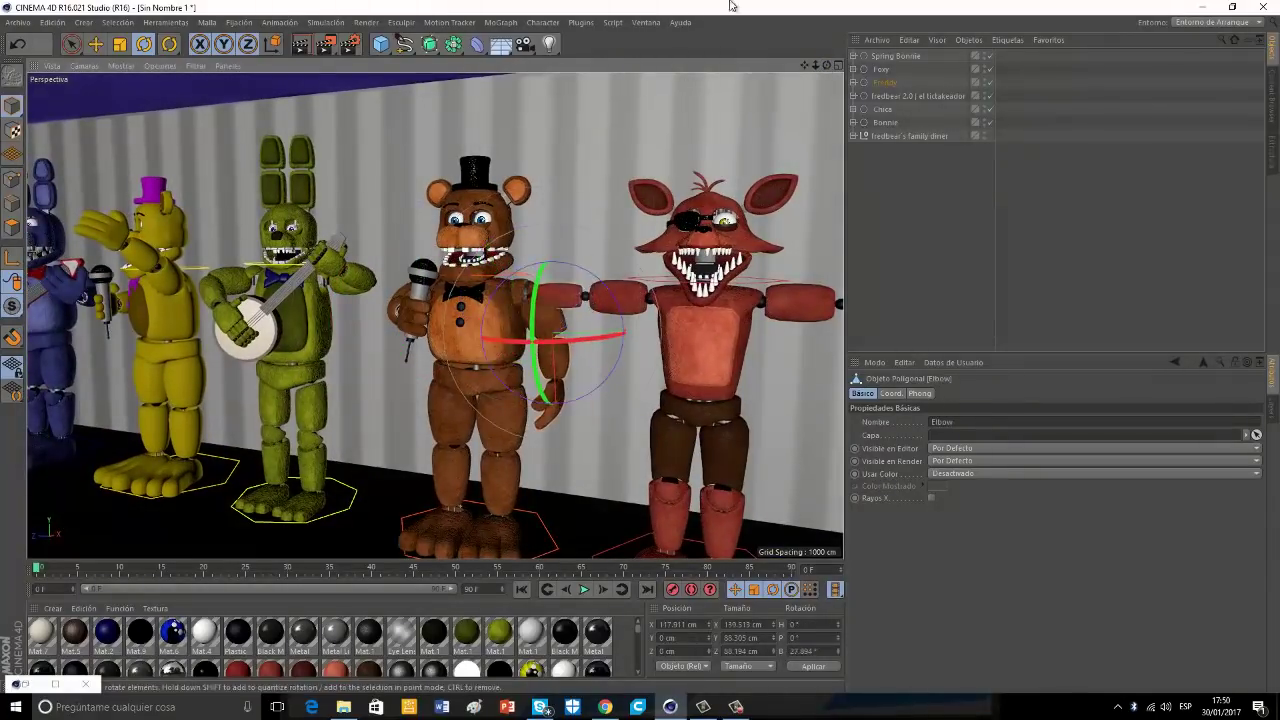
# Rotate Spring Bonnie's right elbow so the forearm lifts off the banjo and points upward.
pyautogui.moveTo(804, 66); pyautogui.dragTo(640, 347)
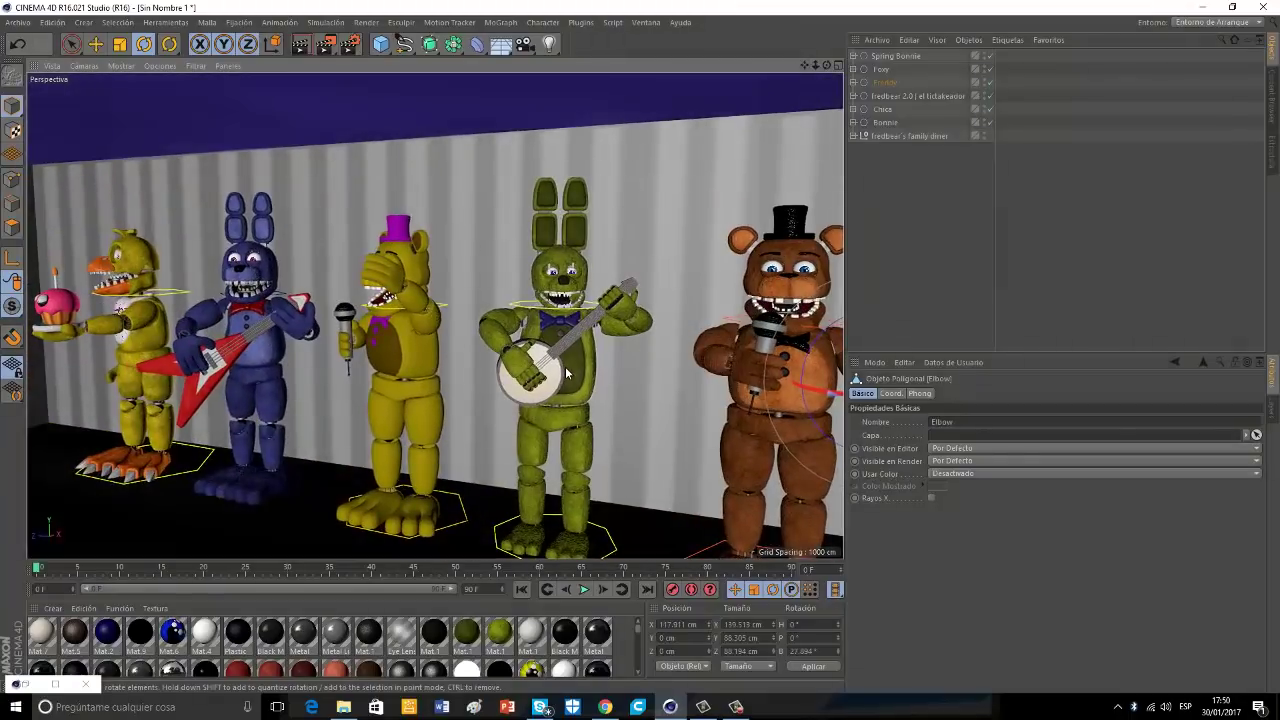
pyautogui.click(497, 338)
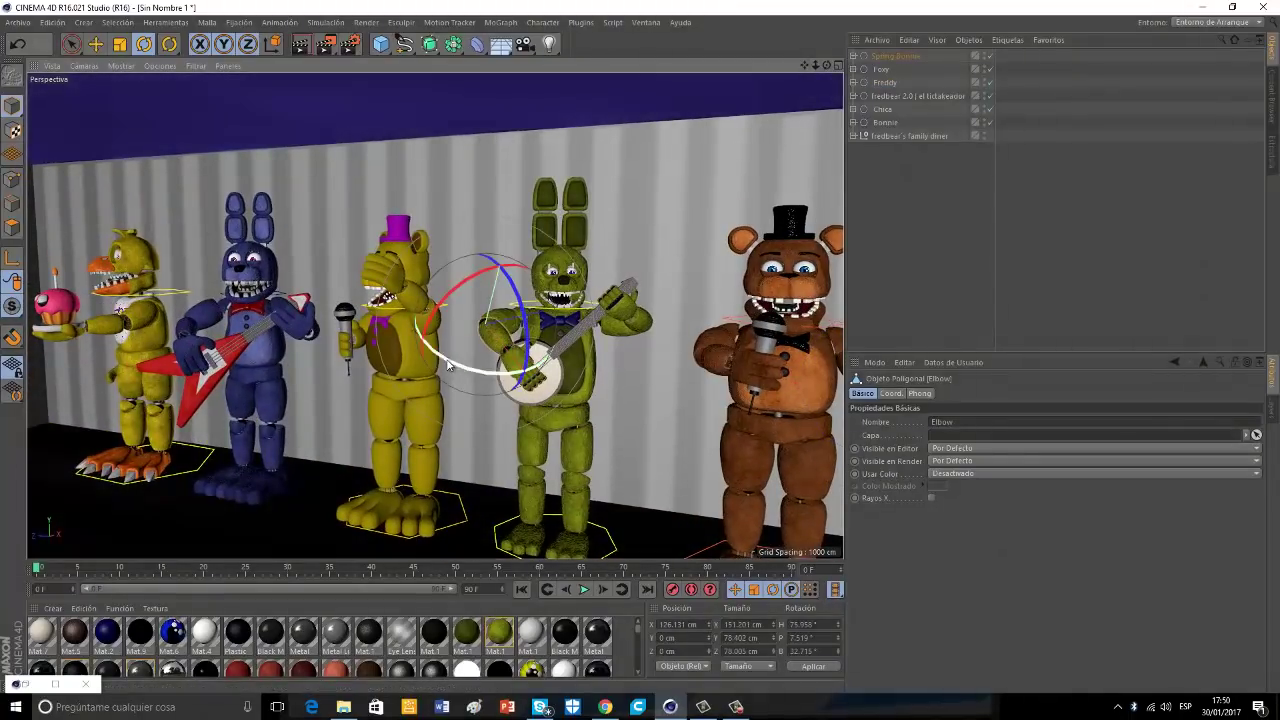
pyautogui.moveTo(500, 227); pyautogui.dragTo(502, 157)
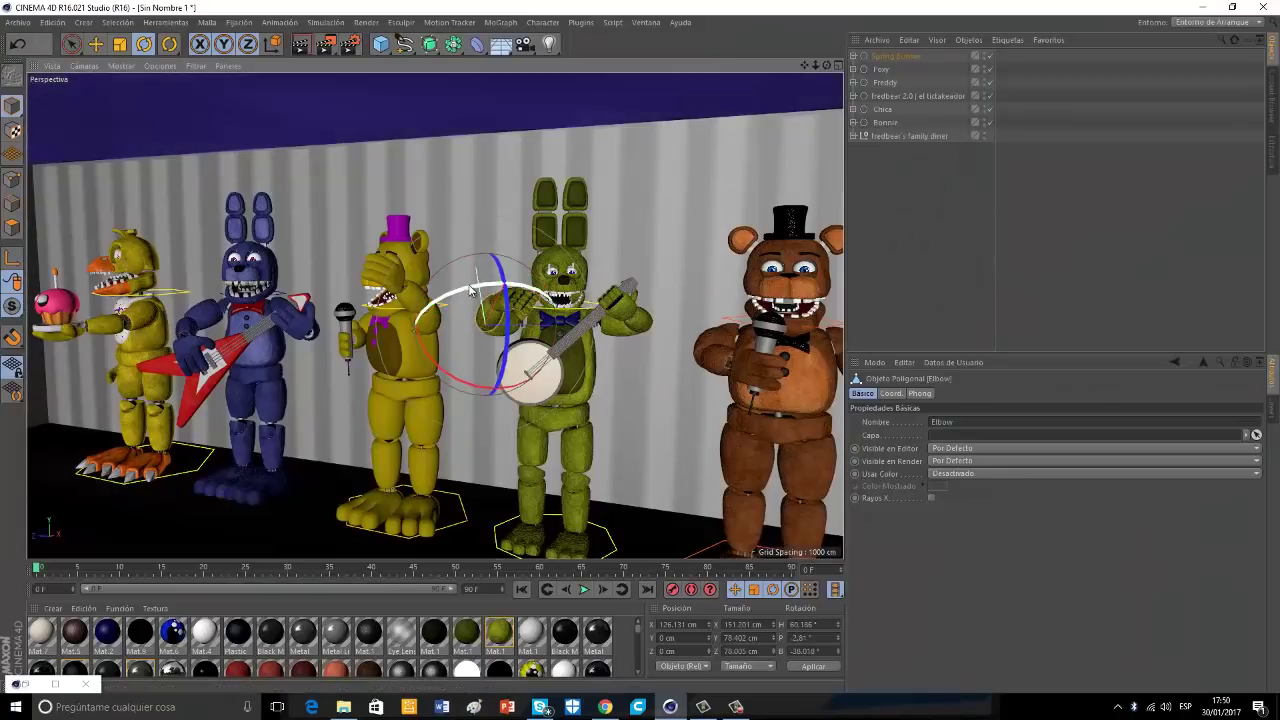
pyautogui.moveTo(490, 320); pyautogui.dragTo(518, 295)
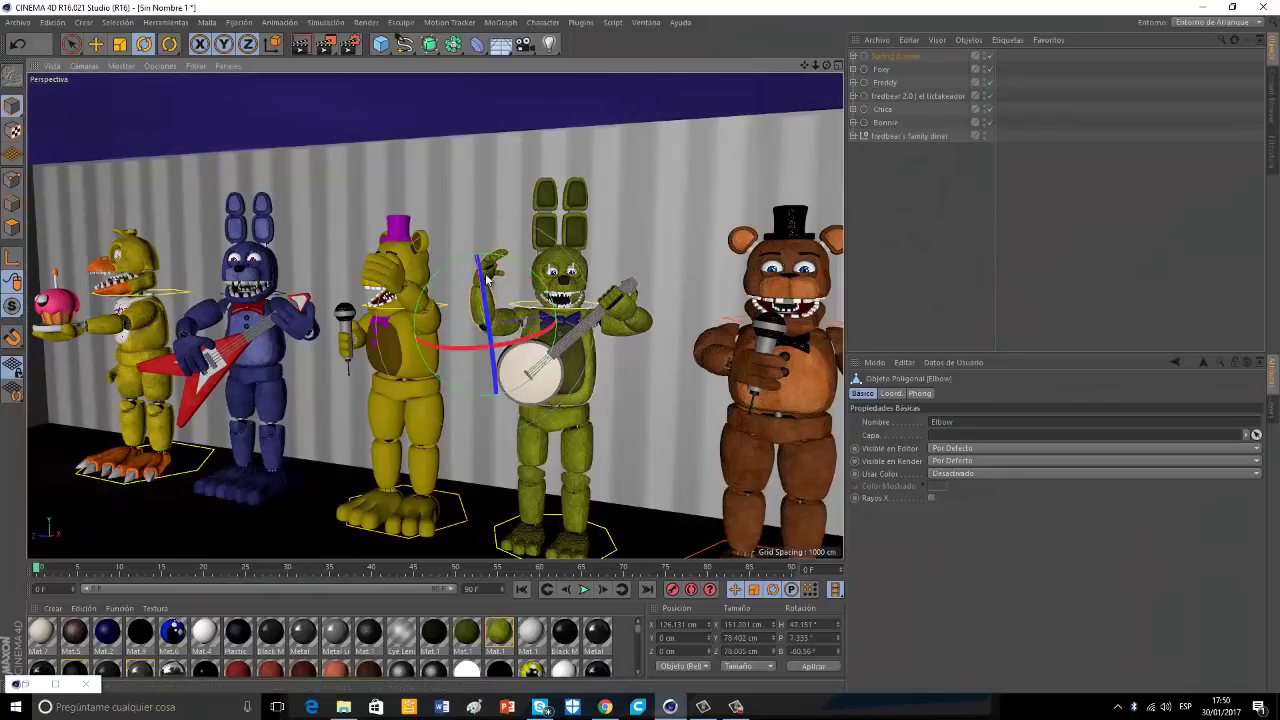
# Rotate Spring Bonnie's raised right hand so the palm faces forward in a wave.
pyautogui.click(488, 272)
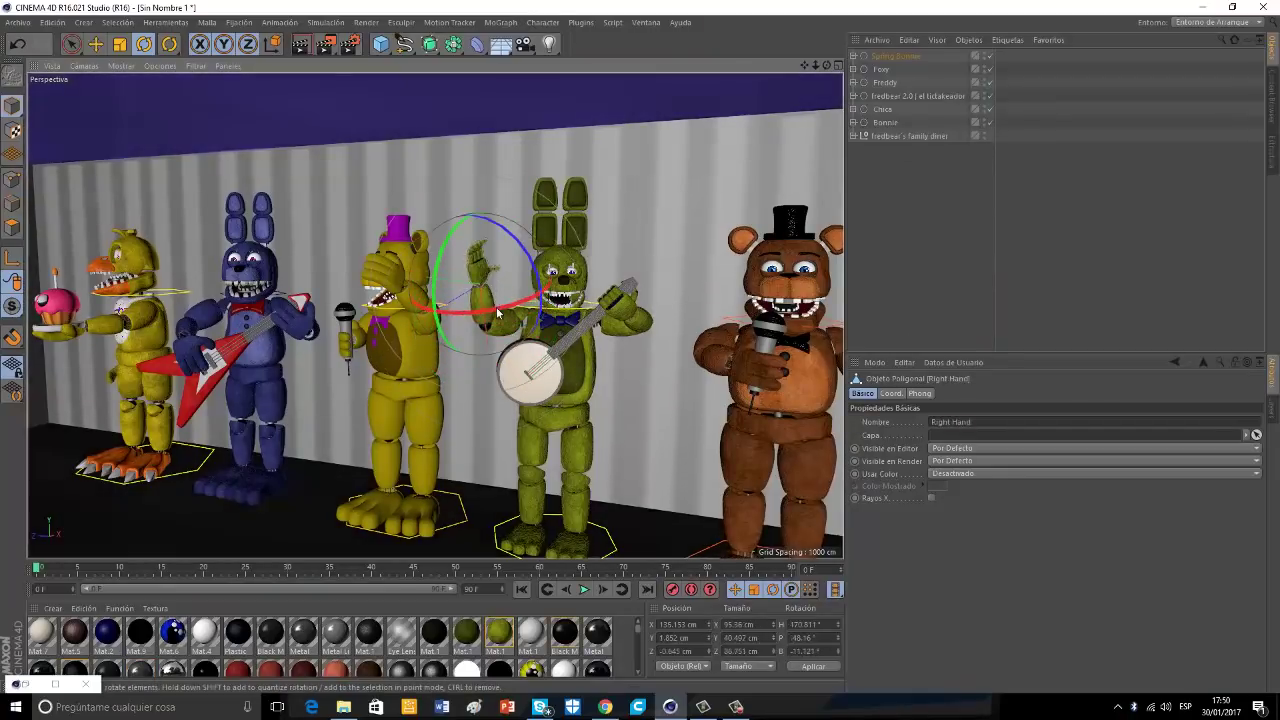
pyautogui.moveTo(498, 313); pyautogui.dragTo(412, 300)
pyautogui.scroll(1, 474, 273)
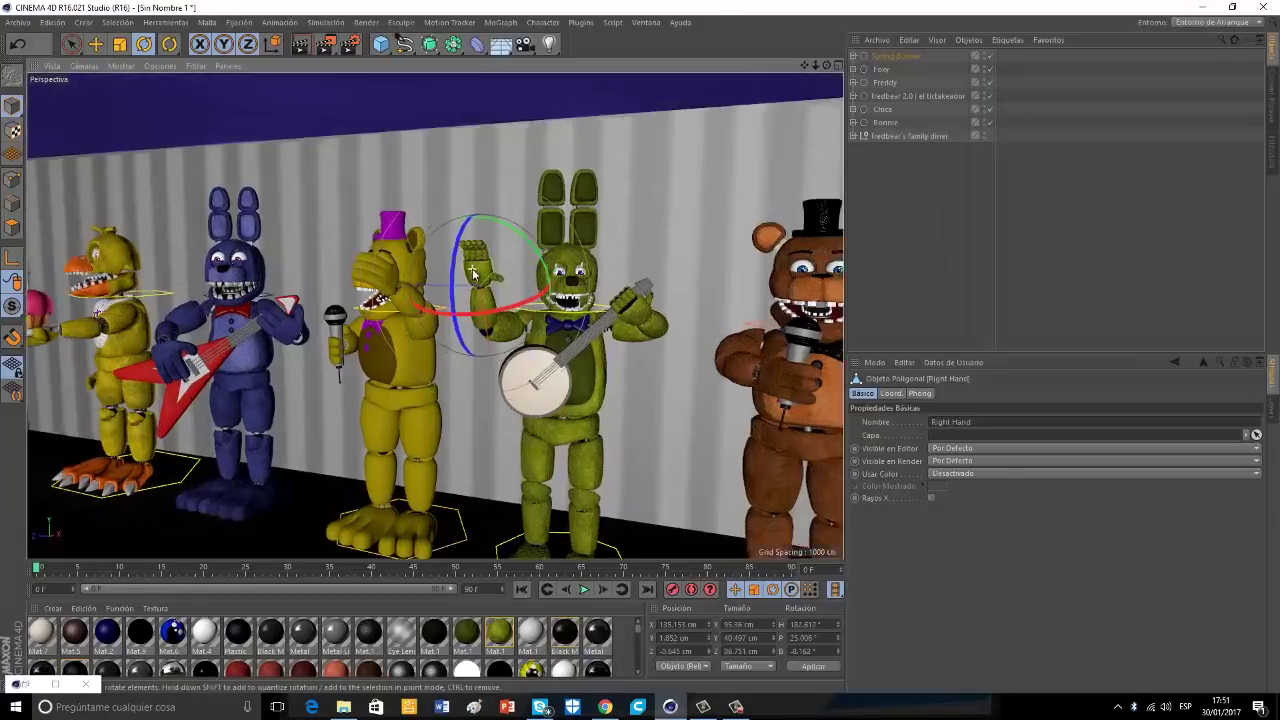
# Spread the fingers of Spring Bonnie's raised right hand and straighten their four joints together.
pyautogui.scroll(8, 473, 272)
pyautogui.click(516, 224)
pyautogui.moveTo(544, 190); pyautogui.dragTo(500, 245)
pyautogui.click(476, 200)
pyautogui.click(479, 198)
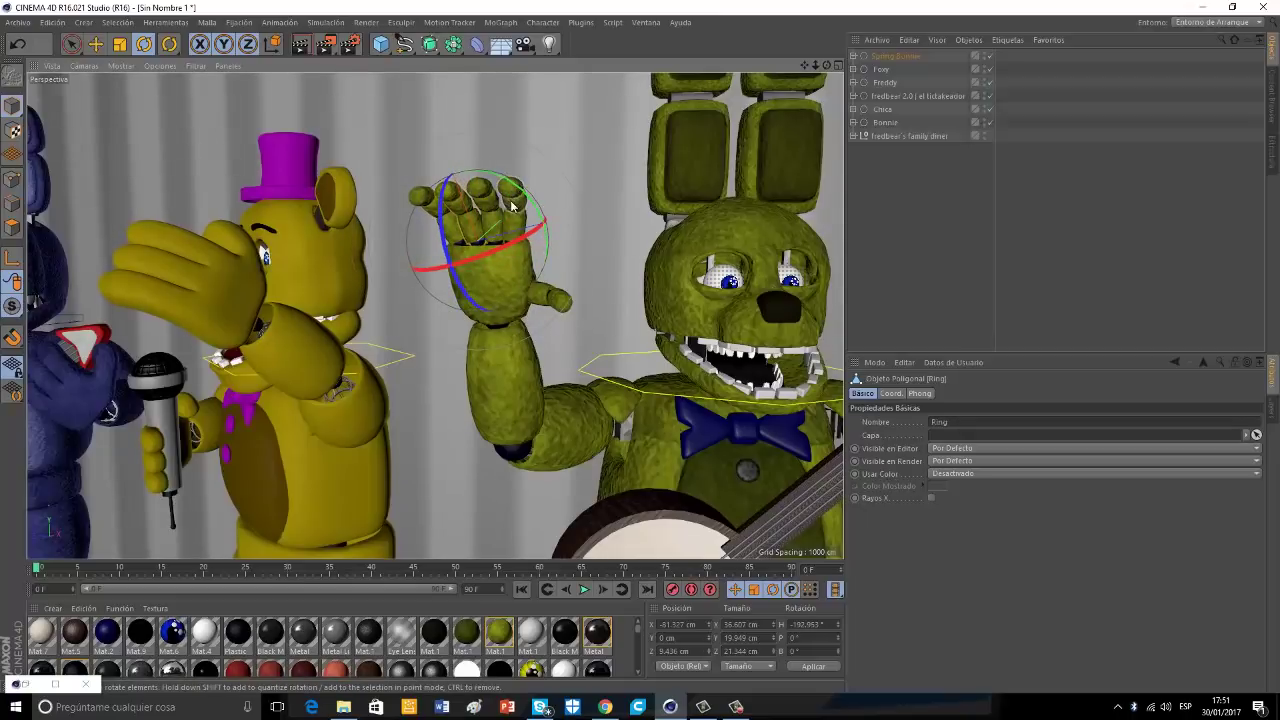
pyautogui.click(470, 203)
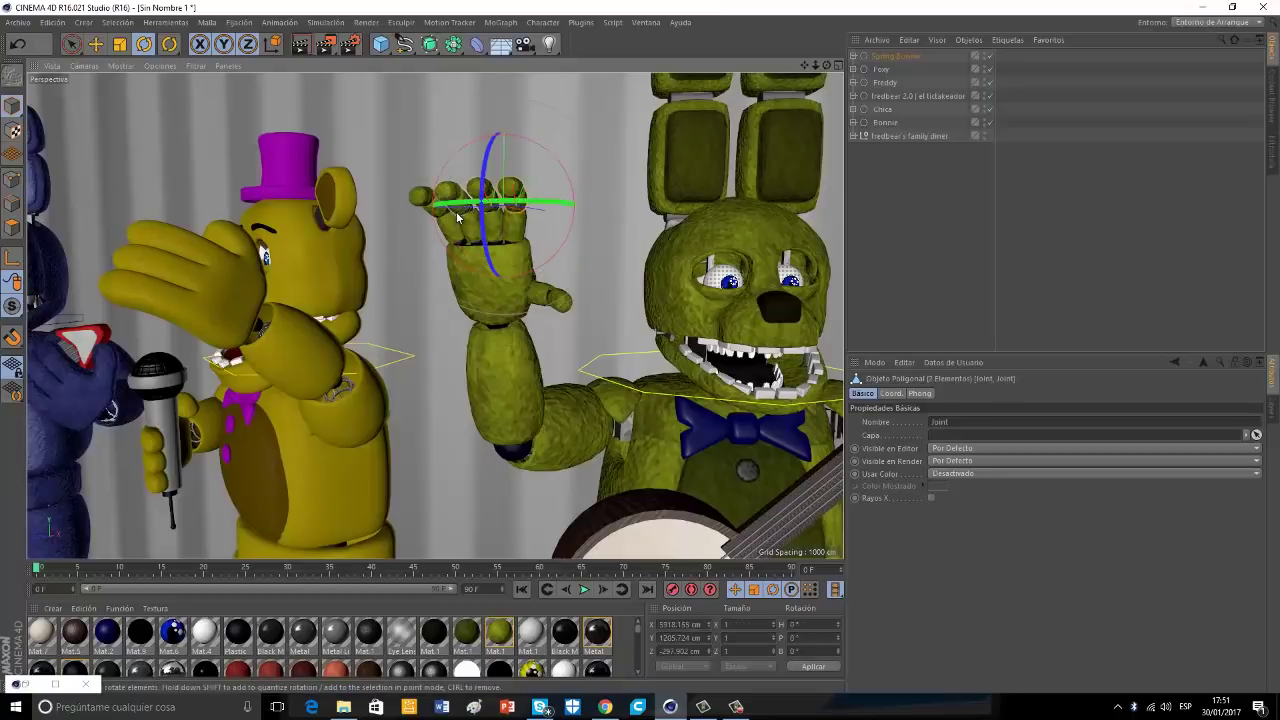
pyautogui.moveTo(455, 230); pyautogui.dragTo(497, 190)
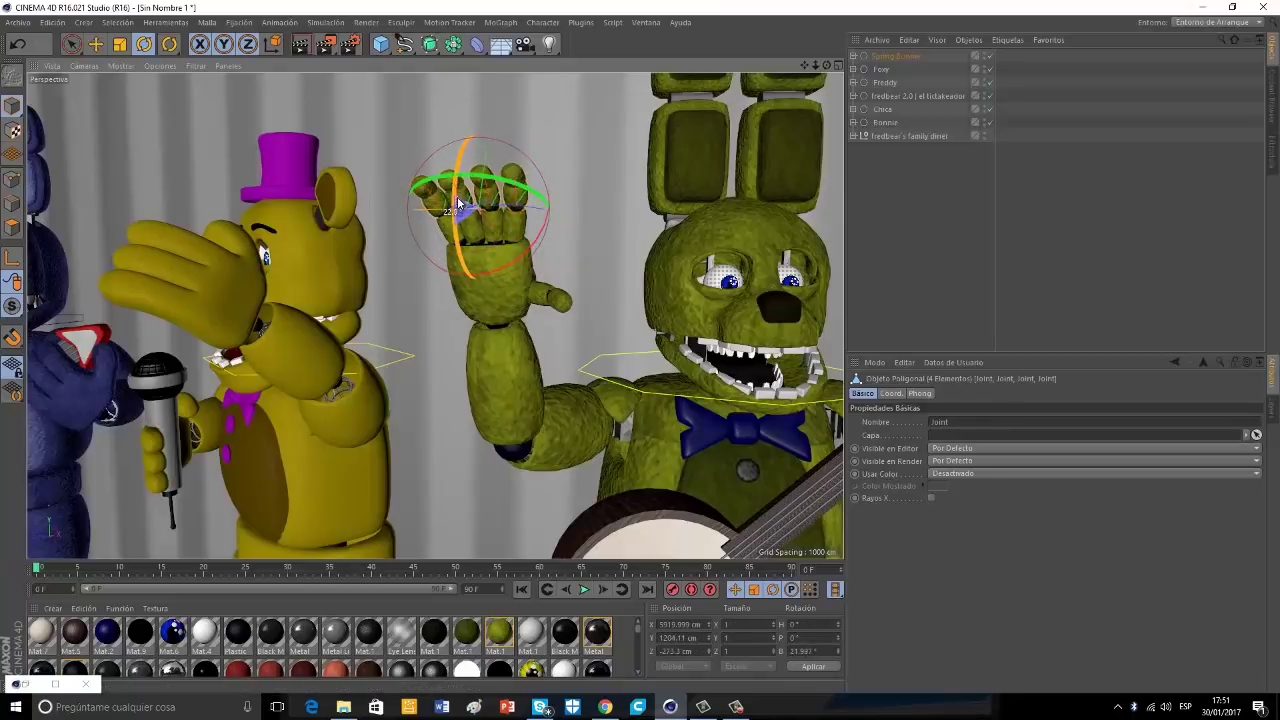
pyautogui.click(558, 302)
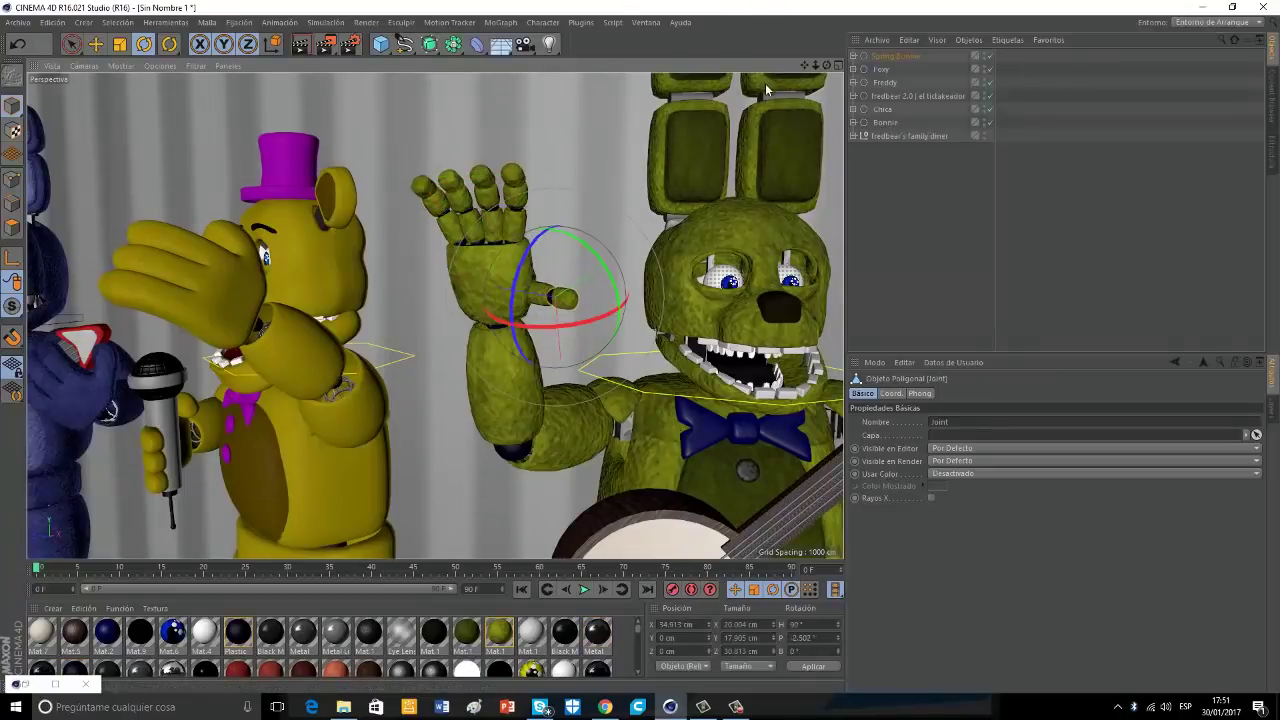
# Adjust Spring Bonnie's right elbow so the waving forearm stands vertical.
pyautogui.click(590, 418)
pyautogui.moveTo(549, 385); pyautogui.dragTo(690, 115)
pyautogui.click(566, 292)
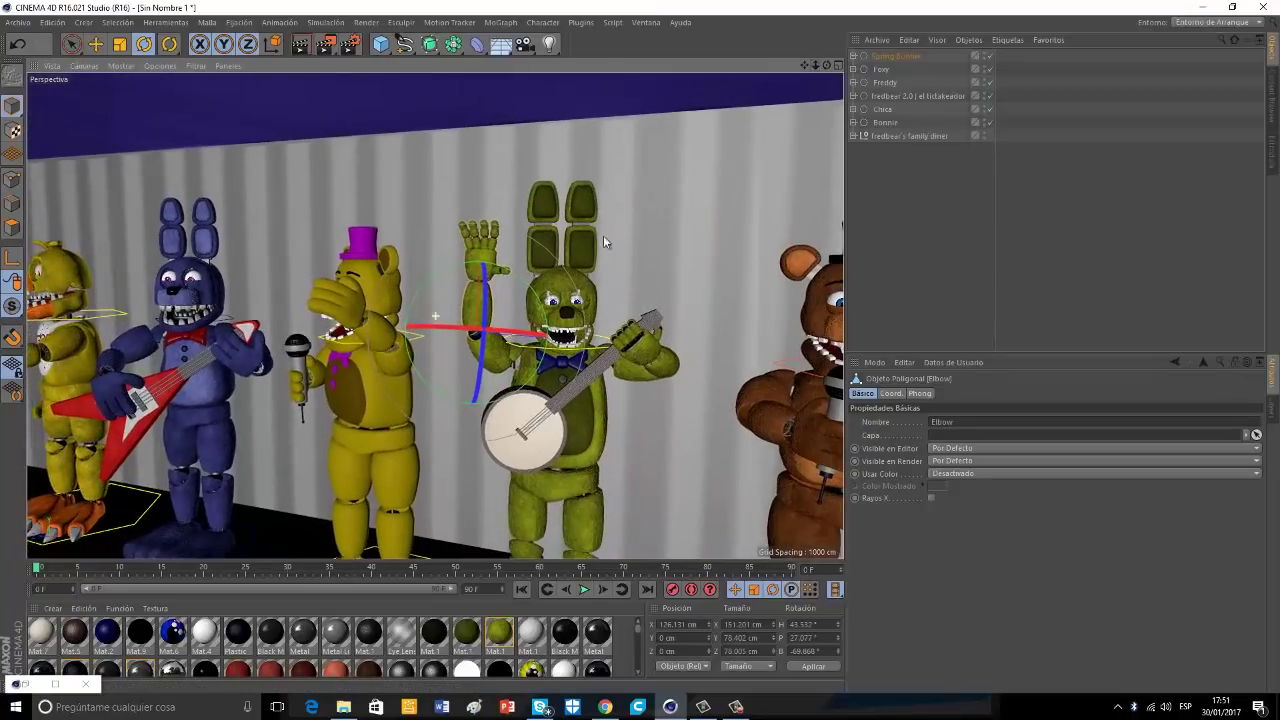
# Splay Spring Bonnie's ears outward into a V and fold the upper ear segments forward.
pyautogui.click(589, 243)
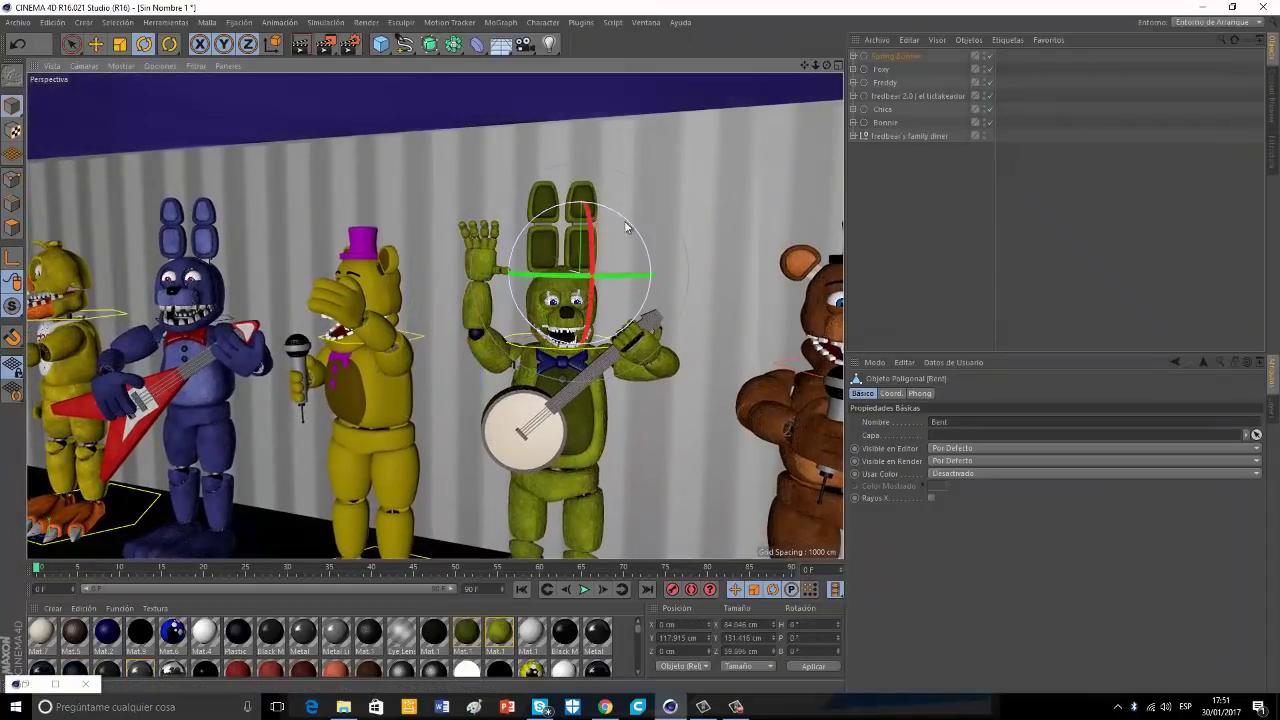
pyautogui.moveTo(626, 228); pyautogui.dragTo(503, 222)
pyautogui.click(528, 190)
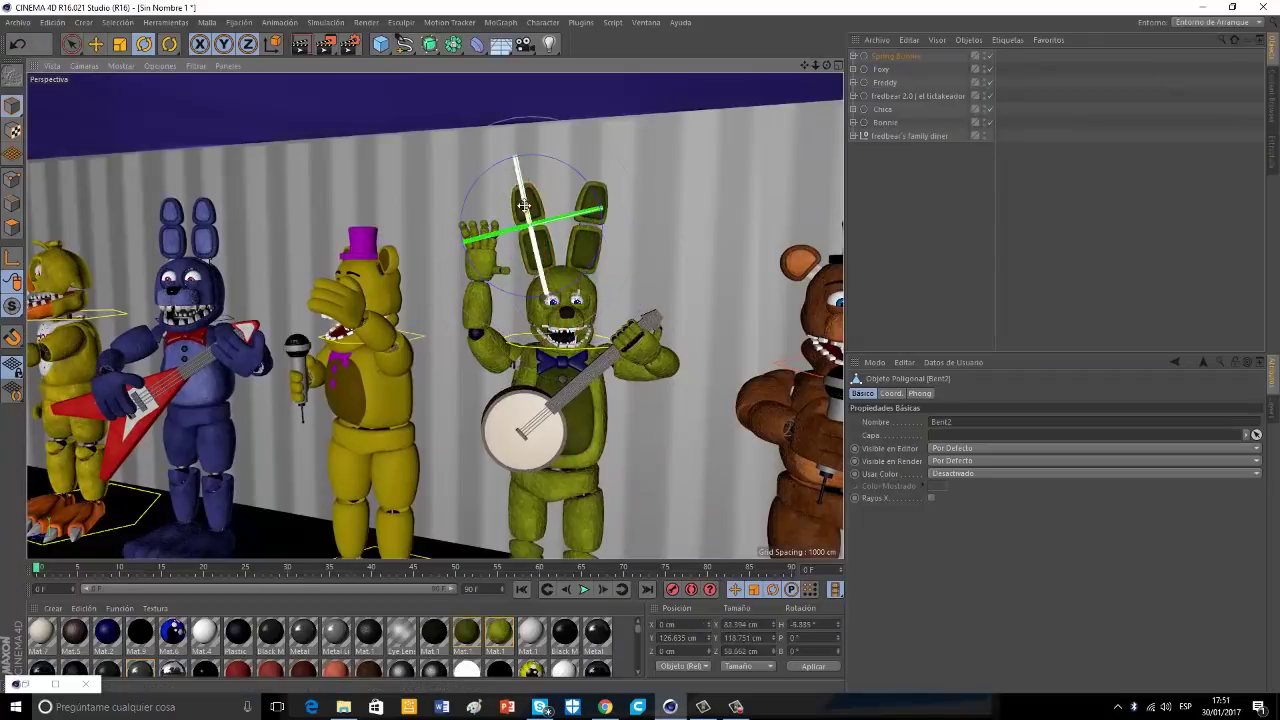
pyautogui.moveTo(590, 204); pyautogui.dragTo(503, 196)
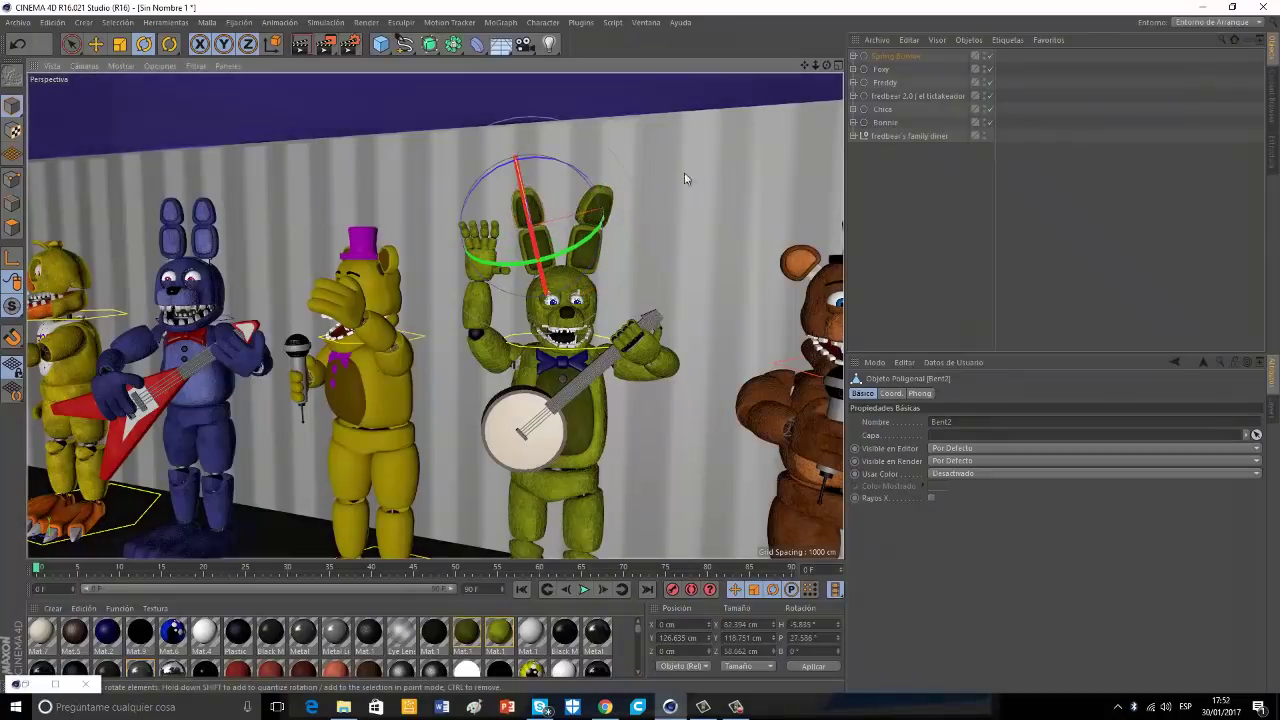
# Try to tilt Bonnie's ear nearest Chica.
pyautogui.click(178, 215)
pyautogui.moveTo(175, 245); pyautogui.dragTo(137, 197)
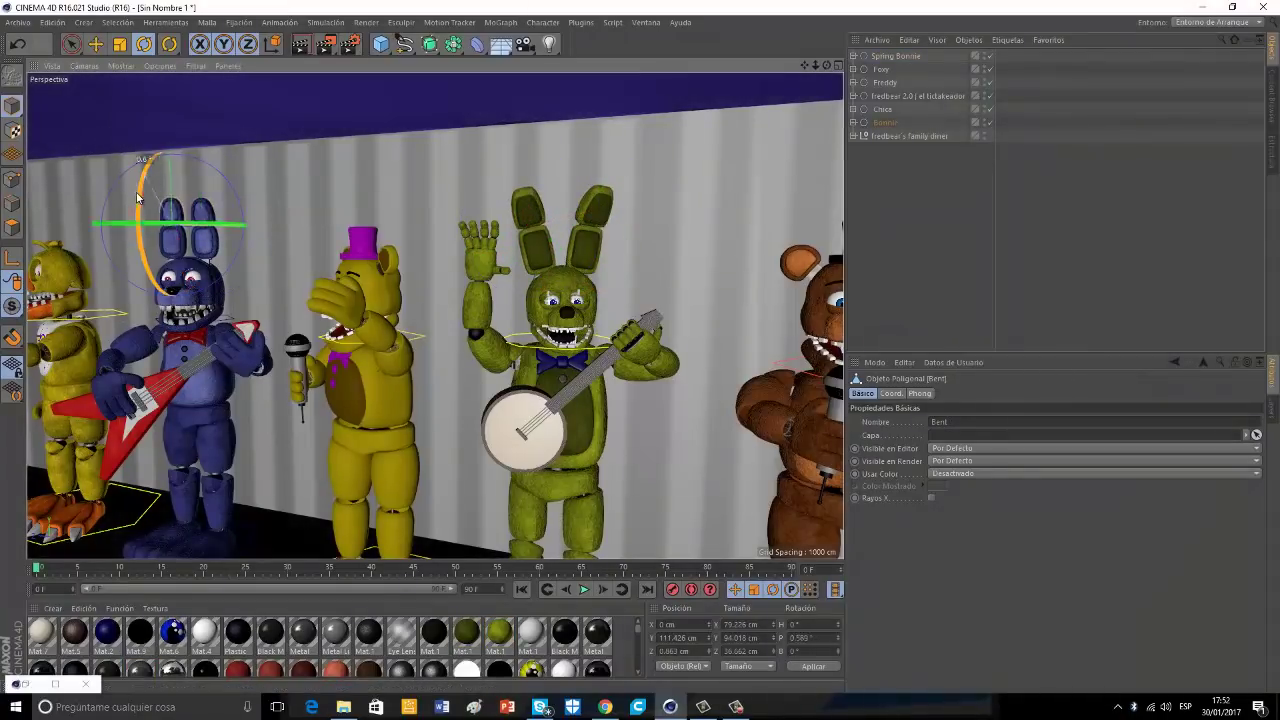
# Refine the bend of Spring Bonnie's upper ear segments and tilt the ear bases forward.
pyautogui.click(526, 208)
pyautogui.moveTo(532, 190); pyautogui.dragTo(545, 214)
pyautogui.click(590, 202)
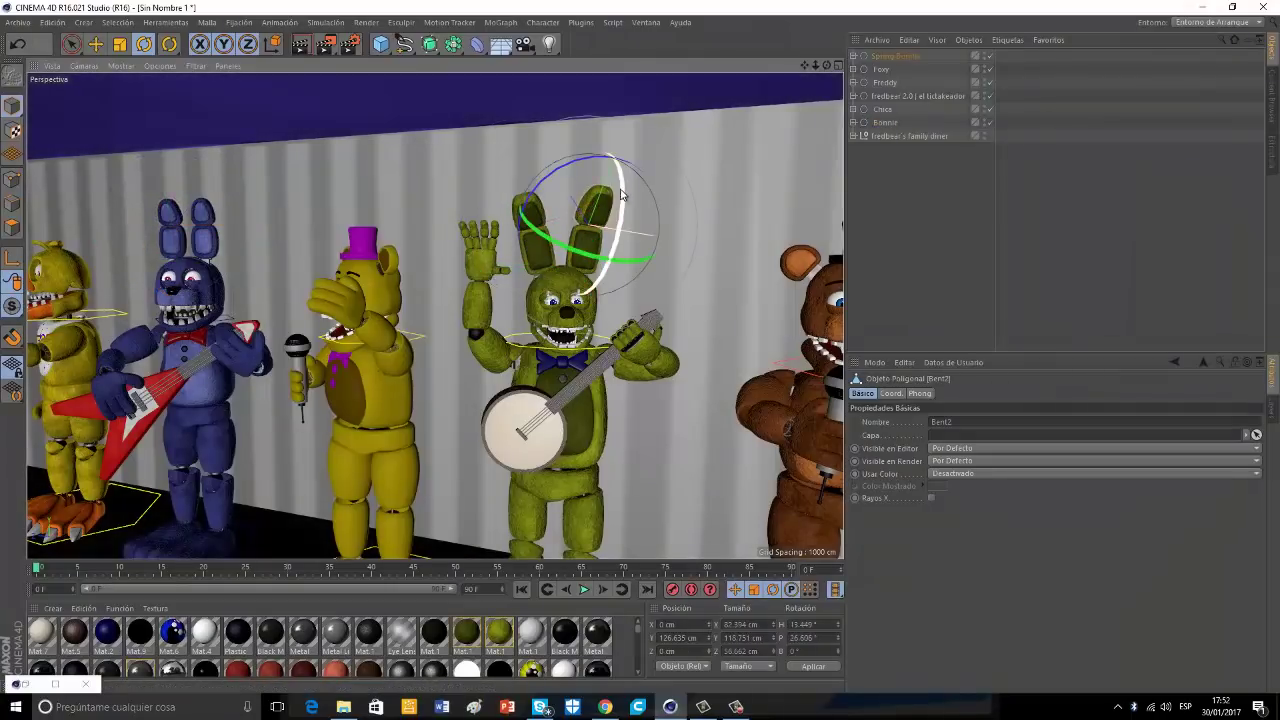
pyautogui.moveTo(620, 178); pyautogui.dragTo(621, 181)
pyautogui.click(532, 252)
pyautogui.moveTo(535, 206); pyautogui.dragTo(536, 302)
pyautogui.click(582, 229)
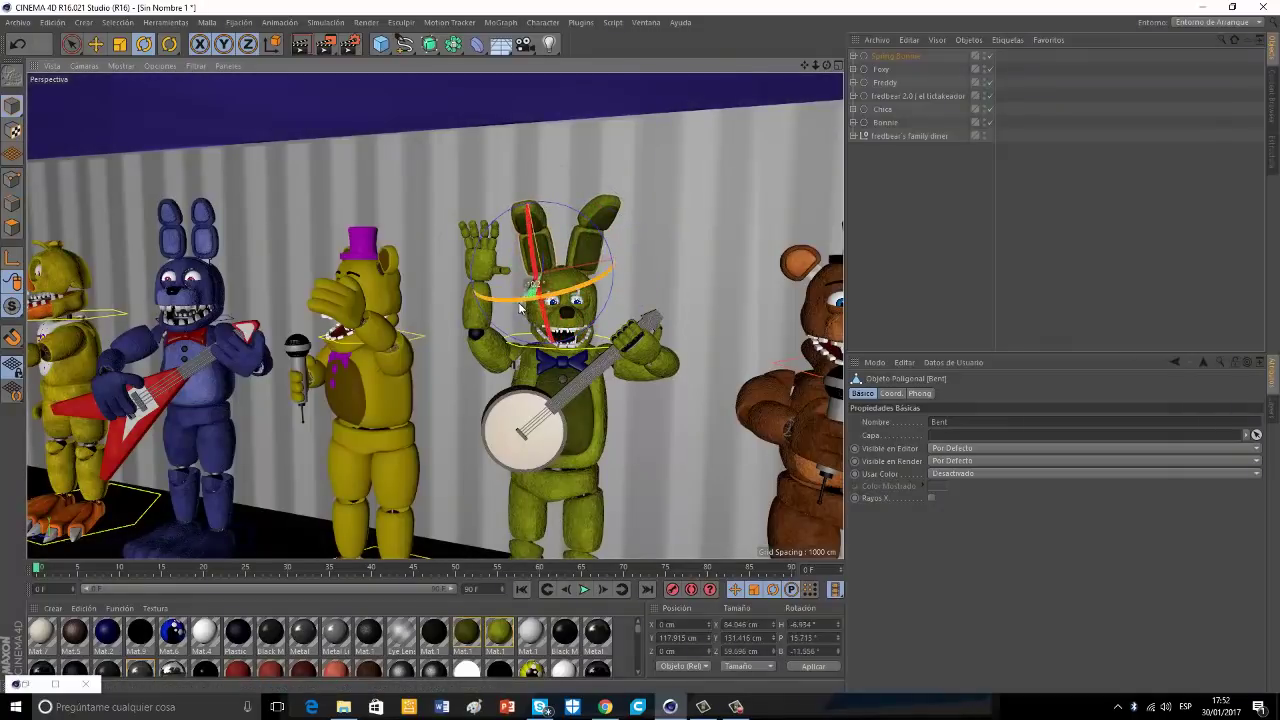
# Rotate Foxy's right arm away from its straight sideways pose so the hook lifts up and forward.
pyautogui.moveTo(803, 66); pyautogui.dragTo(640, 352)
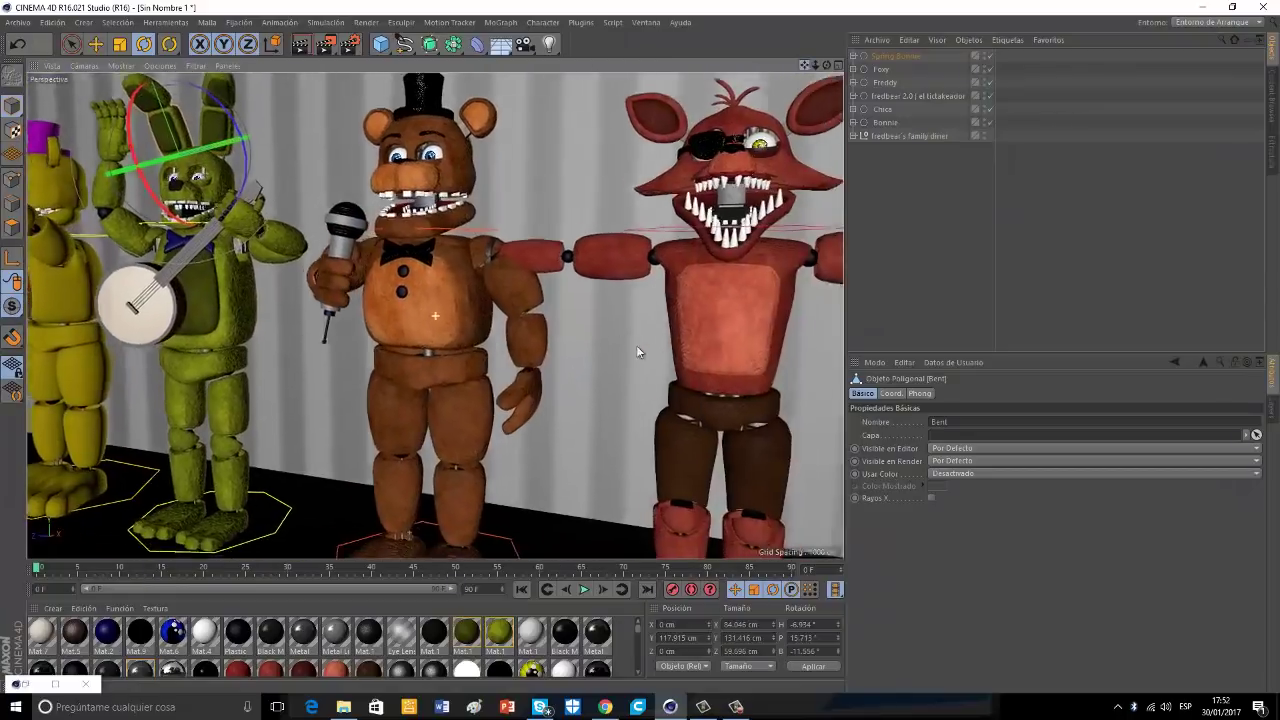
pyautogui.click(412, 281)
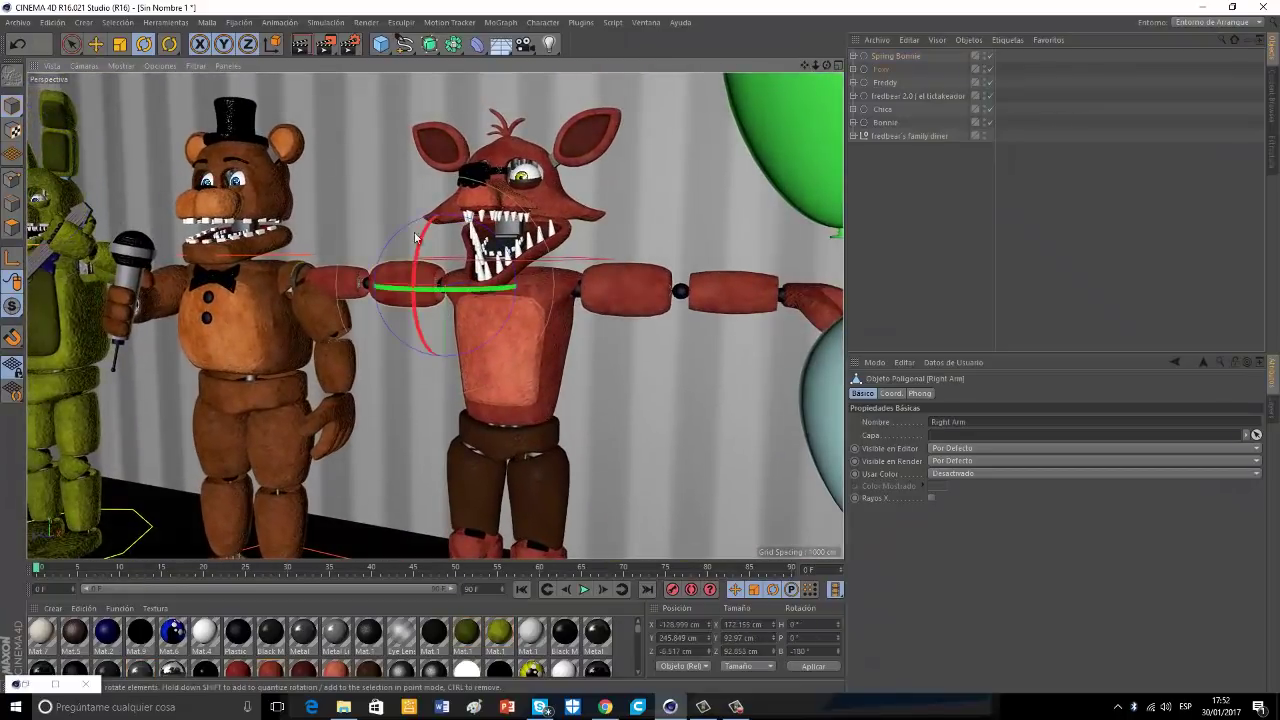
pyautogui.moveTo(483, 231); pyautogui.dragTo(614, 287)
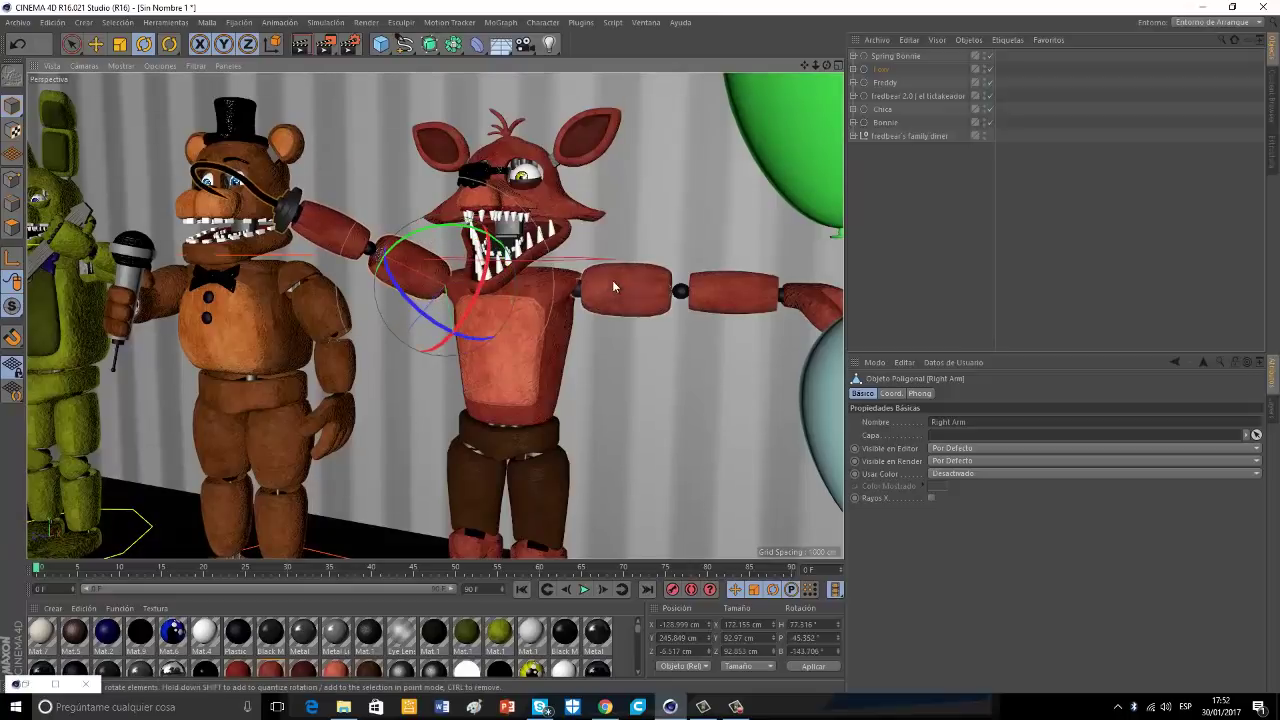
# Bend Foxy's right forearm and lower the whole right arm so the hook hangs down beside his hip.
pyautogui.click(348, 237)
pyautogui.moveTo(336, 277); pyautogui.dragTo(374, 304)
pyautogui.click(410, 270)
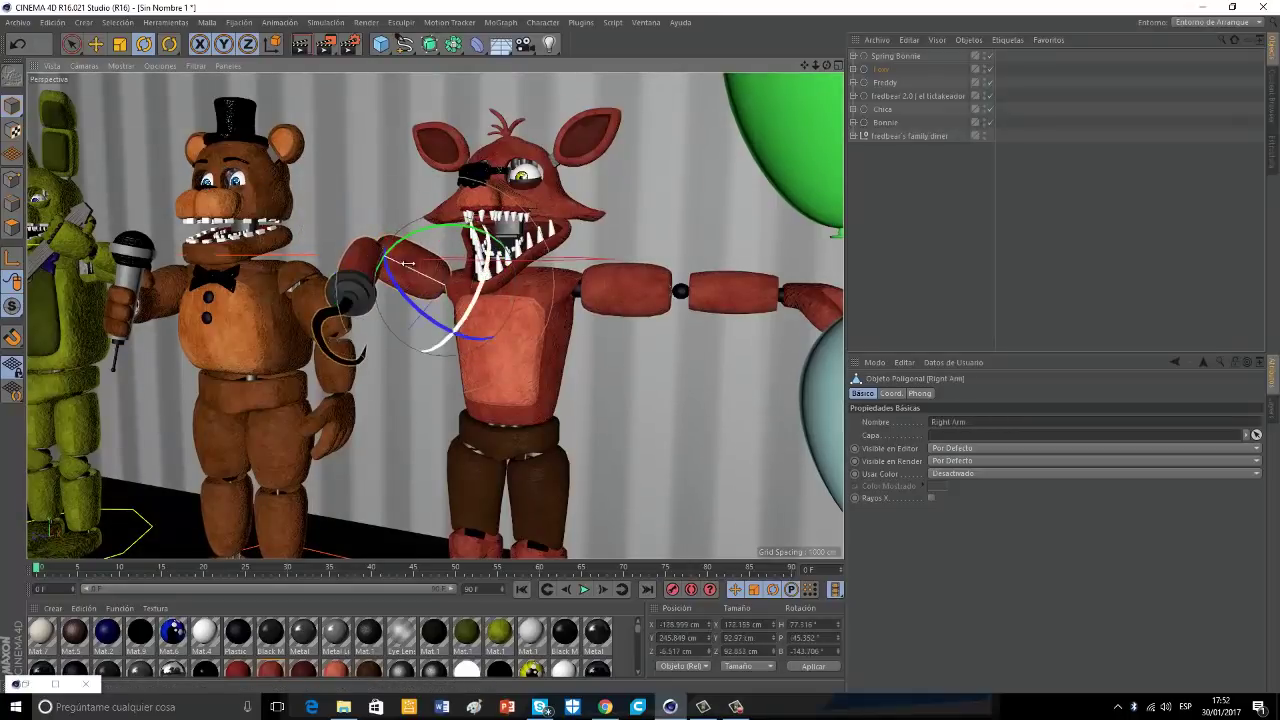
pyautogui.moveTo(400, 241); pyautogui.dragTo(318, 350)
pyautogui.moveTo(490, 299); pyautogui.dragTo(517, 272)
# Raise Foxy's left arm with the forearm bent upward and turn the hand into a wave.
pyautogui.click(628, 292)
pyautogui.moveTo(608, 228); pyautogui.dragTo(653, 275)
pyautogui.click(669, 193)
pyautogui.moveTo(636, 163); pyautogui.dragTo(618, 233)
pyautogui.click(612, 254)
pyautogui.click(645, 130)
pyautogui.moveTo(620, 140); pyautogui.dragTo(604, 136)
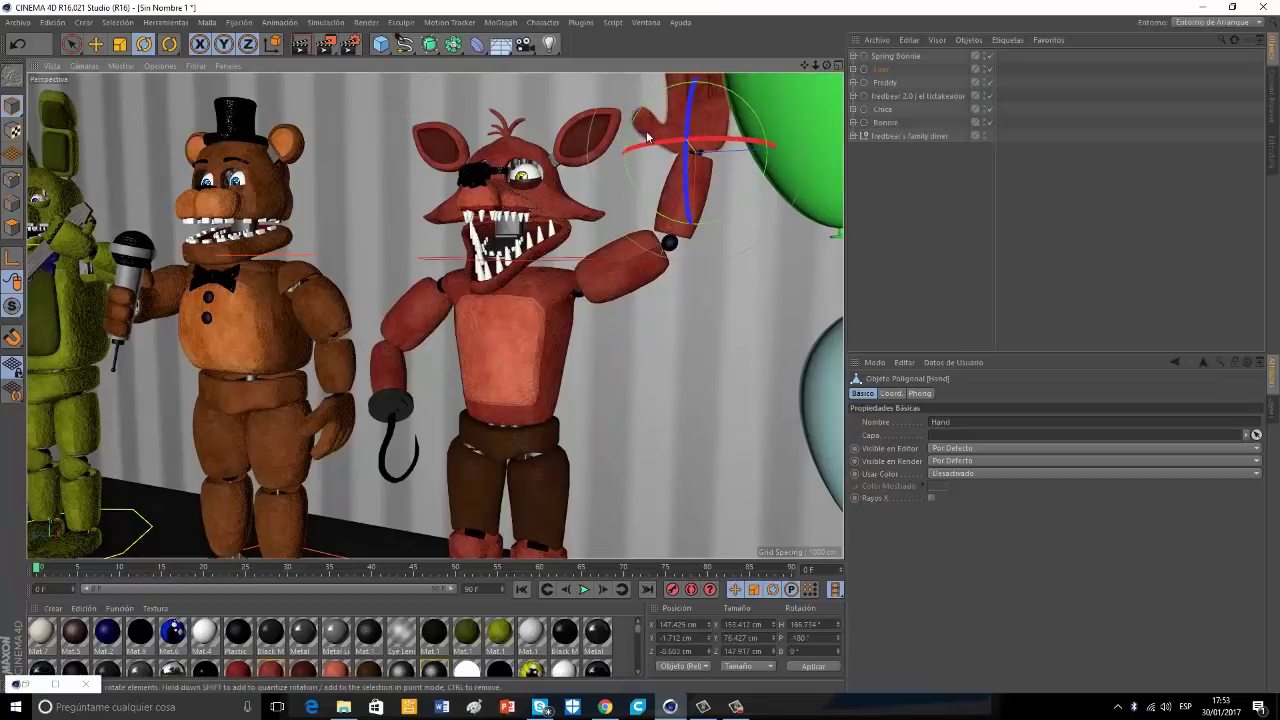
# Delete the magenta balloon that blocks the front view of the stage.
pyautogui.moveTo(815, 66); pyautogui.dragTo(649, 328)
pyautogui.click(180, 353)
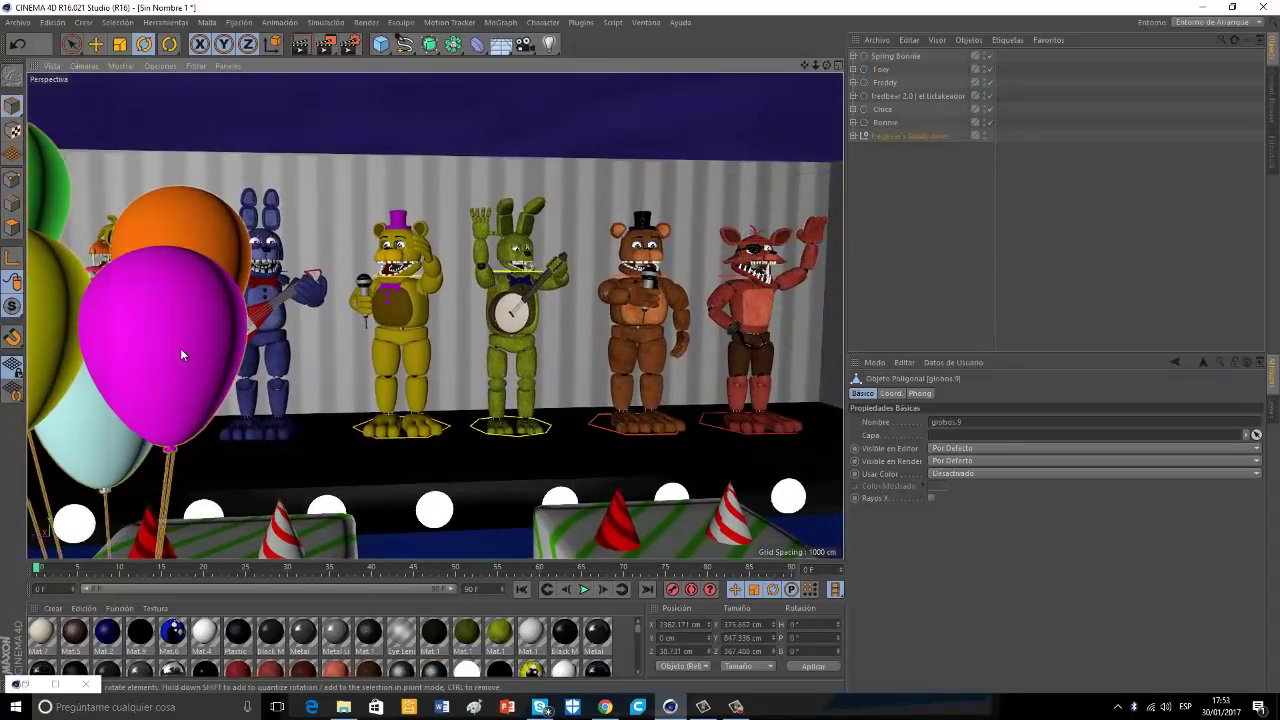
pyautogui.press('Delete')
pyautogui.moveTo(826, 66); pyautogui.dragTo(591, 343)
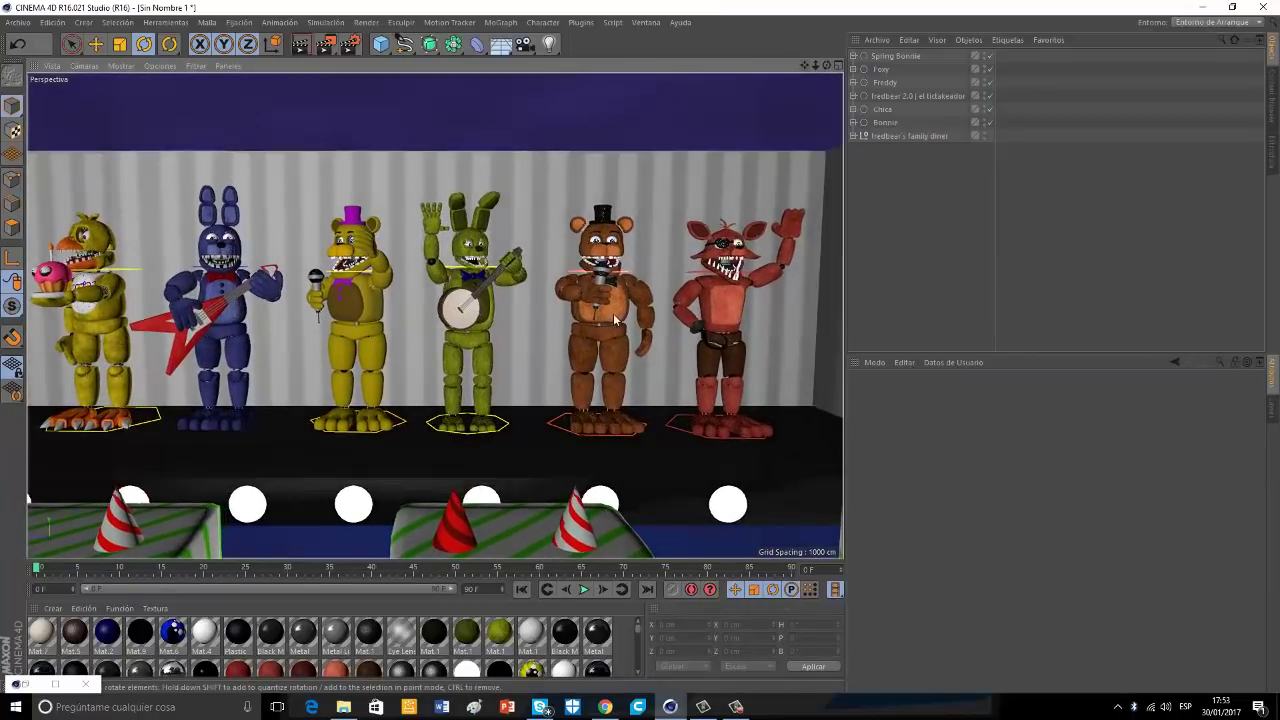
# Turn Freddy's torso toward Spring Bonnie and angle Foxy's torso slightly toward Freddy.
pyautogui.click(616, 319)
pyautogui.moveTo(570, 333); pyautogui.dragTo(530, 336)
pyautogui.click(702, 325)
pyautogui.moveTo(688, 340); pyautogui.dragTo(696, 354)
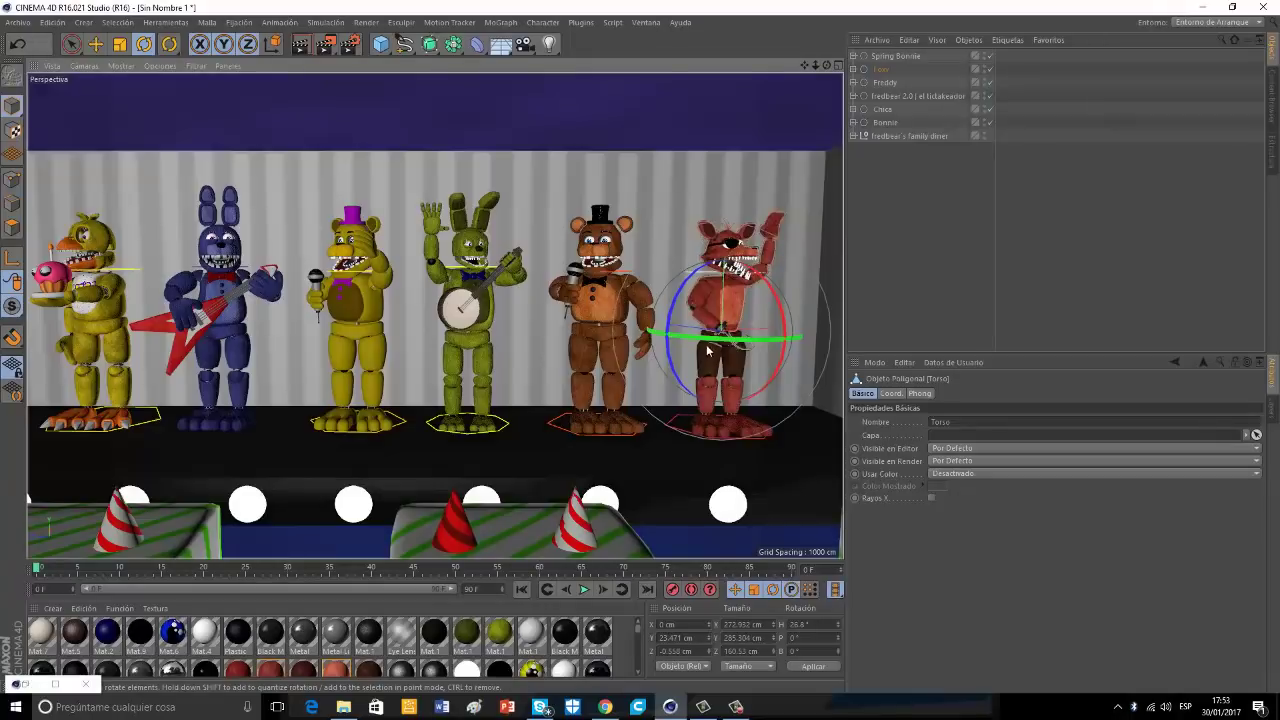
pyautogui.moveTo(718, 333); pyautogui.dragTo(691, 336)
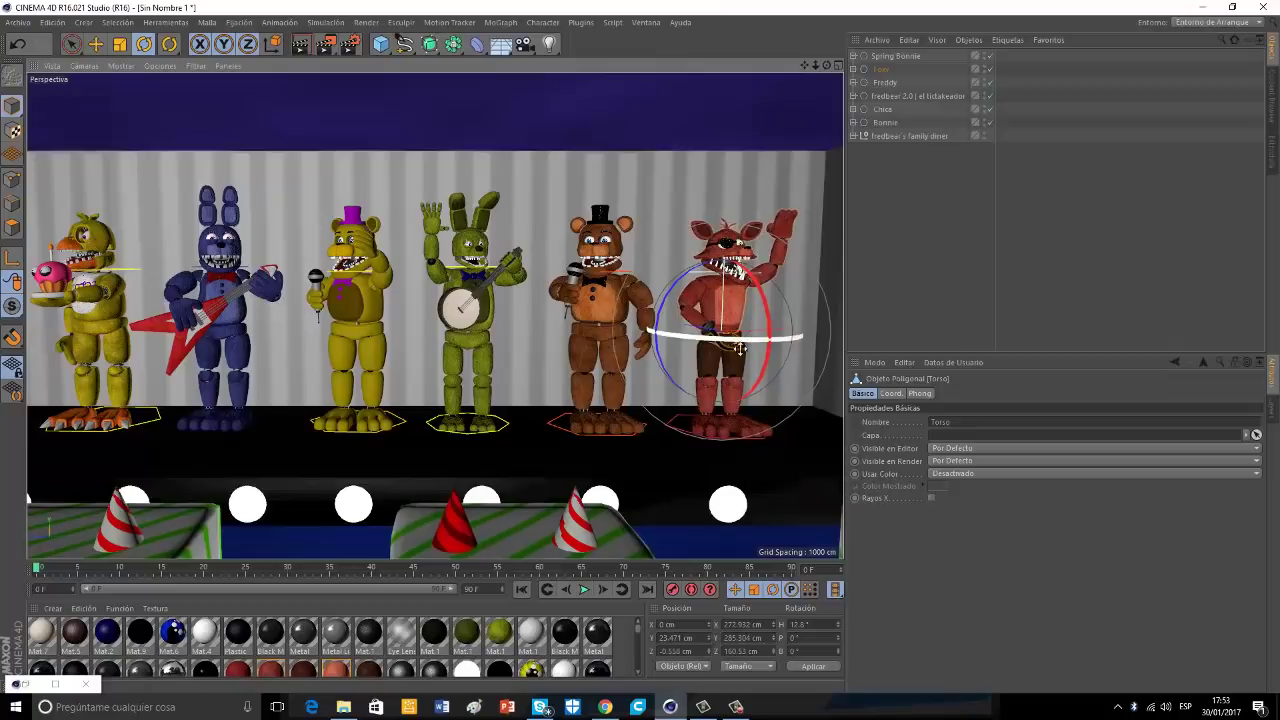
# Rotate Foxy's right and left legs outward at the hips and adjust the bend of his knees.
pyautogui.click(708, 378)
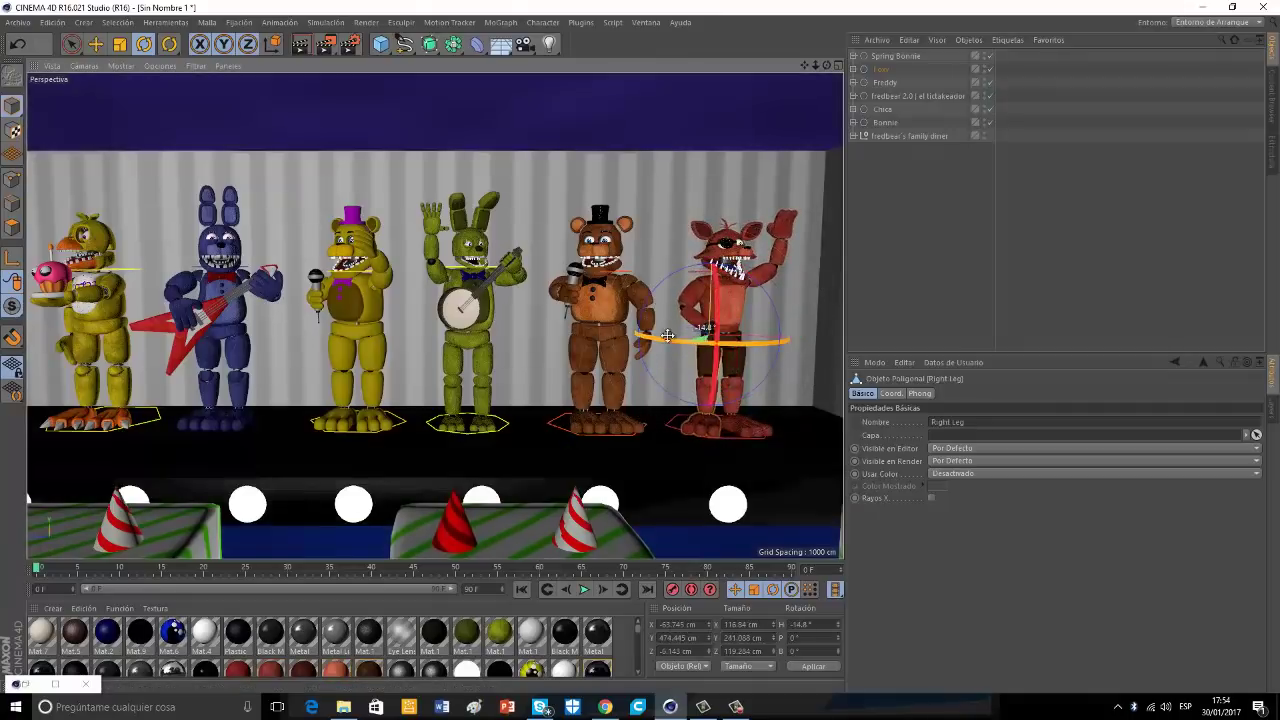
pyautogui.moveTo(667, 336); pyautogui.dragTo(666, 336)
pyautogui.click(709, 393)
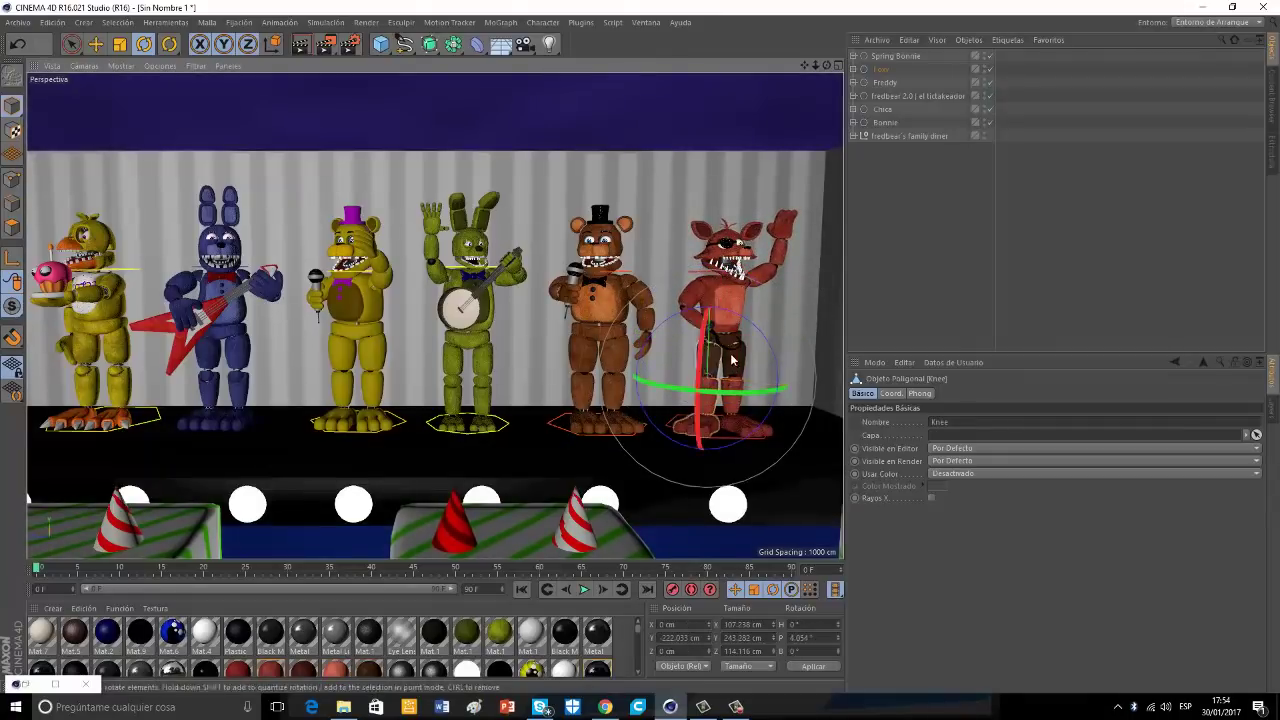
pyautogui.click(740, 362)
pyautogui.moveTo(777, 299); pyautogui.dragTo(773, 289)
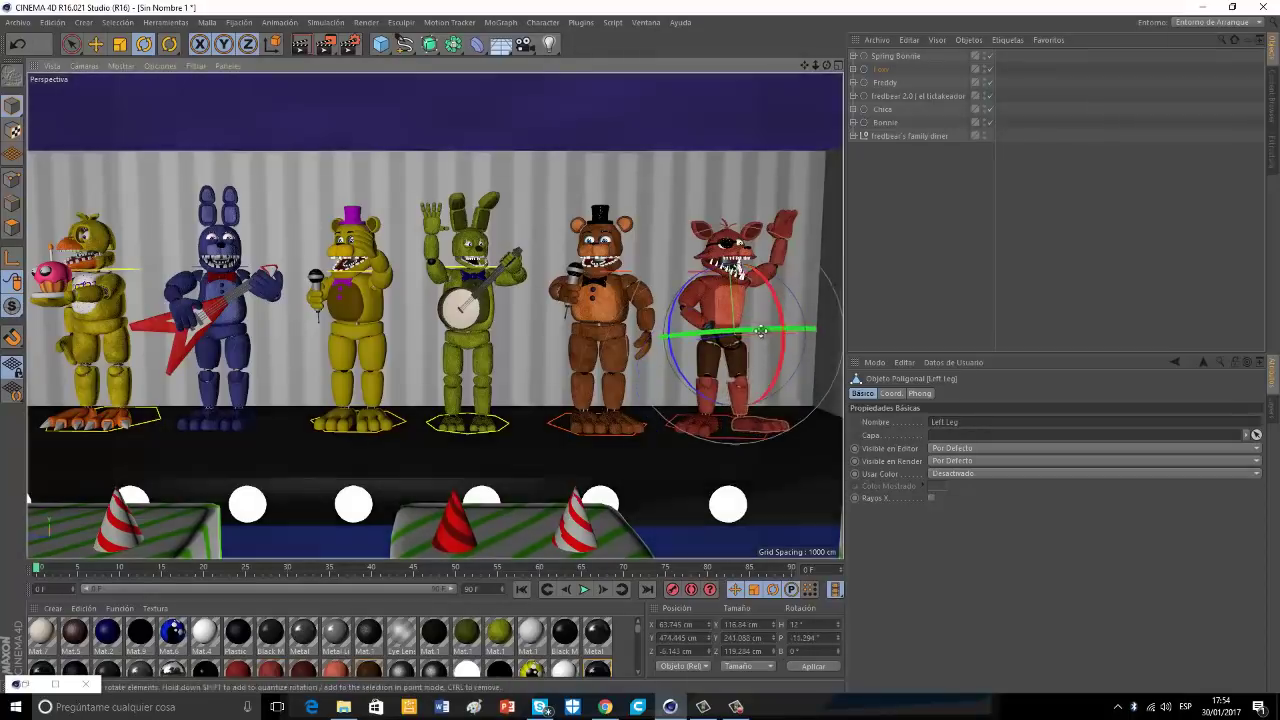
pyautogui.click(741, 385)
pyautogui.moveTo(777, 337); pyautogui.dragTo(780, 347)
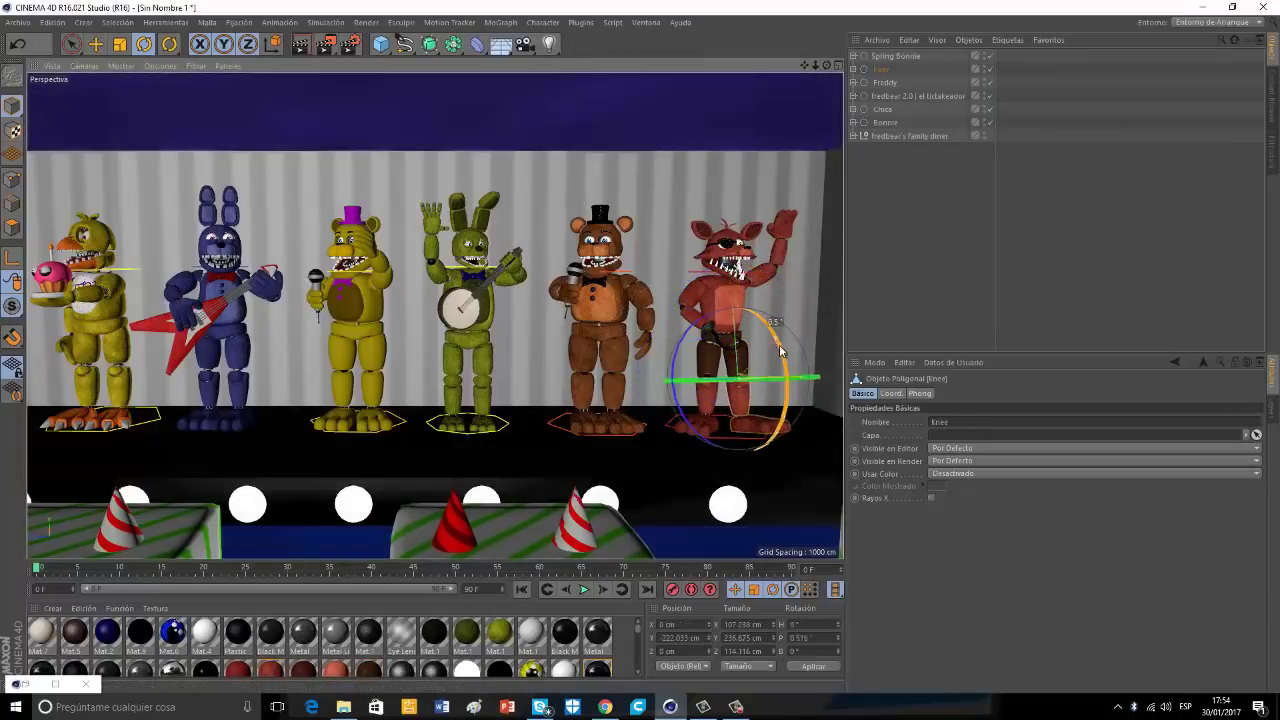
# Turn Foxy's foot on the floor, undoing the first rotation to readjust its angle.
pyautogui.click(716, 440)
pyautogui.moveTo(716, 446)
pyautogui.mouseDown()
pyautogui.moveTo(748, 432)
pyautogui.moveTo(727, 446)
pyautogui.mouseUp()
pyautogui.click(17, 44)
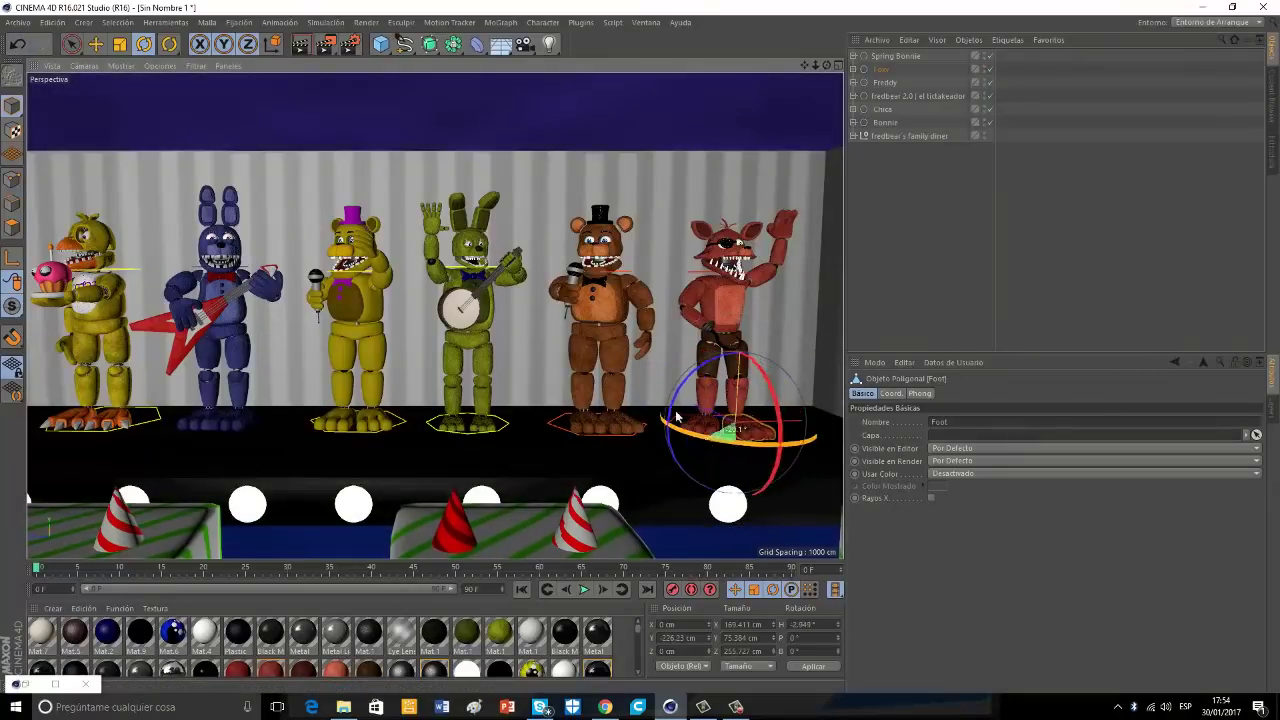
# Rotate Freddy's legs and knees into a relaxed stance and turn Spring Bonnie's right leg slightly.
pyautogui.click(577, 383)
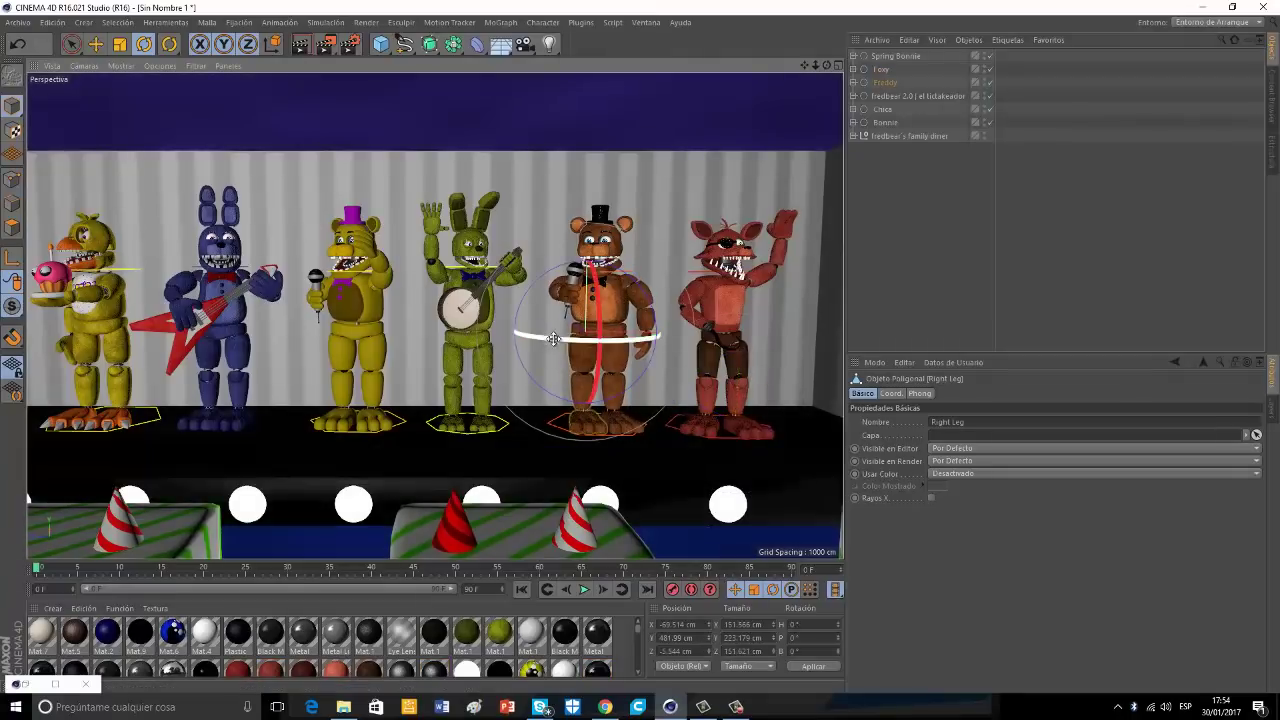
pyautogui.click(584, 387)
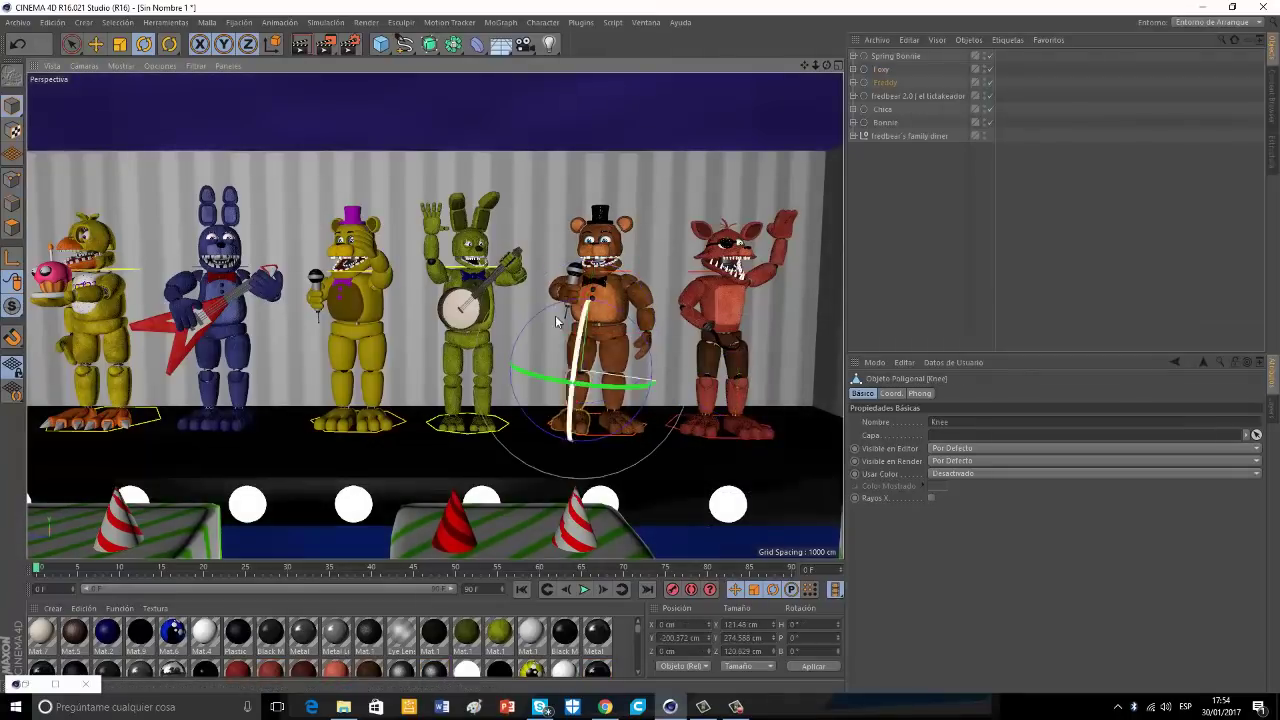
pyautogui.click(598, 385)
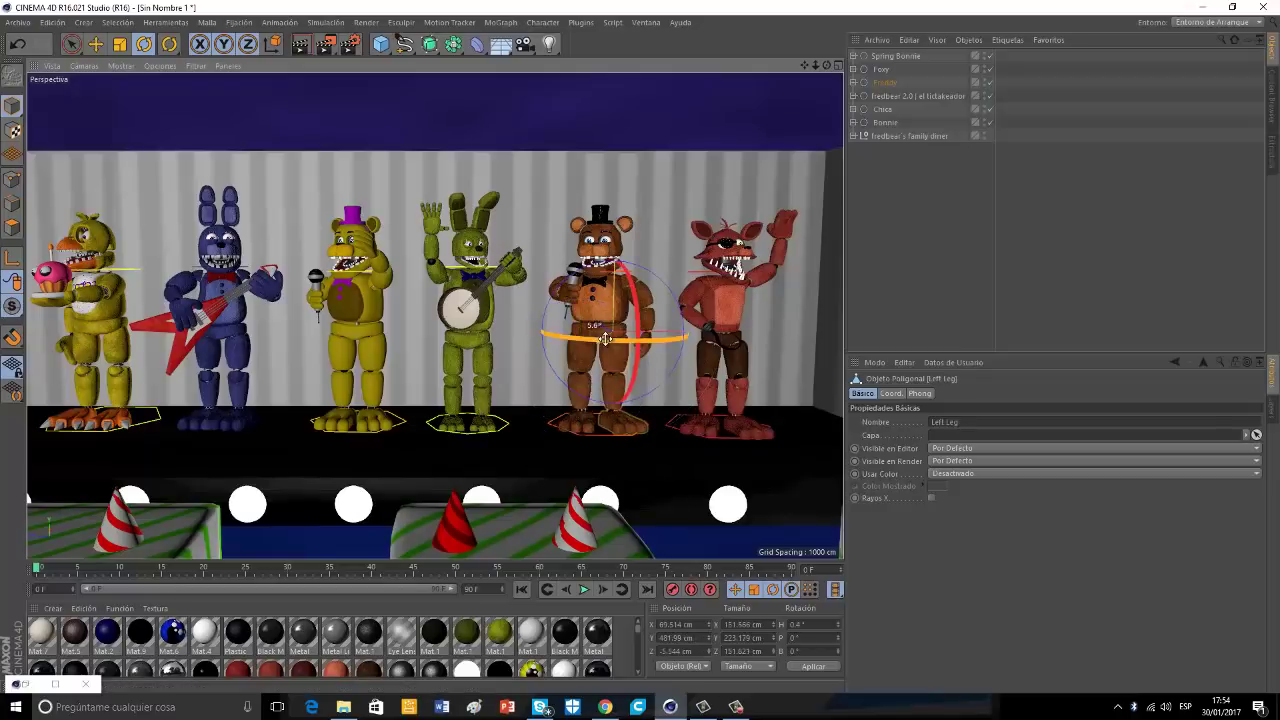
pyautogui.moveTo(605, 338); pyautogui.dragTo(646, 305)
pyautogui.click(618, 389)
pyautogui.click(460, 356)
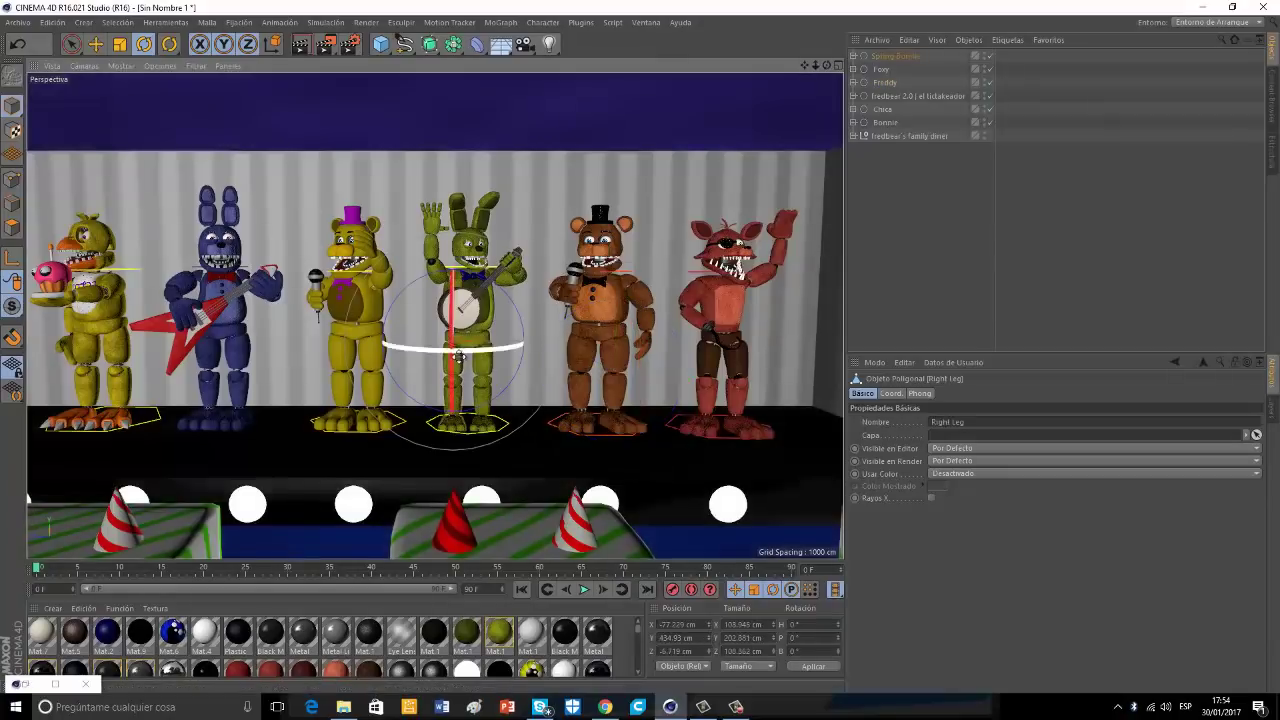
pyautogui.moveTo(483, 349)
pyautogui.mouseDown()
pyautogui.moveTo(484, 364)
pyautogui.moveTo(506, 353)
pyautogui.mouseUp()
# Turn both of Chica's feet outward and rotate Fredbear's left arm away from his face.
pyautogui.click(92, 427)
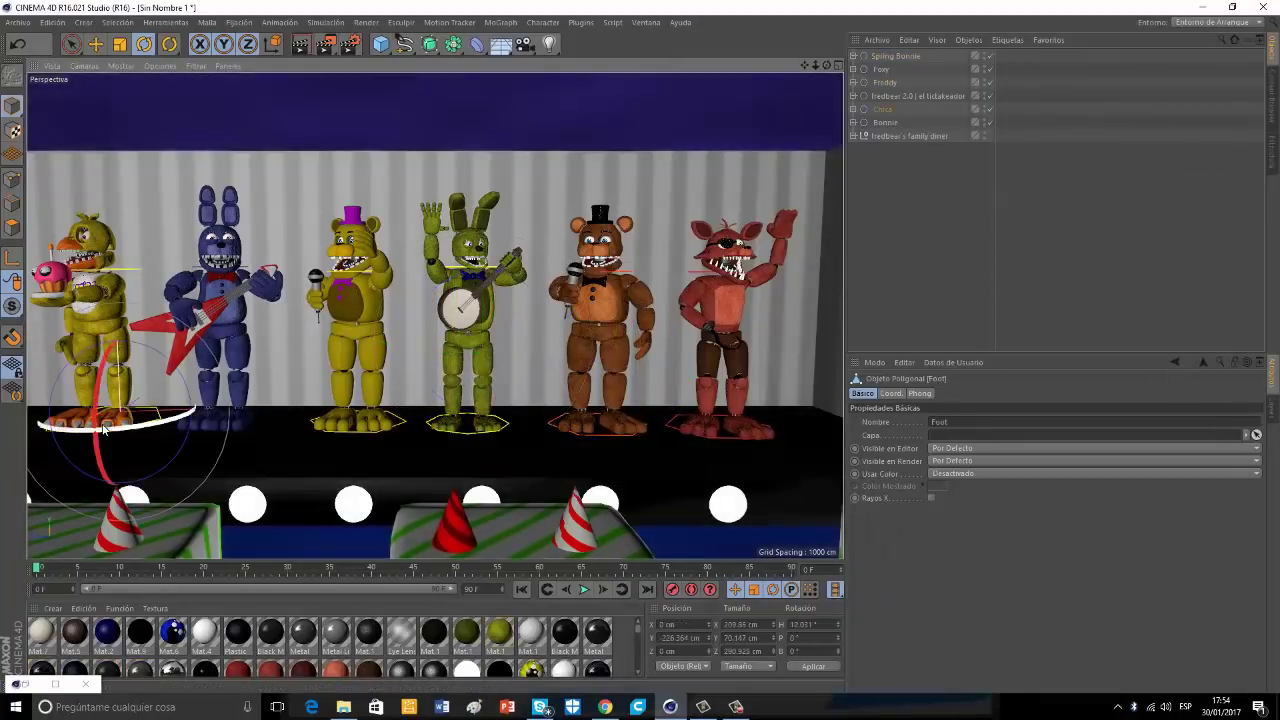
pyautogui.moveTo(104, 430); pyautogui.dragTo(88, 425)
pyautogui.click(94, 424)
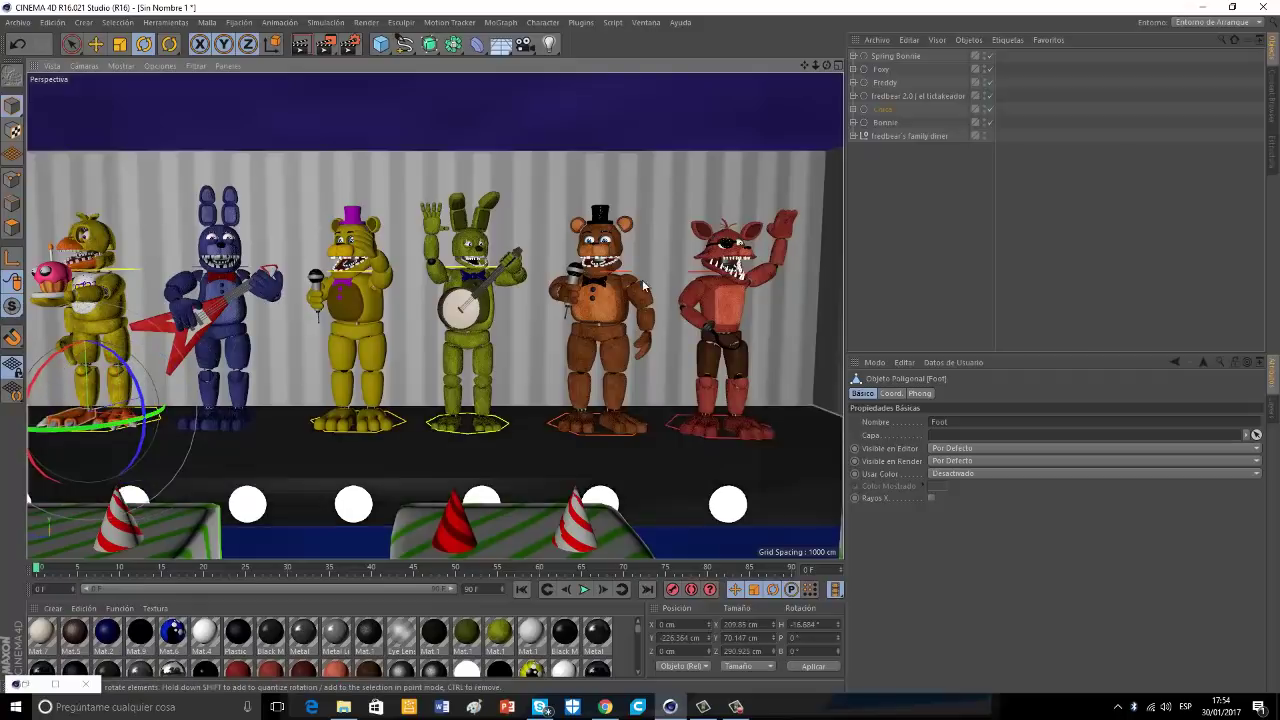
pyautogui.click(380, 287)
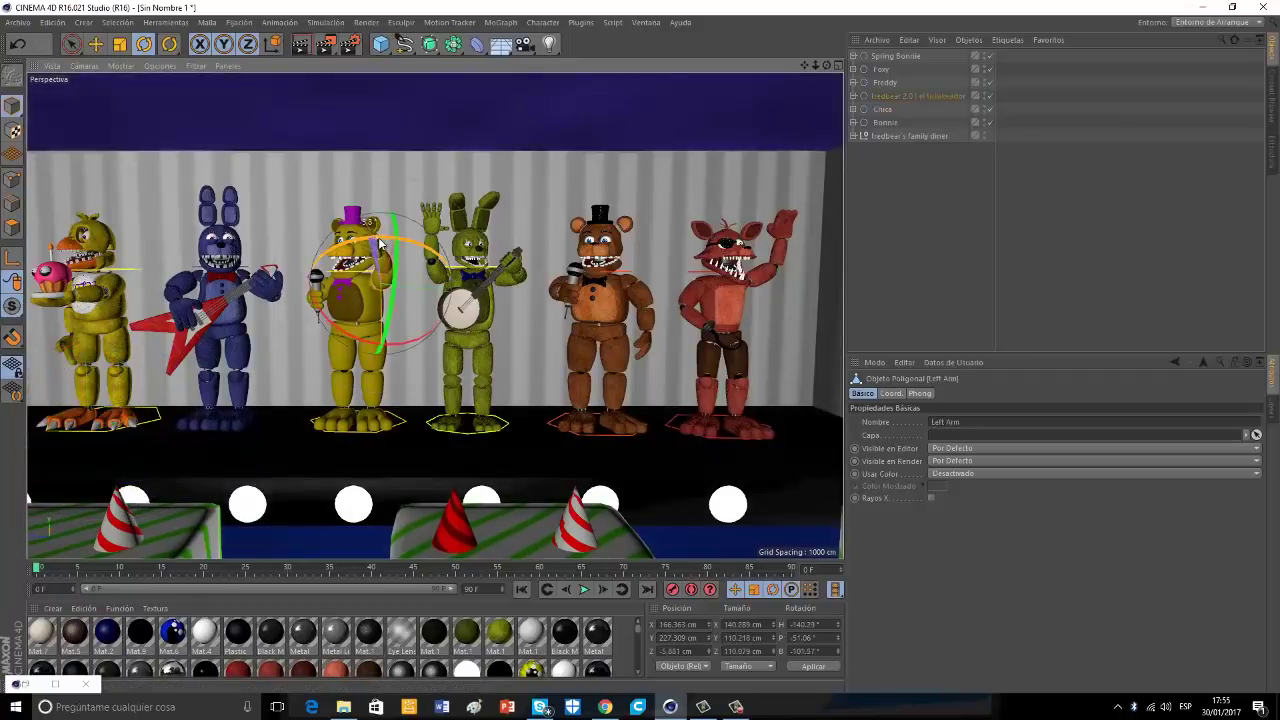
pyautogui.click(911, 244)
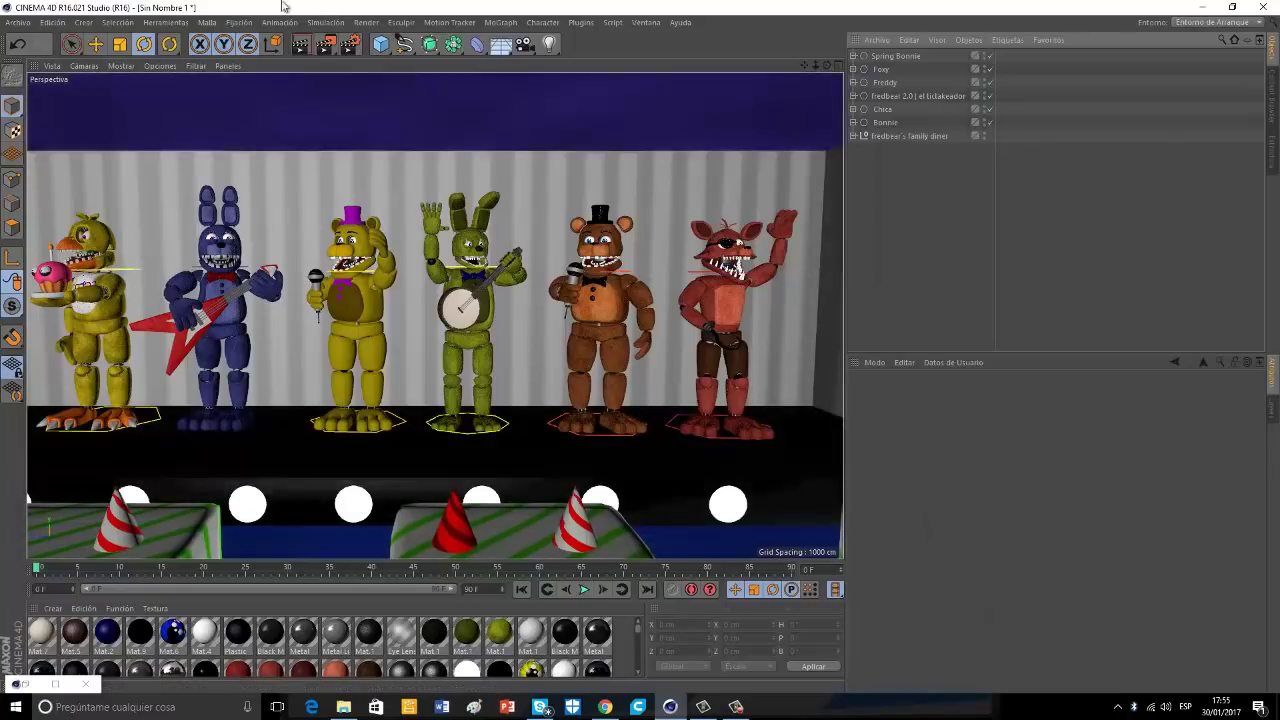
# Set the render output size to 1920 by 1080 pixels and change the file format of the saved image.
pyautogui.click(350, 44)
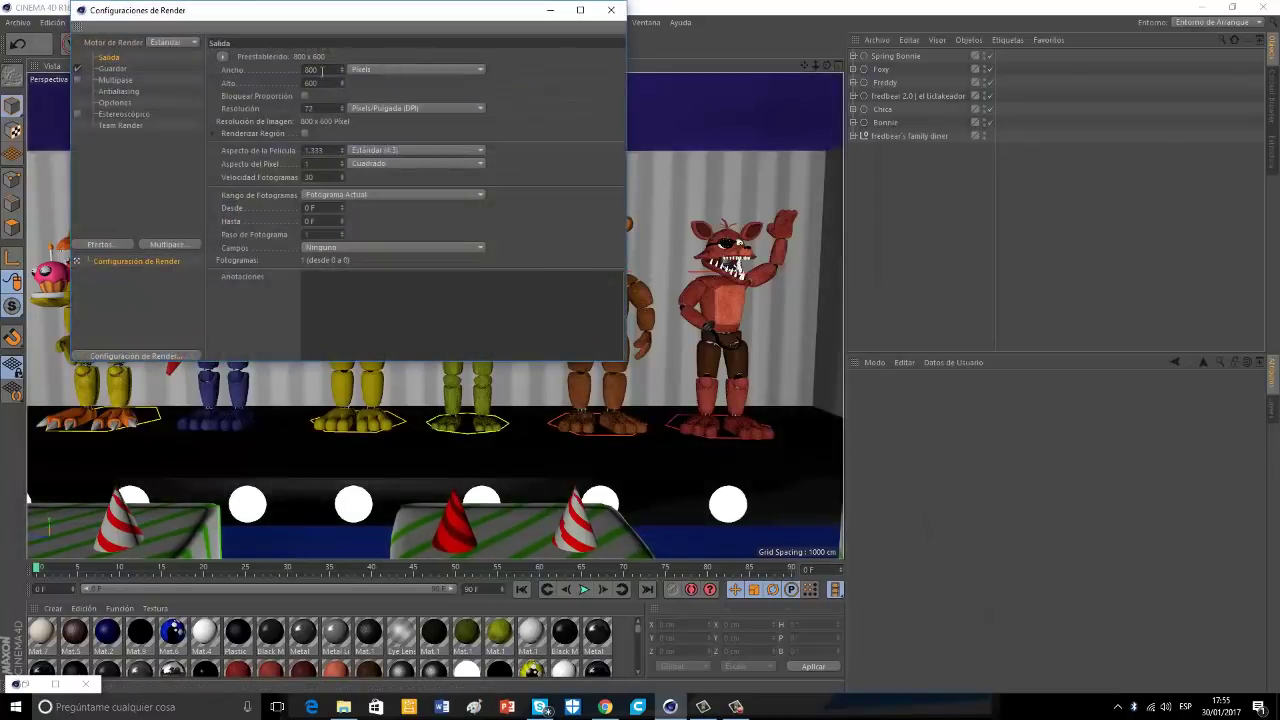
pyautogui.write('1920')
pyautogui.press('Tab')
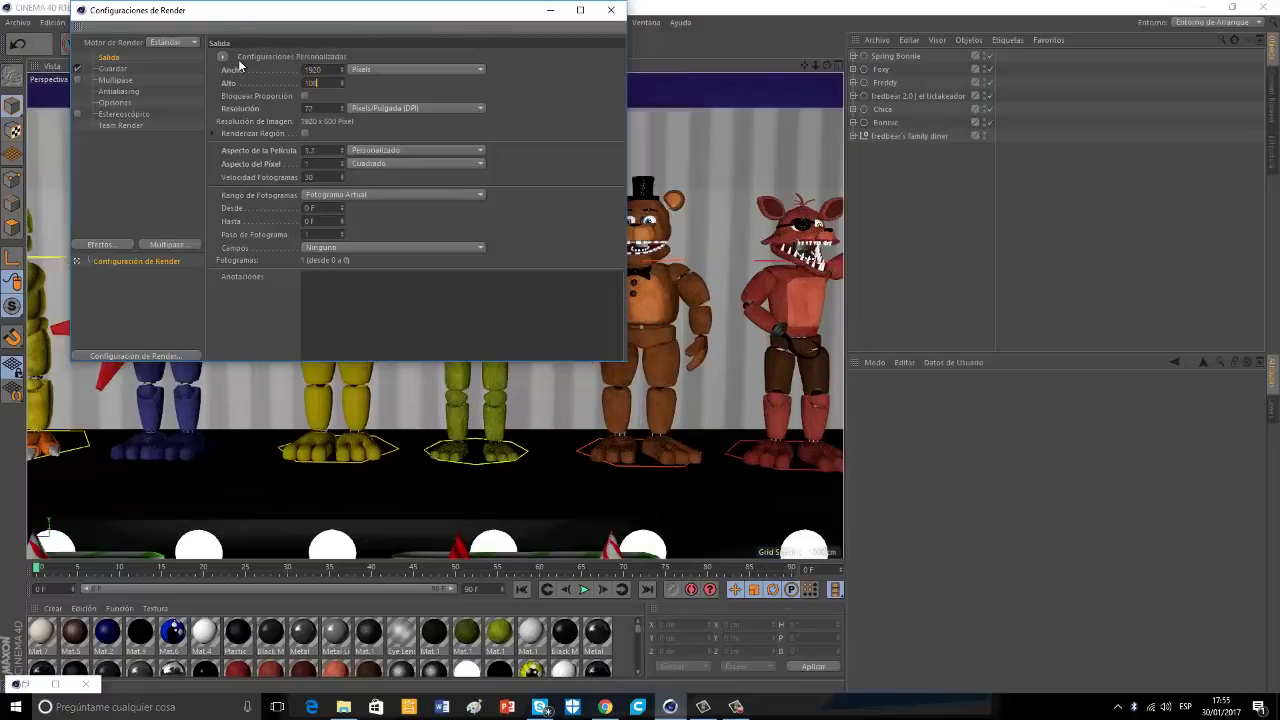
pyautogui.click(115, 69)
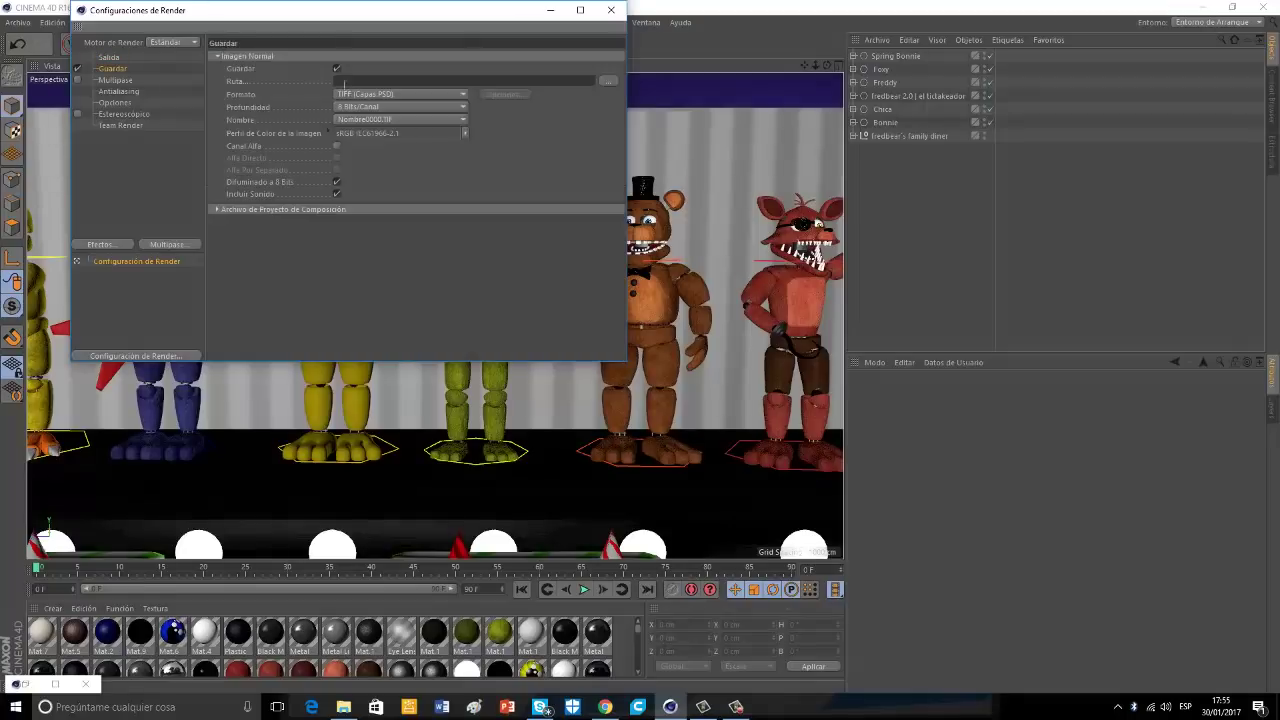
pyautogui.click(370, 96)
pyautogui.click(366, 162)
pyautogui.click(611, 10)
# Set the render's save path to the Data (D:) drive with the file name "welcome to fredbear's family diner".
pyautogui.moveTo(816, 66)
pyautogui.mouseDown()
pyautogui.moveTo(641, 350)
pyautogui.moveTo(815, 66)
pyautogui.mouseUp()
pyautogui.moveTo(641, 352); pyautogui.dragTo(645, 352)
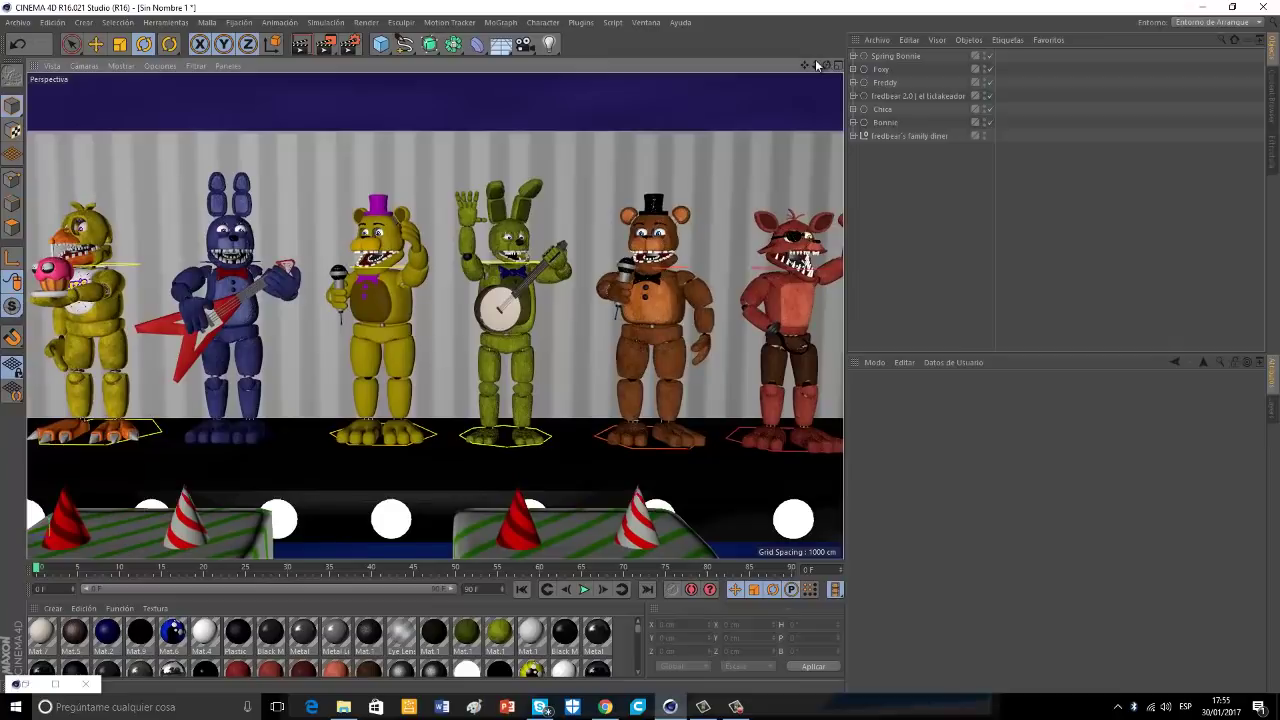
pyautogui.moveTo(816, 66); pyautogui.dragTo(642, 352)
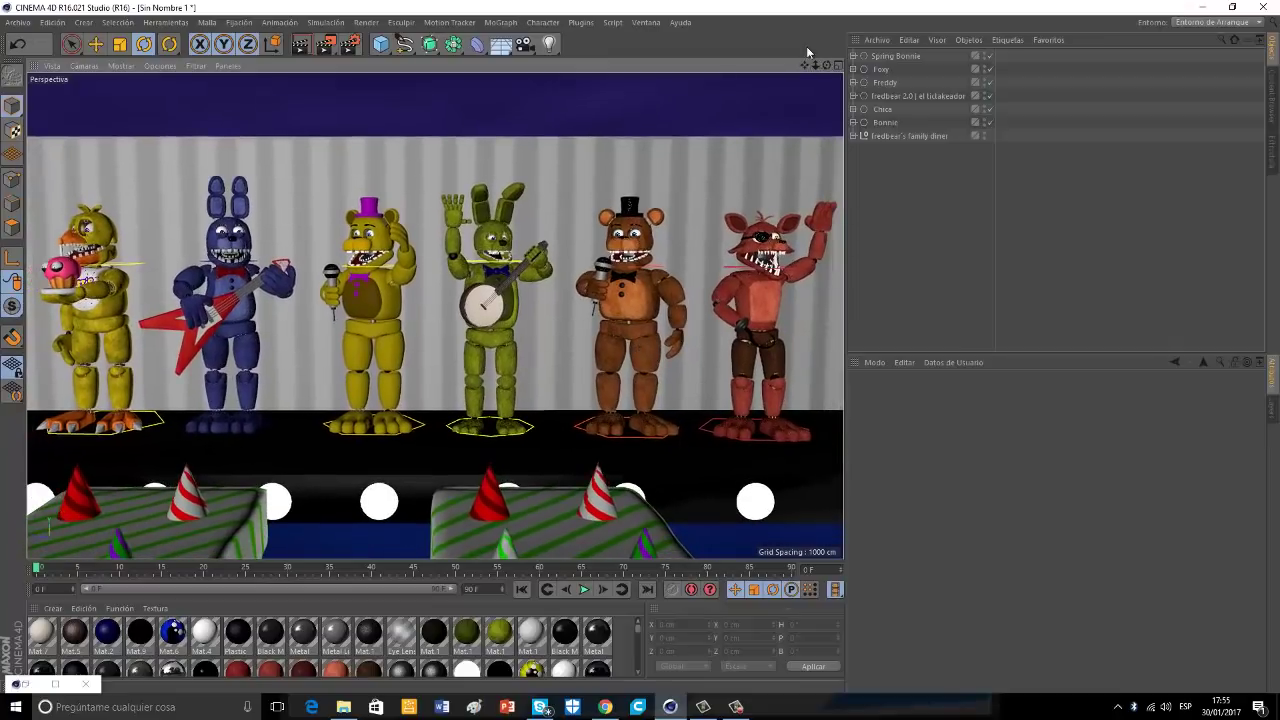
pyautogui.click(350, 44)
pyautogui.click(607, 81)
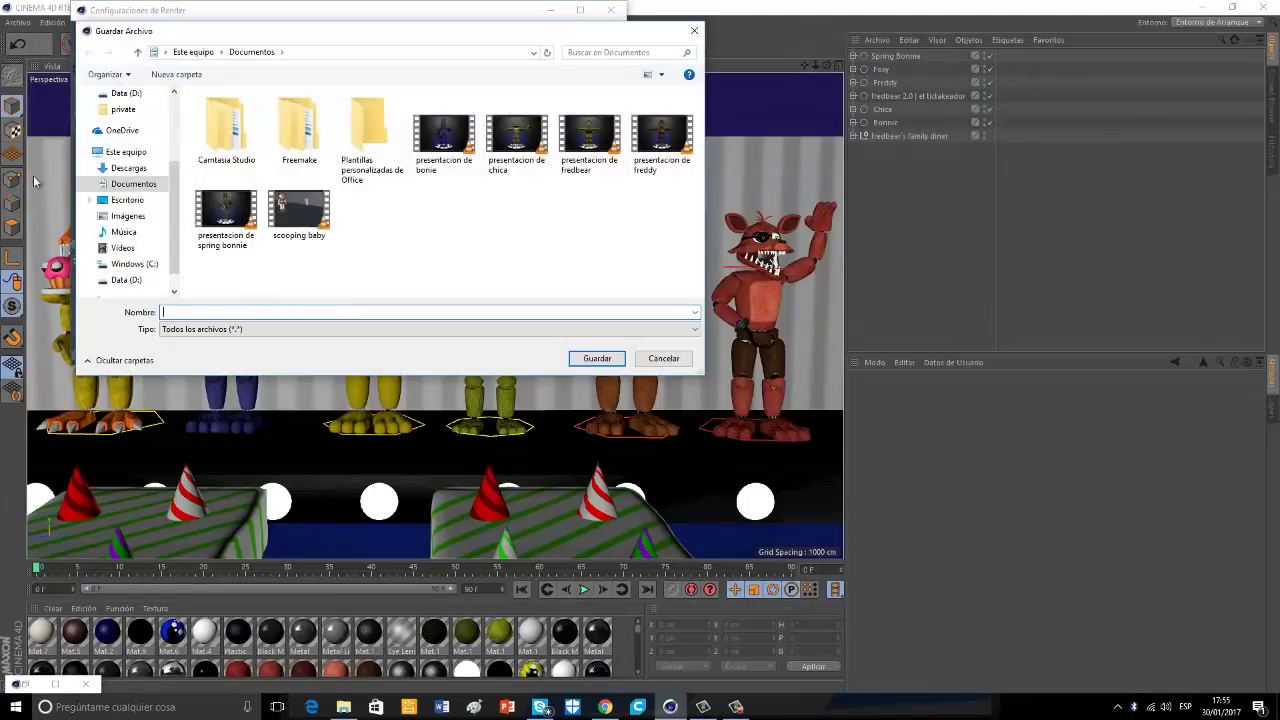
pyautogui.click(125, 95)
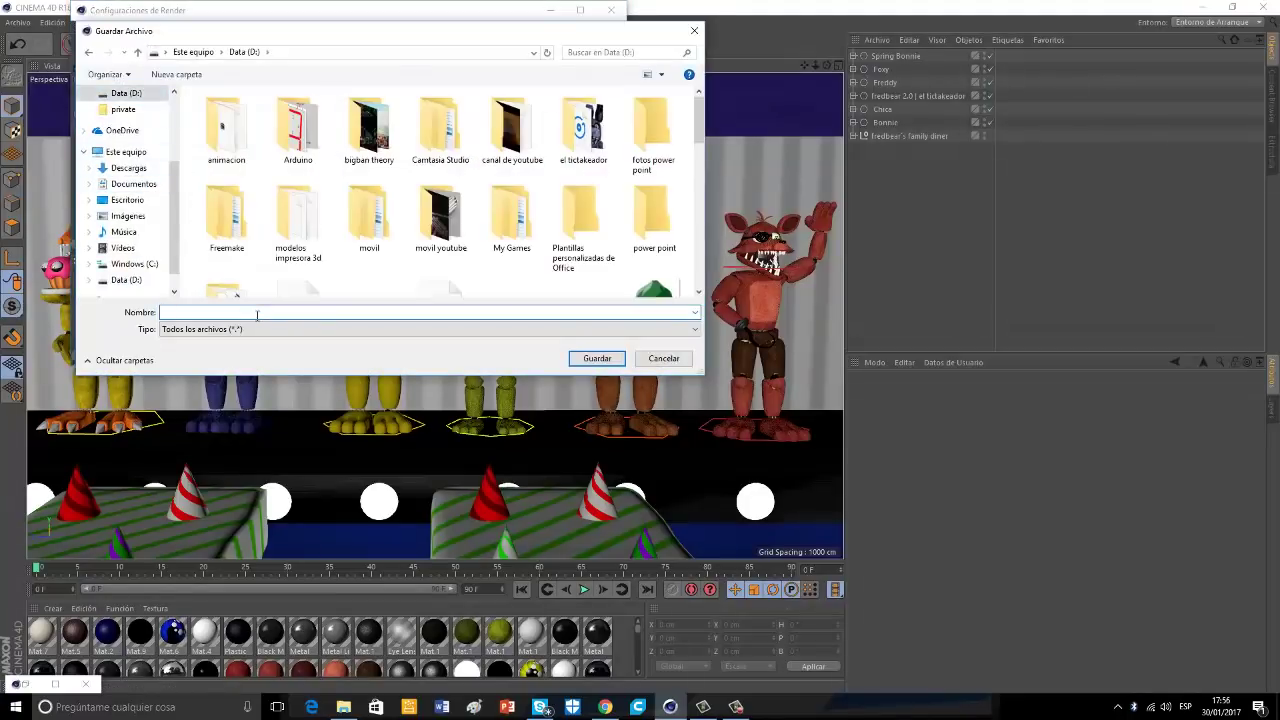
pyautogui.write('welcome t')
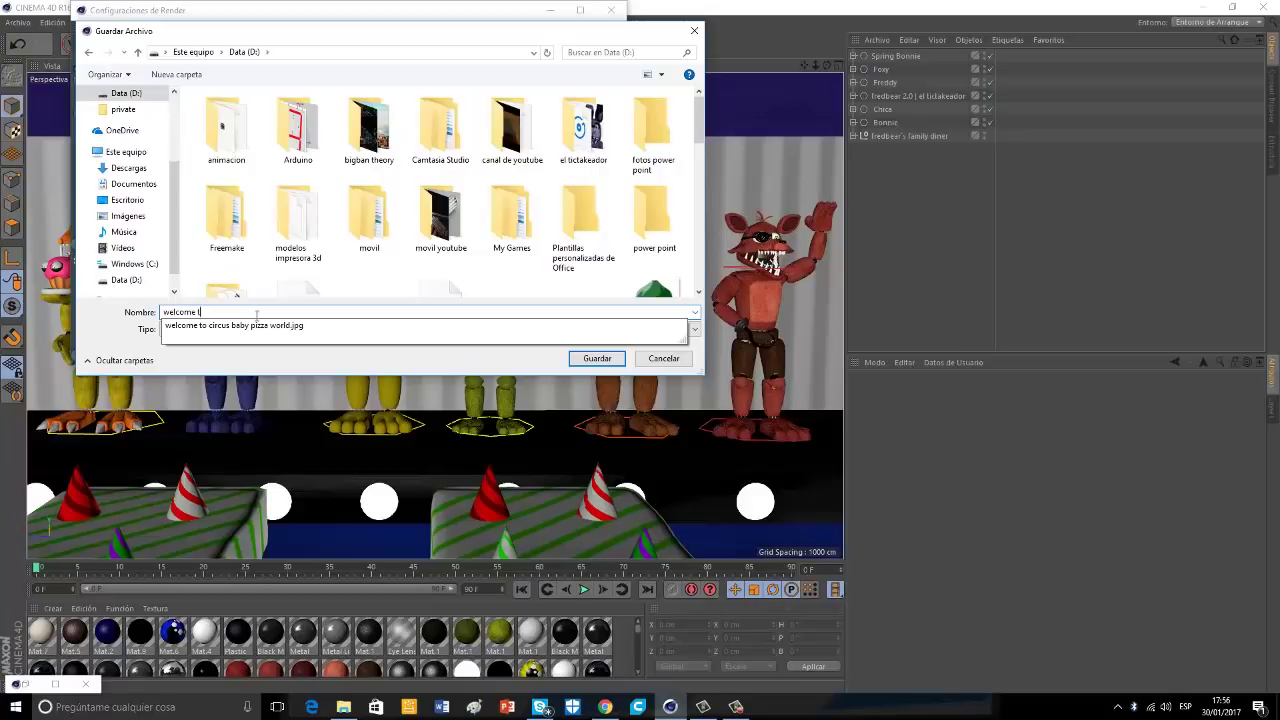
pyautogui.write("o fredbear's family din")
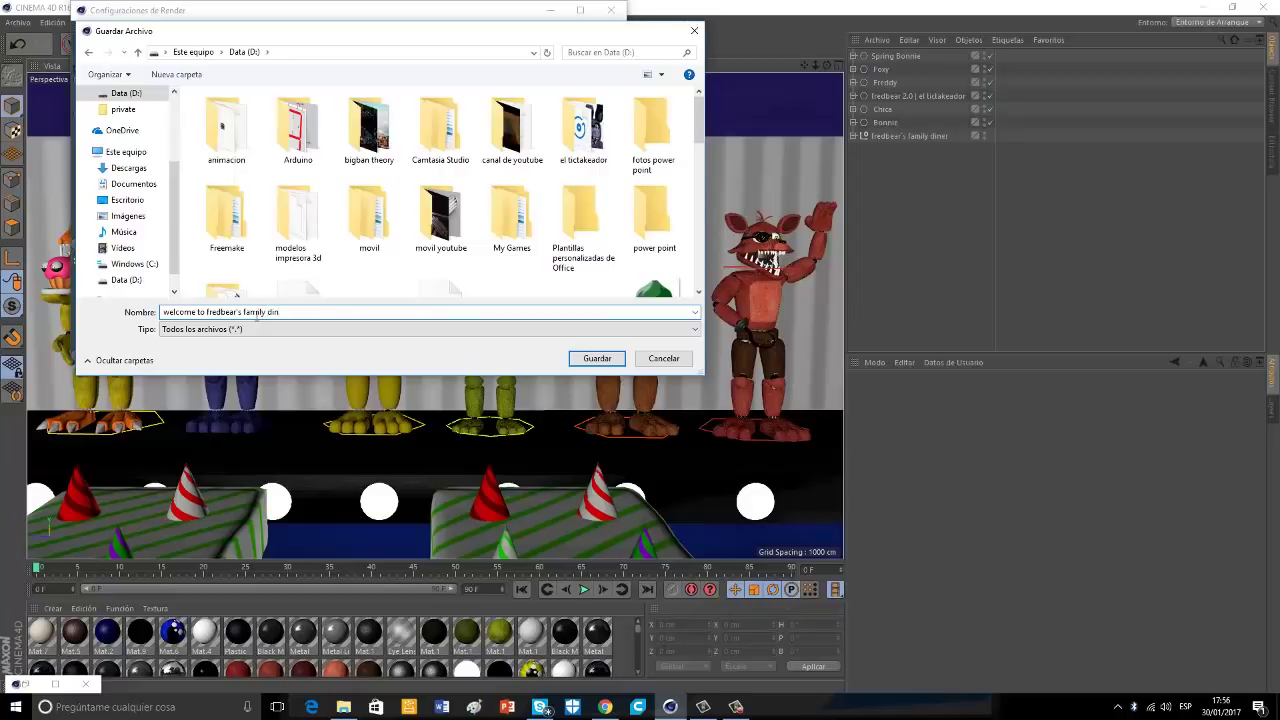
pyautogui.write('er')
pyautogui.click(590, 359)
pyautogui.click(611, 10)
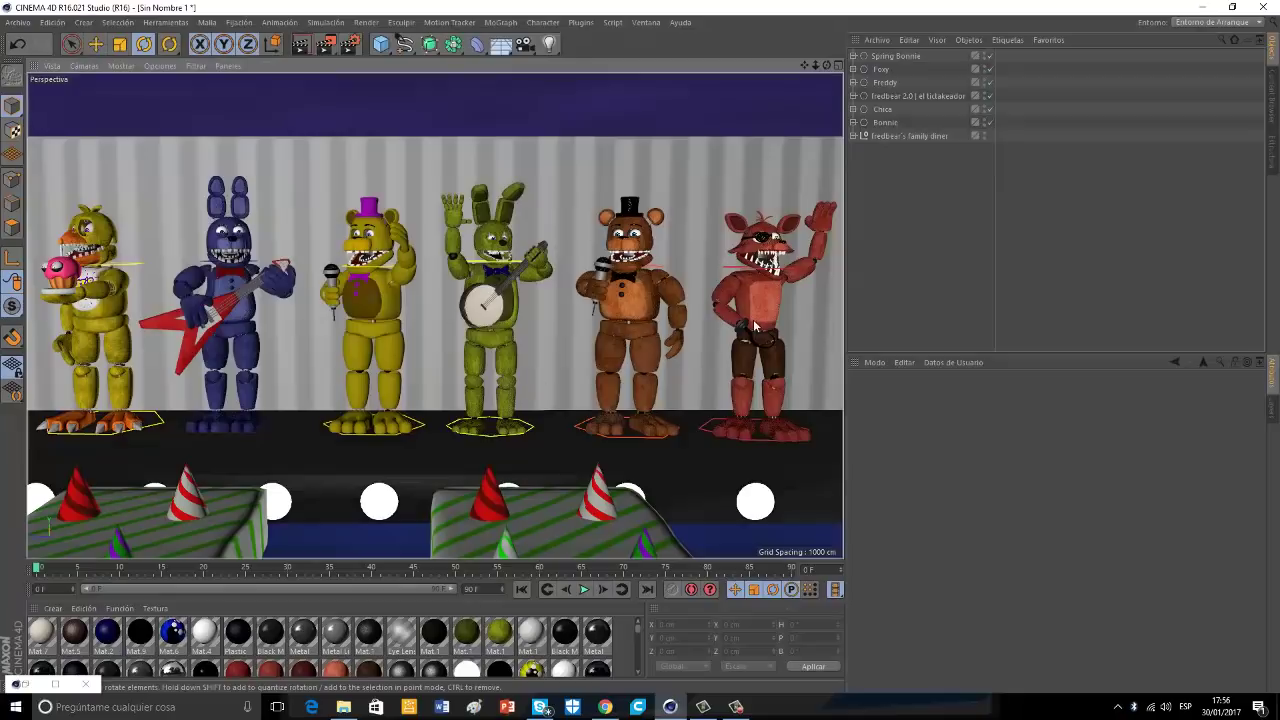
# Add a camera from the current view and widen its field of view to a focal length of about 33.27 mm.
pyautogui.click(525, 44)
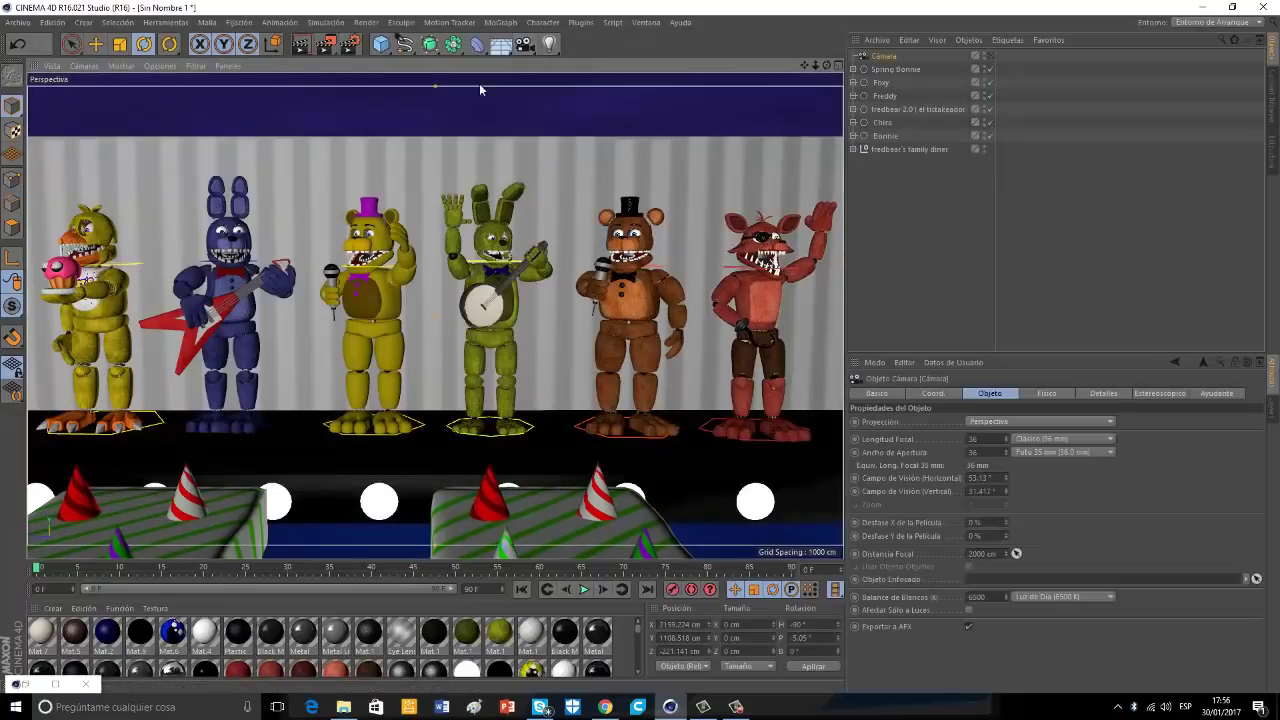
pyautogui.moveTo(435, 87); pyautogui.dragTo(436, 70)
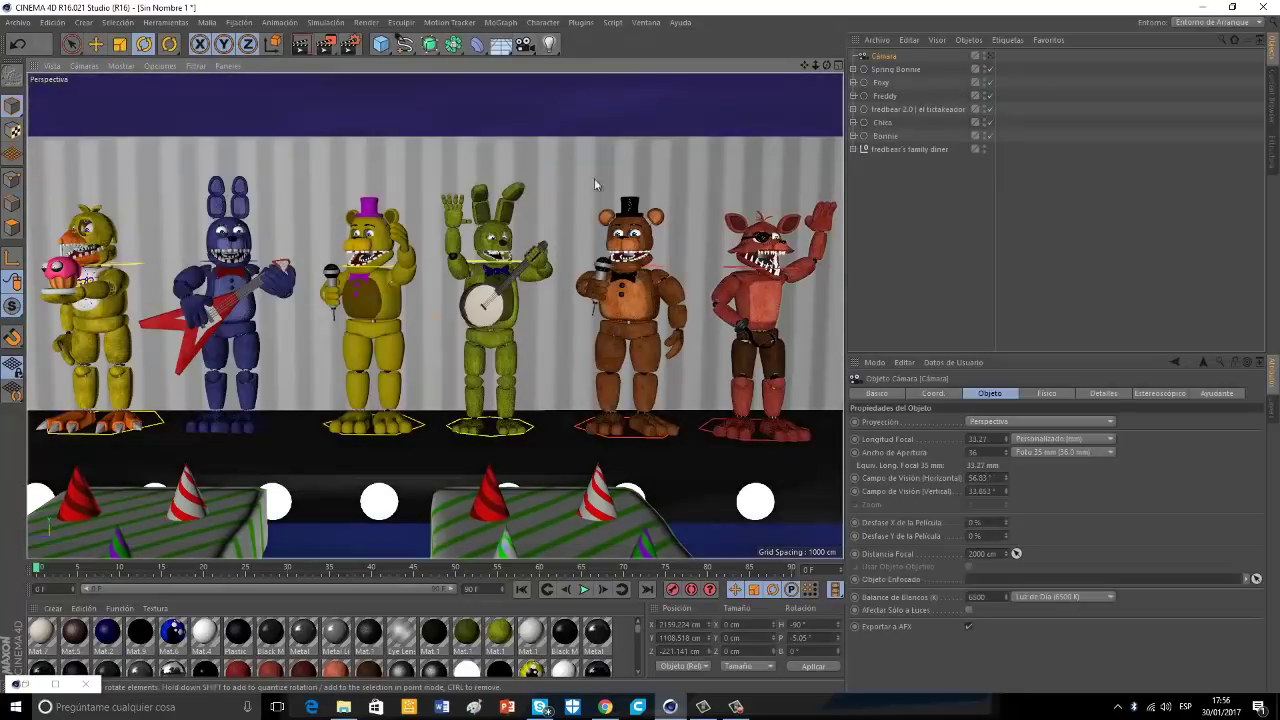
# Add an omni light and move it over the stage to about X 6263 cm and Y 1263 cm.
pyautogui.click(549, 44)
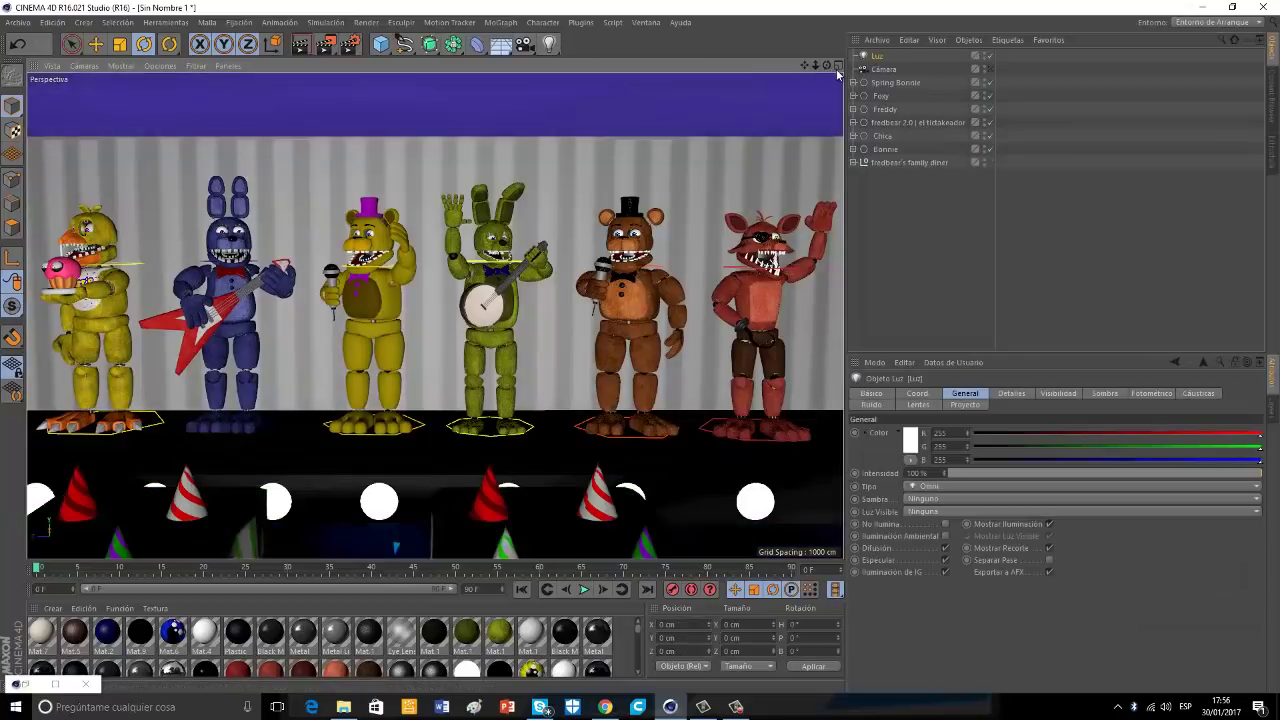
pyautogui.middleClick(501, 133)
pyautogui.click(96, 44)
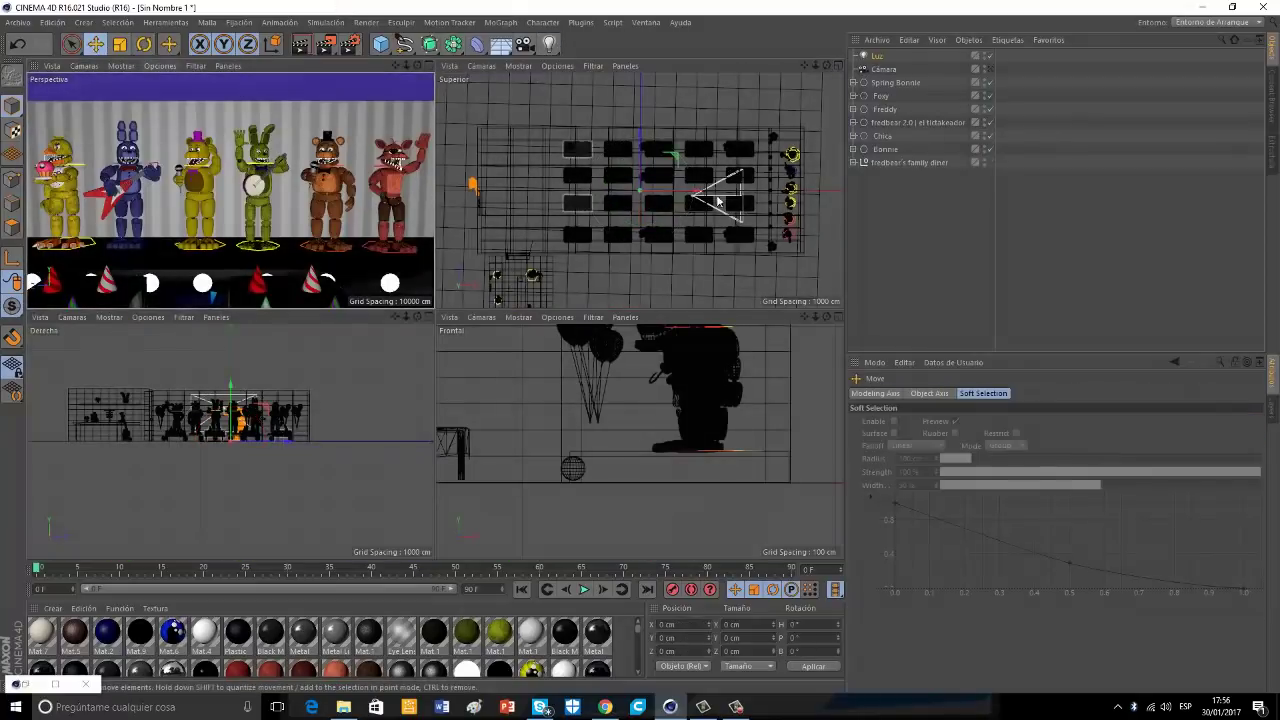
pyautogui.moveTo(698, 191); pyautogui.dragTo(850, 215)
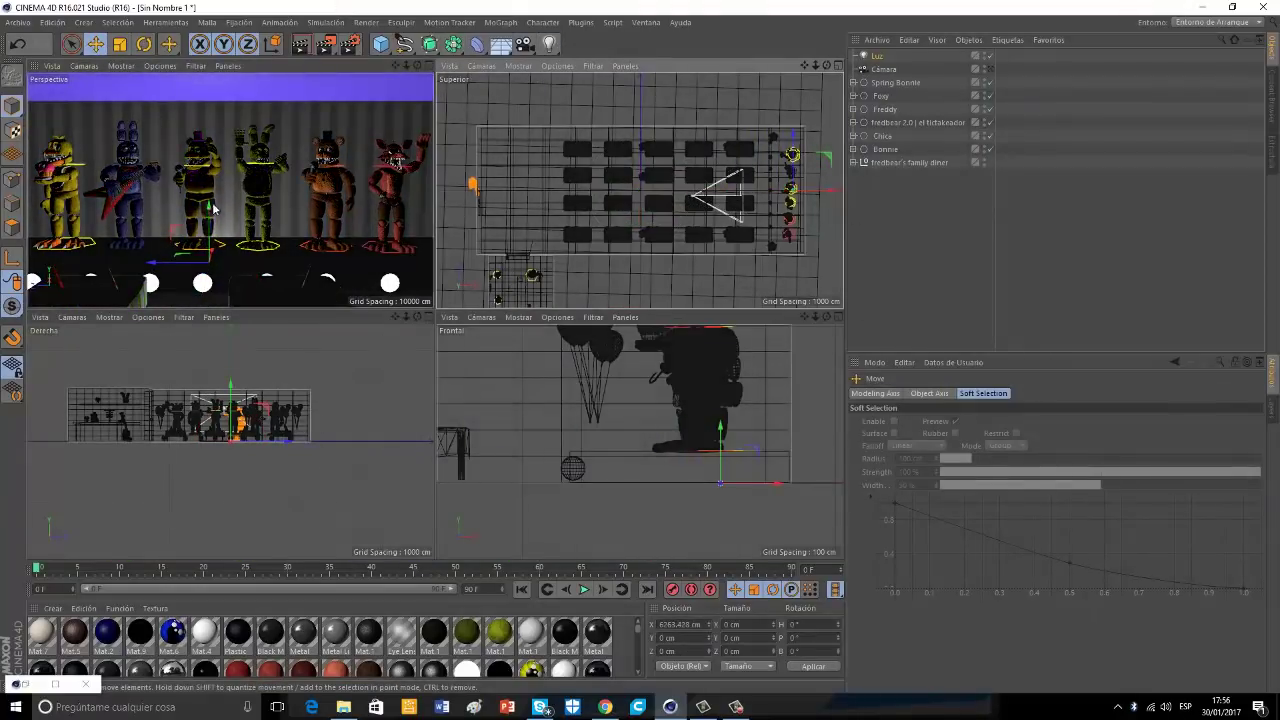
pyautogui.moveTo(208, 208); pyautogui.dragTo(214, 92)
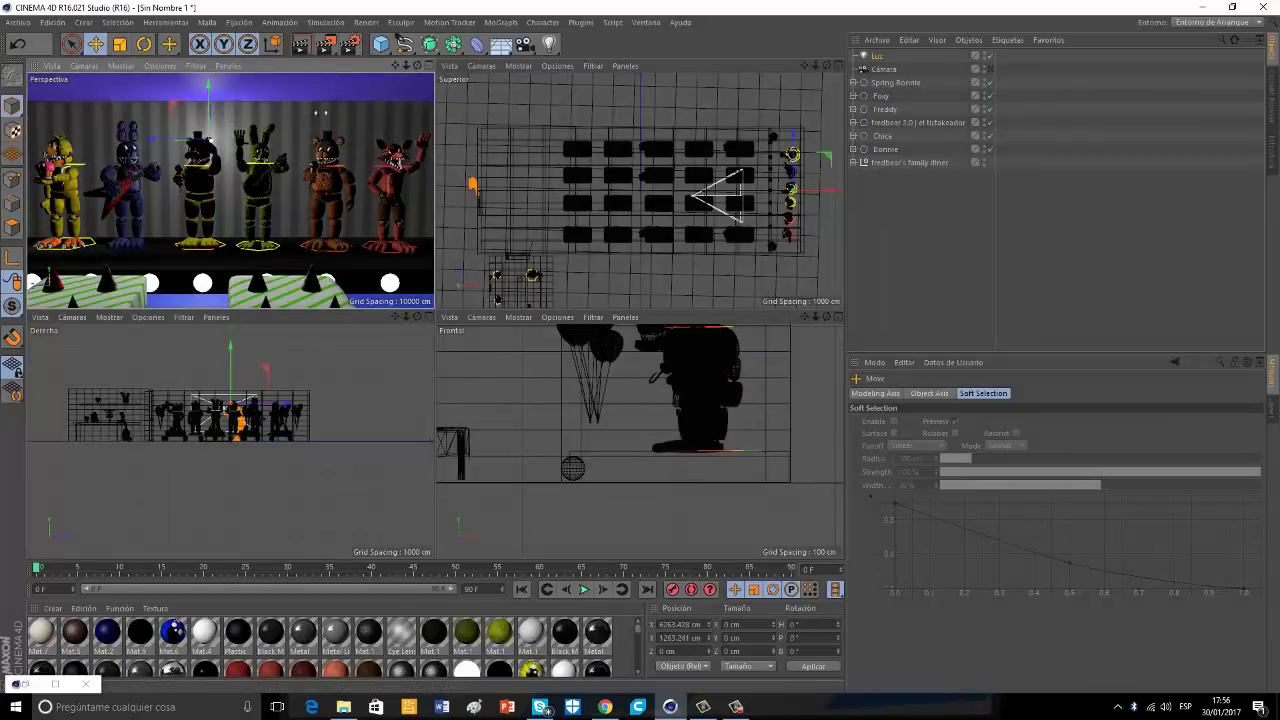
# Move the light to about X 4711 cm, Z 1797 cm and make it a spotlight (Foco) with soft shadow maps.
pyautogui.moveTo(831, 191); pyautogui.dragTo(791, 191)
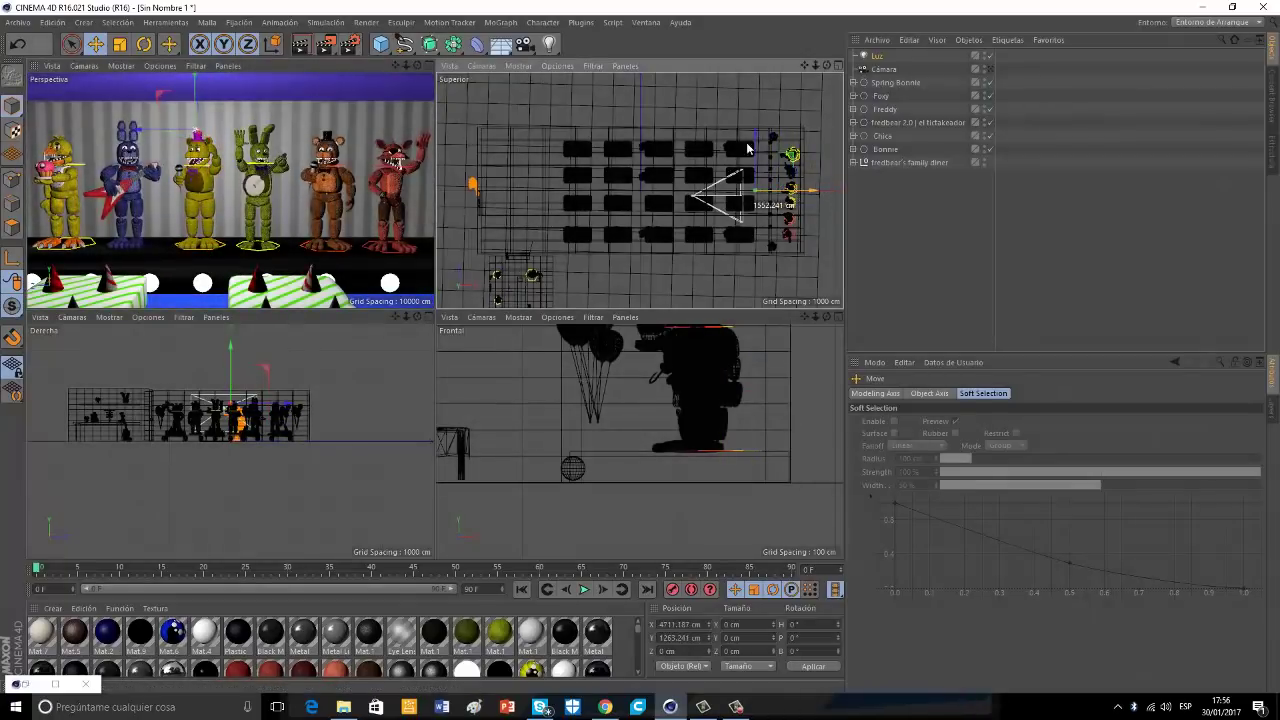
pyautogui.moveTo(757, 136); pyautogui.dragTo(762, 93)
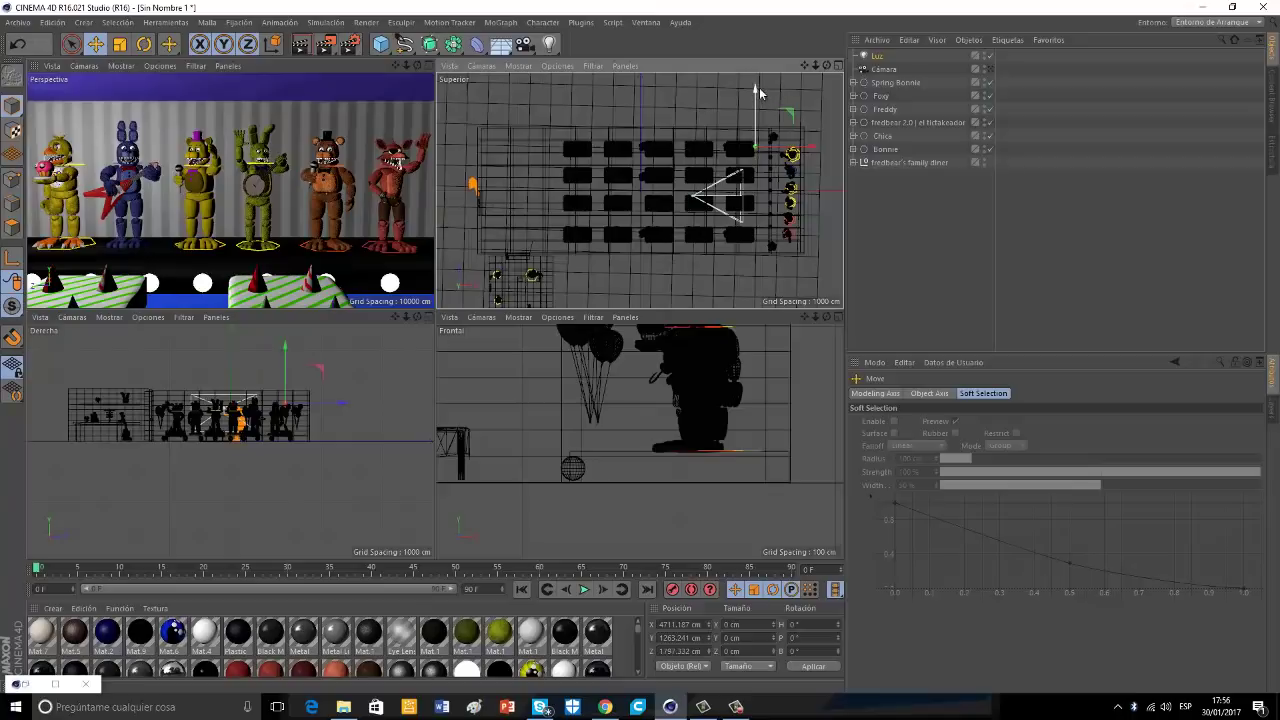
pyautogui.click(877, 56)
pyautogui.click(928, 498)
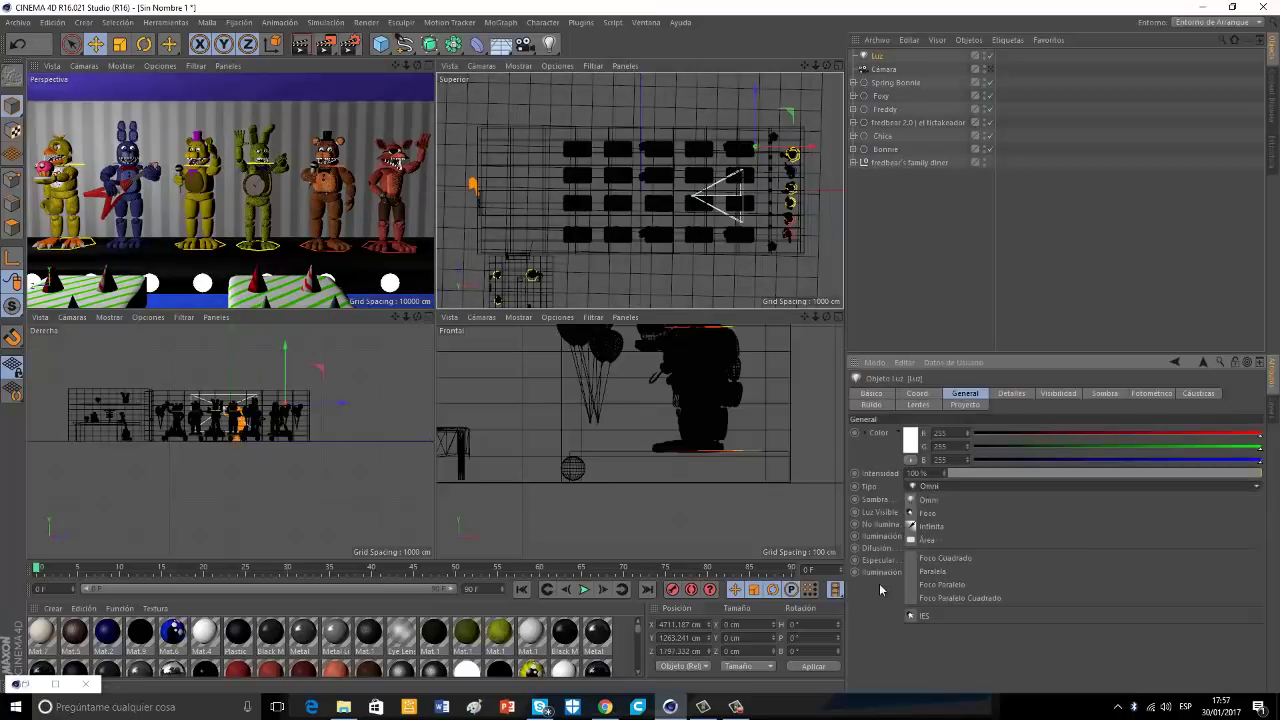
pyautogui.click(949, 526)
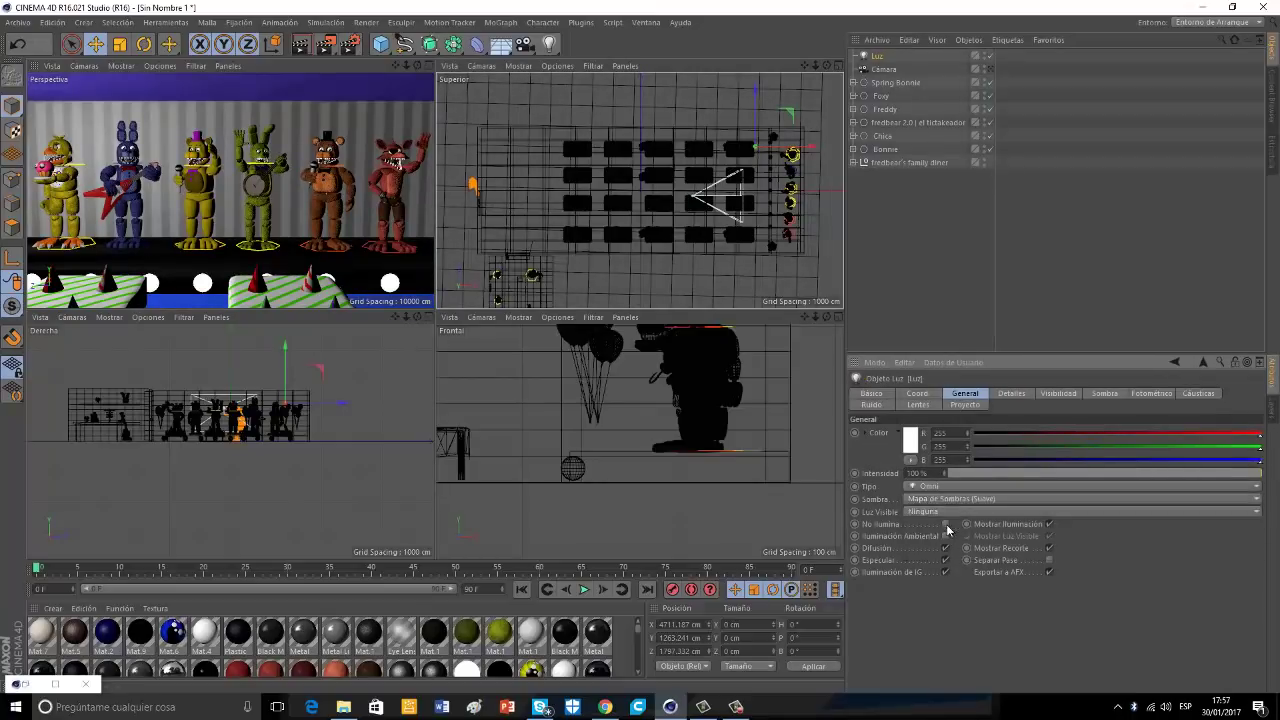
# Rotate the spotlight toward the stage to a heading of about -101° and widen its cone.
pyautogui.press('r')
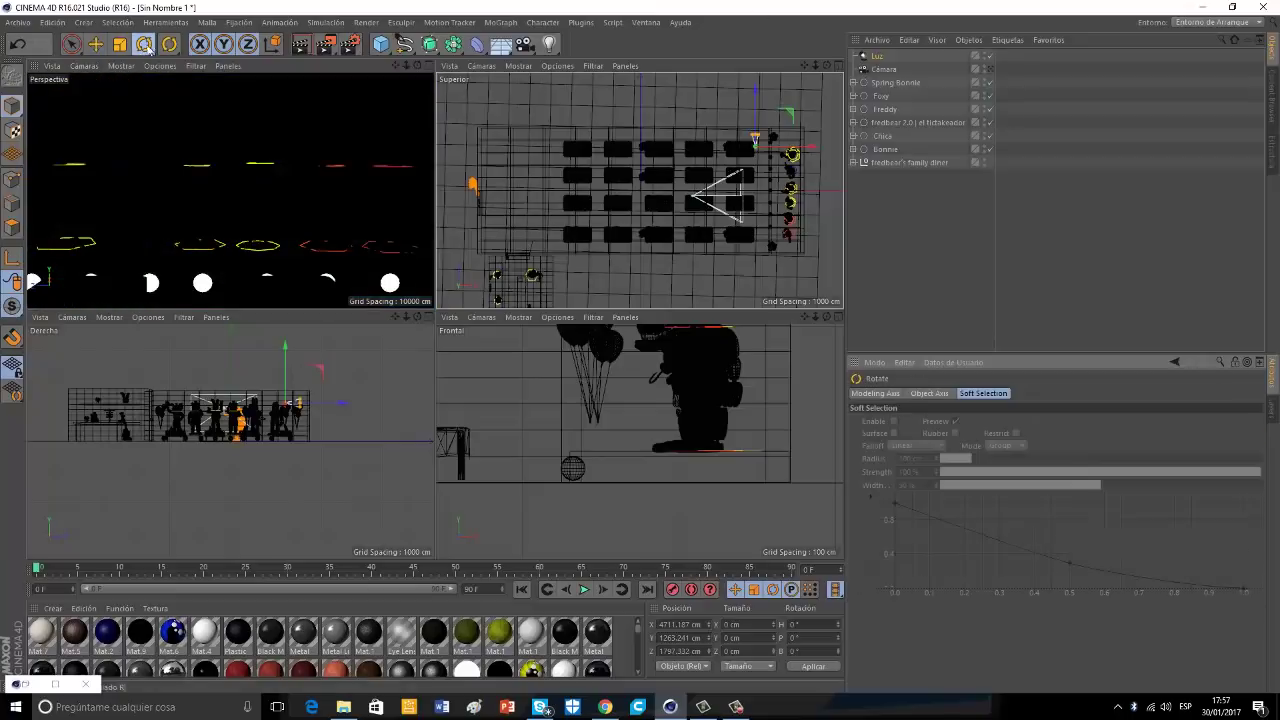
pyautogui.moveTo(772, 114); pyautogui.dragTo(766, 149)
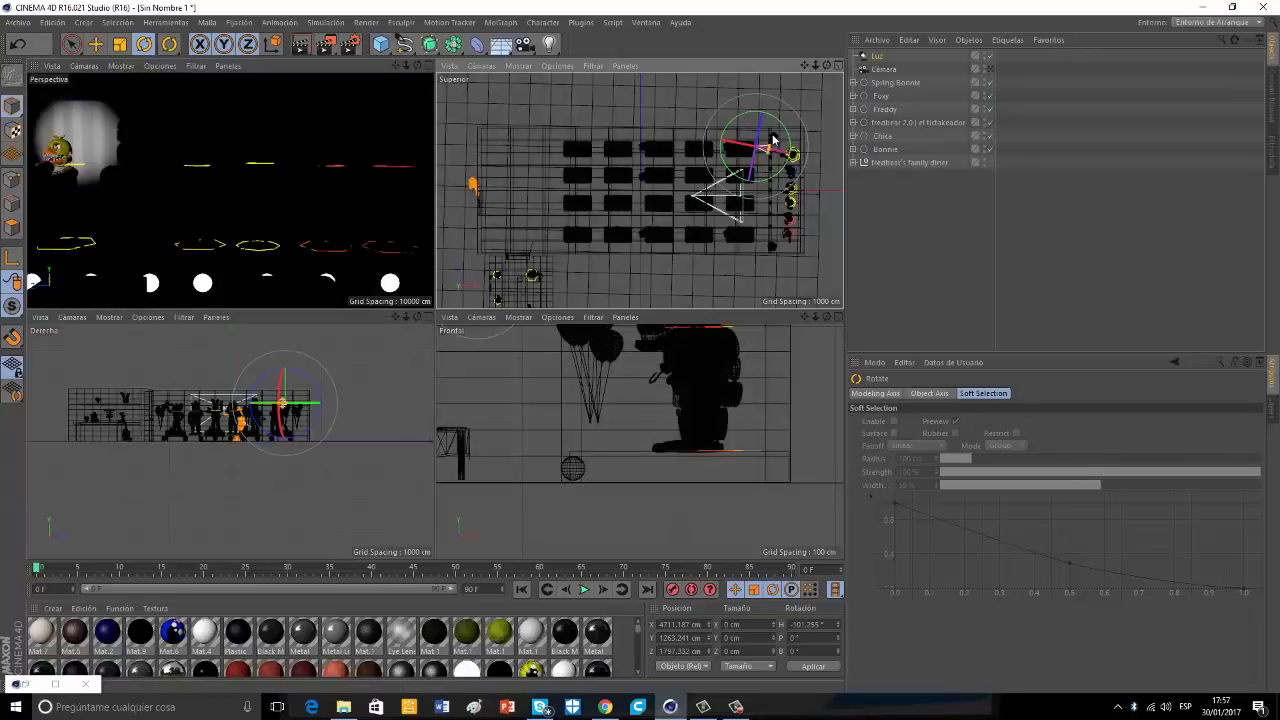
pyautogui.moveTo(787, 148); pyautogui.dragTo(801, 120)
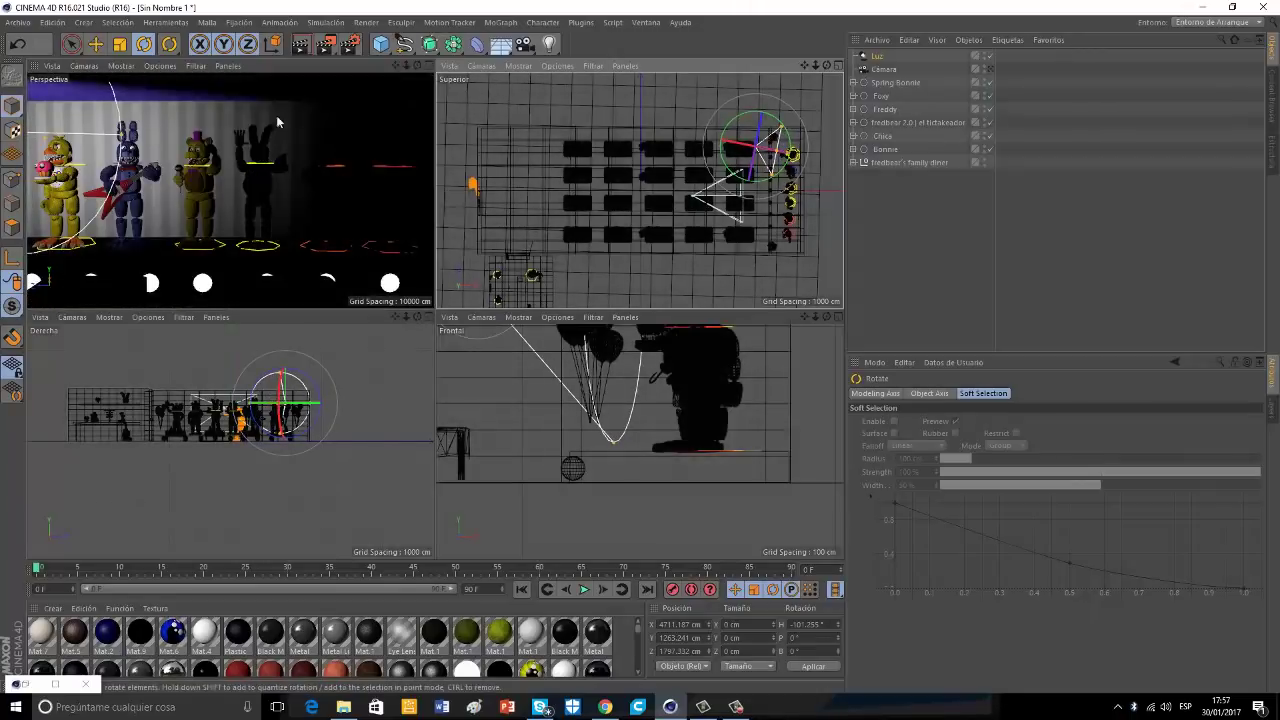
# Set the spotlight's color to pale yellow, about RGB 244, 240, 121.
pyautogui.click(878, 60)
pyautogui.click(912, 446)
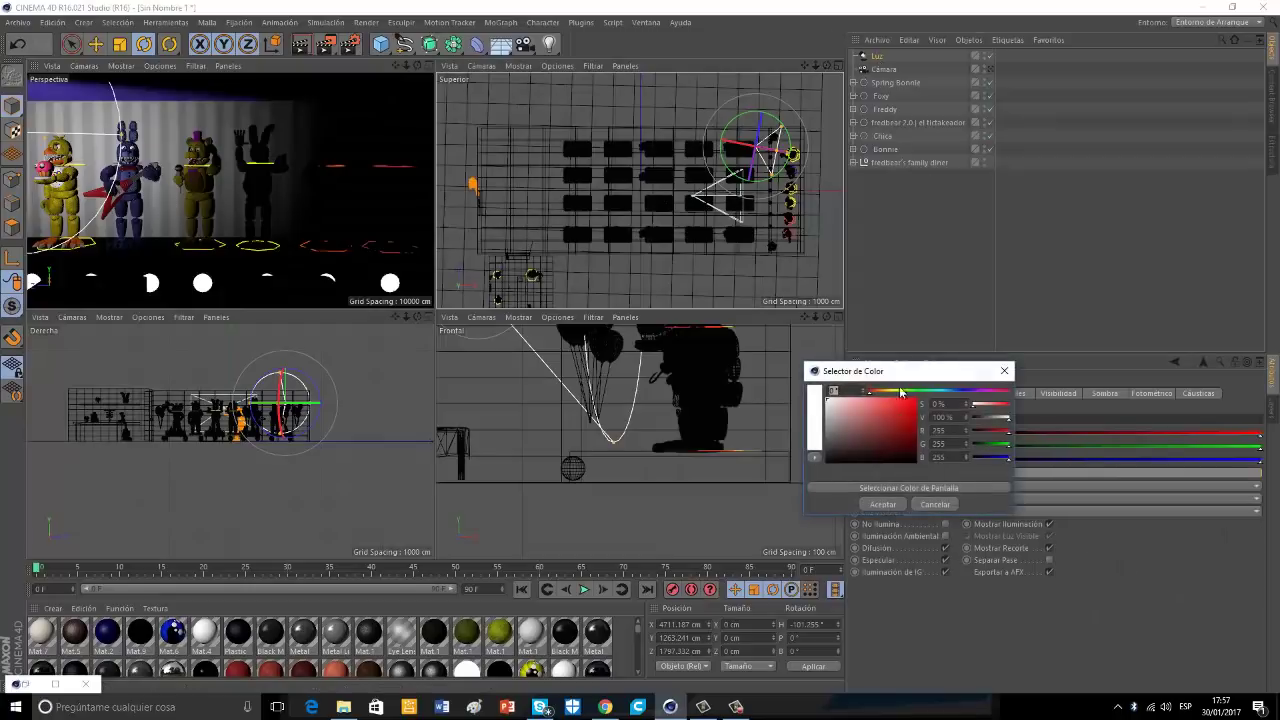
pyautogui.click(893, 393)
pyautogui.click(903, 406)
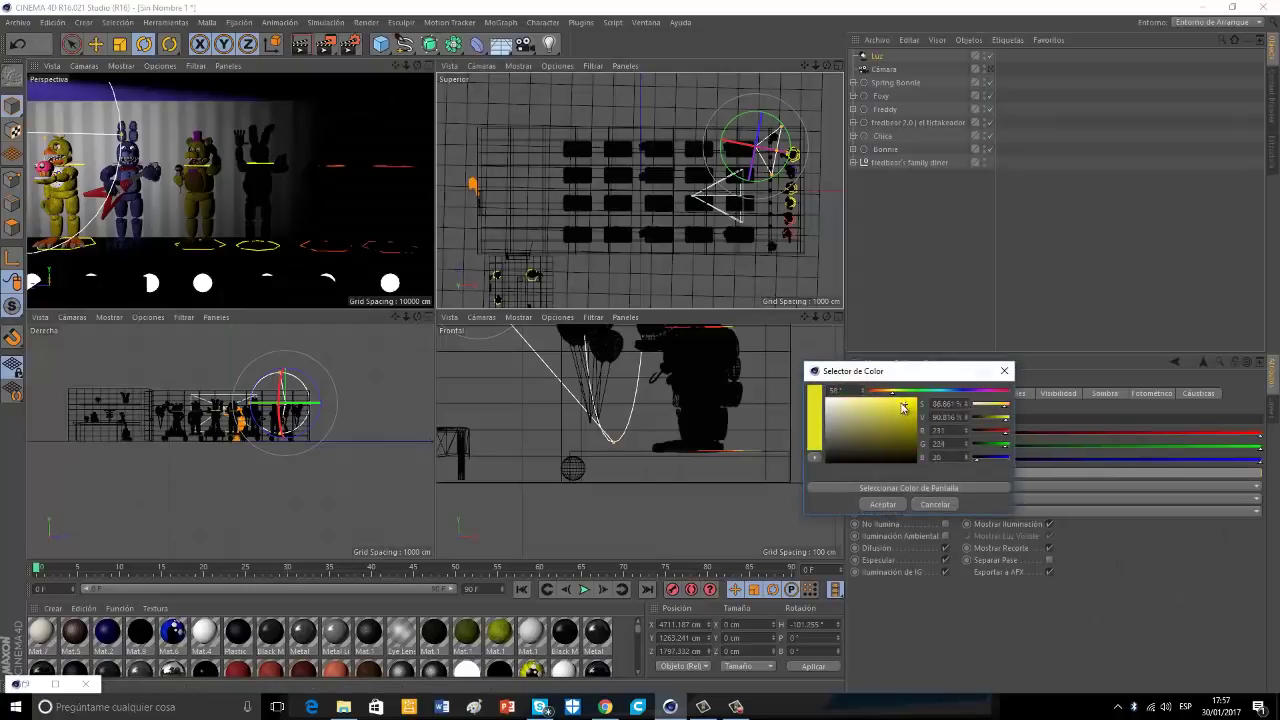
pyautogui.click(882, 504)
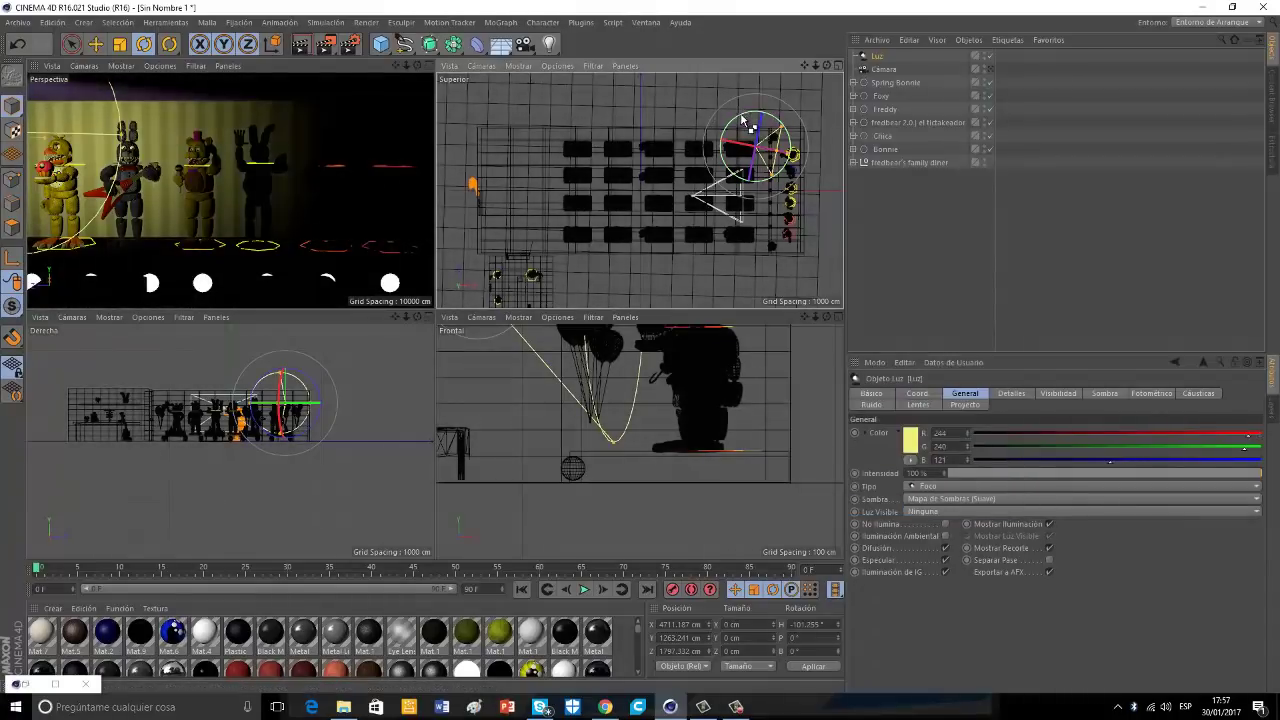
# Duplicate the yellow spotlight and place the copy at about X 4575 cm, Z 735 cm with a heading of about -82.7°.
pyautogui.moveTo(750, 117); pyautogui.dragTo(739, 126)
pyautogui.hotkey('ctrl', 'c')
pyautogui.hotkey('ctrl', 'v')
pyautogui.click(96, 44)
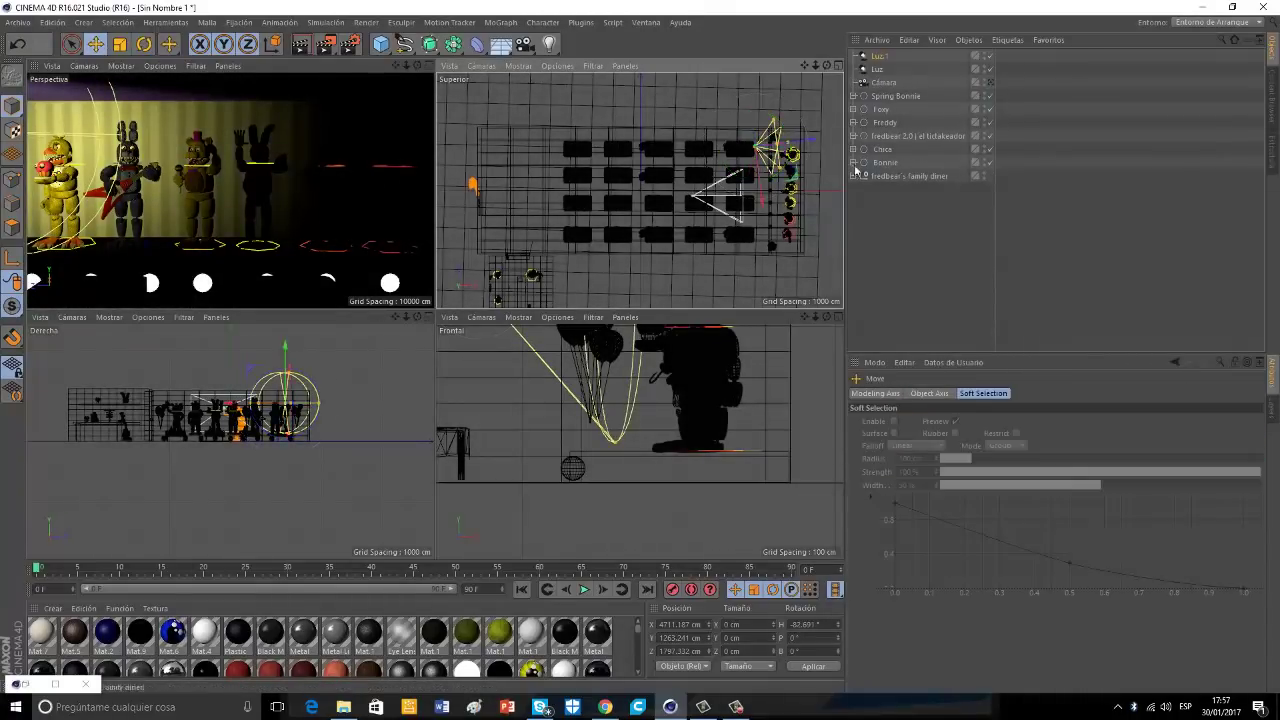
pyautogui.moveTo(800, 187); pyautogui.dragTo(796, 211)
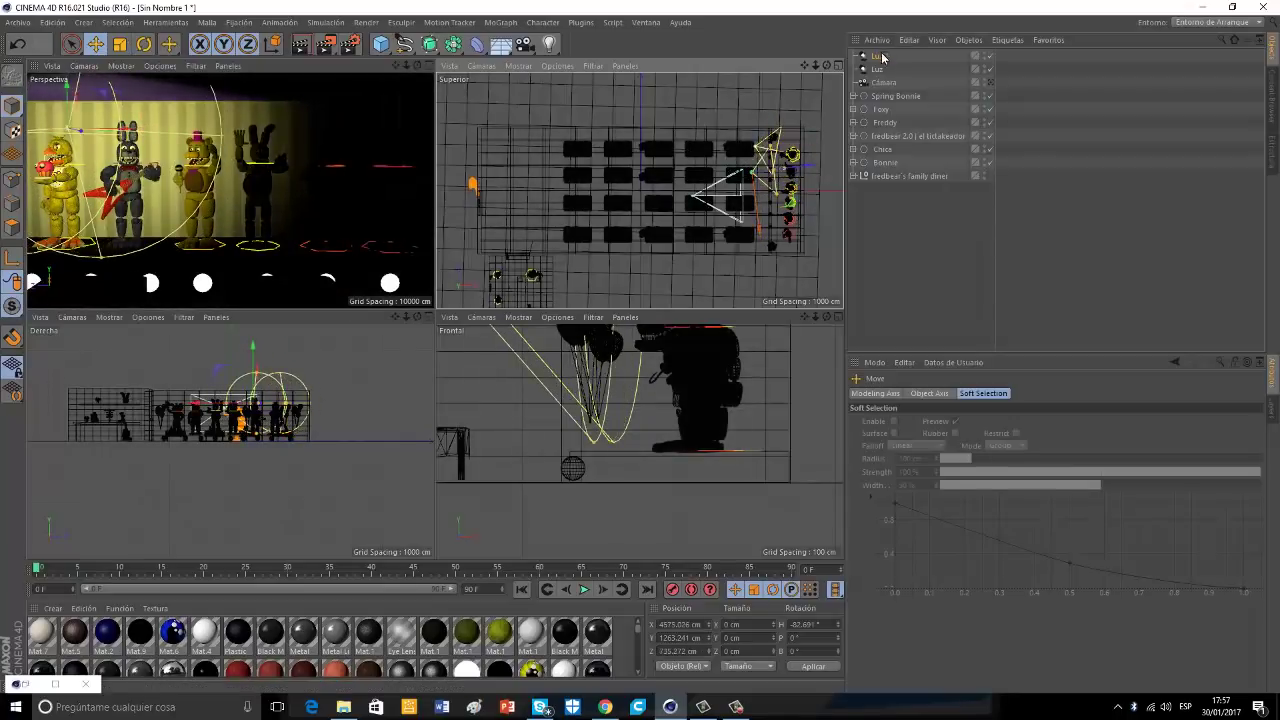
# Change the color of the copied spotlight in front of Bonnie to blue, about RGB 121, 123, 244.
pyautogui.click(881, 57)
pyautogui.click(911, 437)
pyautogui.moveTo(950, 391); pyautogui.dragTo(959, 392)
pyautogui.click(883, 500)
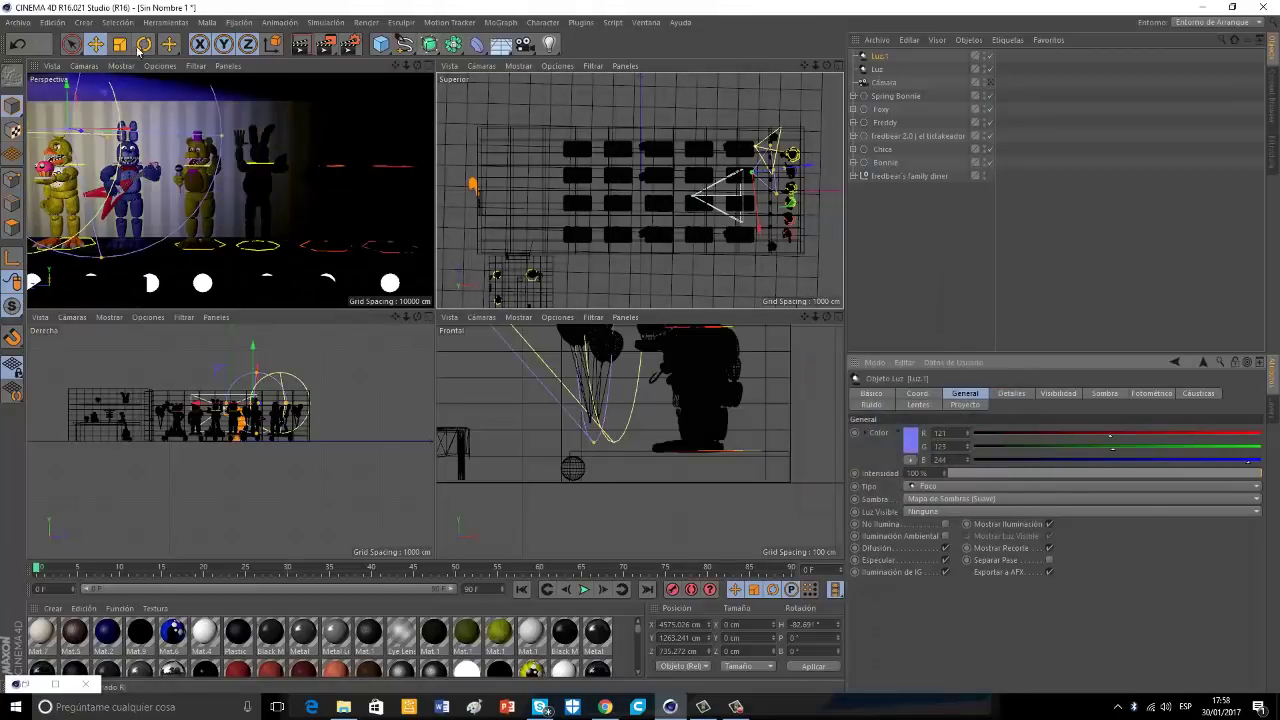
# Duplicate the blue spotlight to about X 4711 cm, Z -109 cm and color the copy yellow, RGB 255, 227, 74.
pyautogui.moveTo(800, 205)
pyautogui.mouseDown()
pyautogui.moveTo(800, 234)
pyautogui.moveTo(796, 223)
pyautogui.mouseUp()
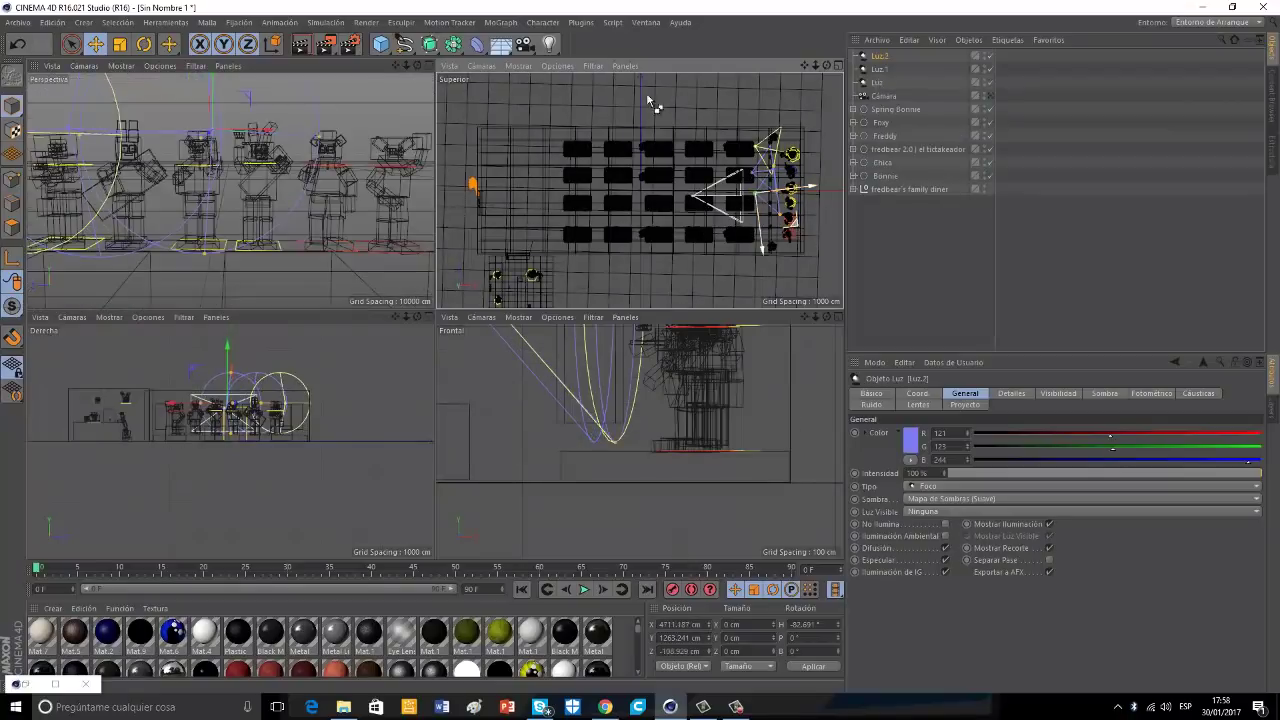
pyautogui.click(911, 440)
pyautogui.moveTo(900, 387); pyautogui.dragTo(890, 388)
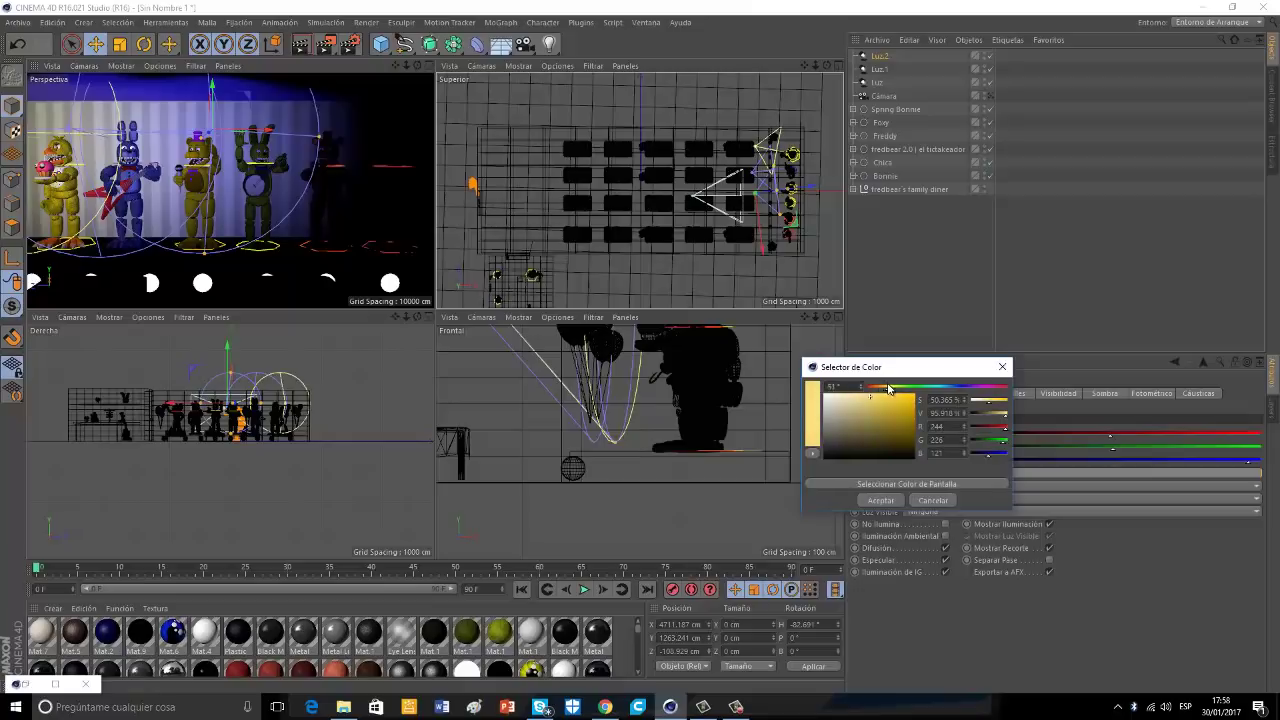
pyautogui.click(879, 501)
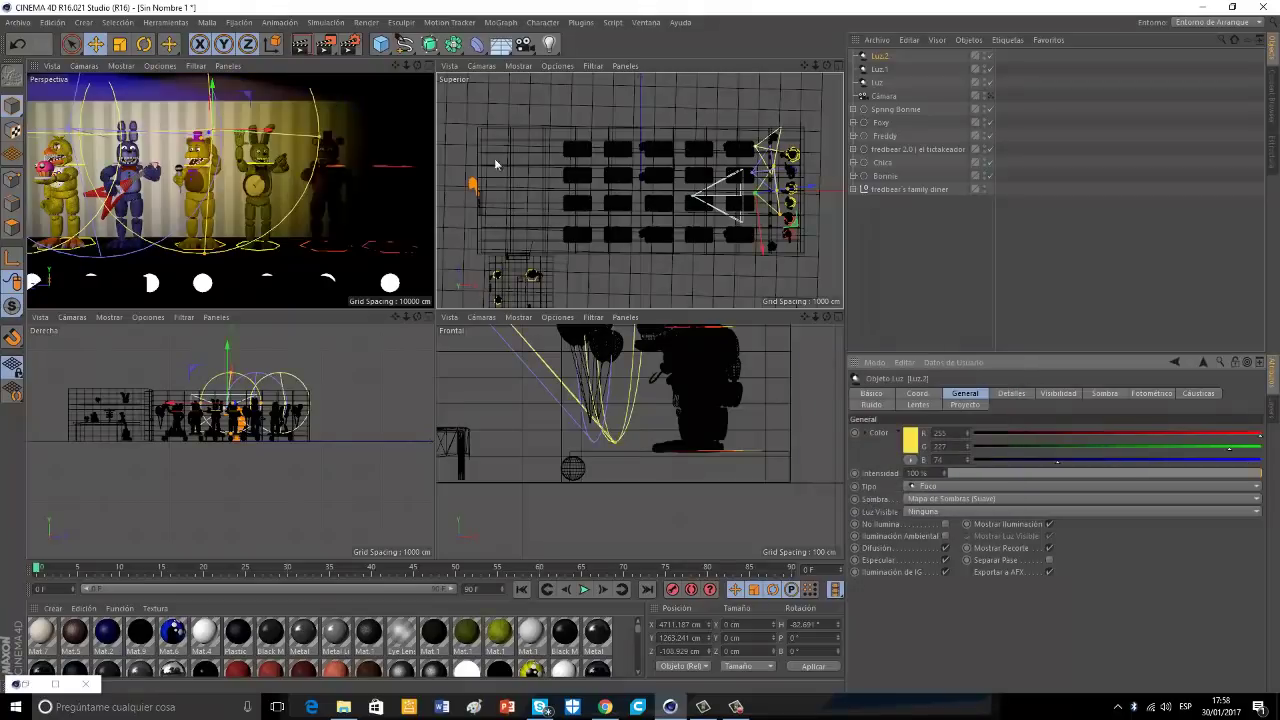
# Duplicate the center yellow spotlight and place the copy at about X 4820 cm, Z -653 cm with a heading of about -85.7°.
pyautogui.press('r')
pyautogui.moveTo(733, 219); pyautogui.dragTo(801, 243)
pyautogui.click(95, 45)
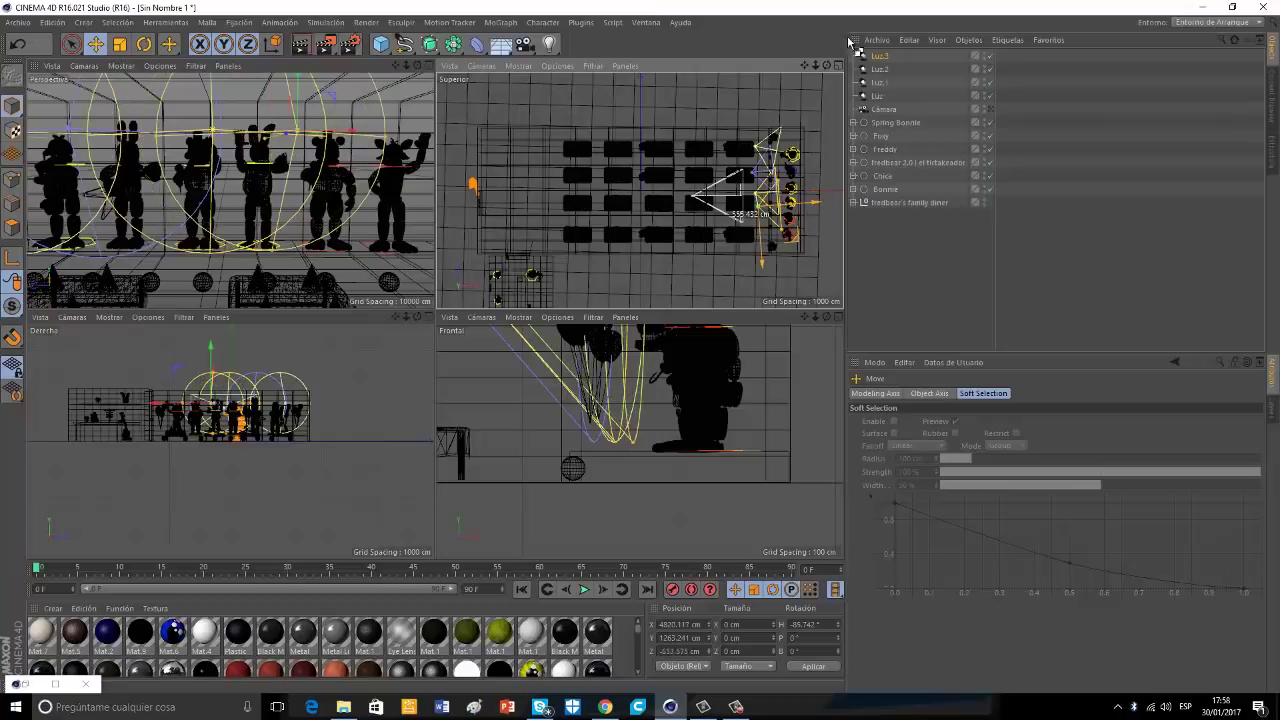
# Set the newest spotlight's color to light yellow-green, RGB 212, 255, 113.
pyautogui.click(879, 57)
pyautogui.click(911, 439)
pyautogui.click(912, 438)
pyautogui.moveTo(910, 386); pyautogui.dragTo(900, 385)
pyautogui.click(870, 500)
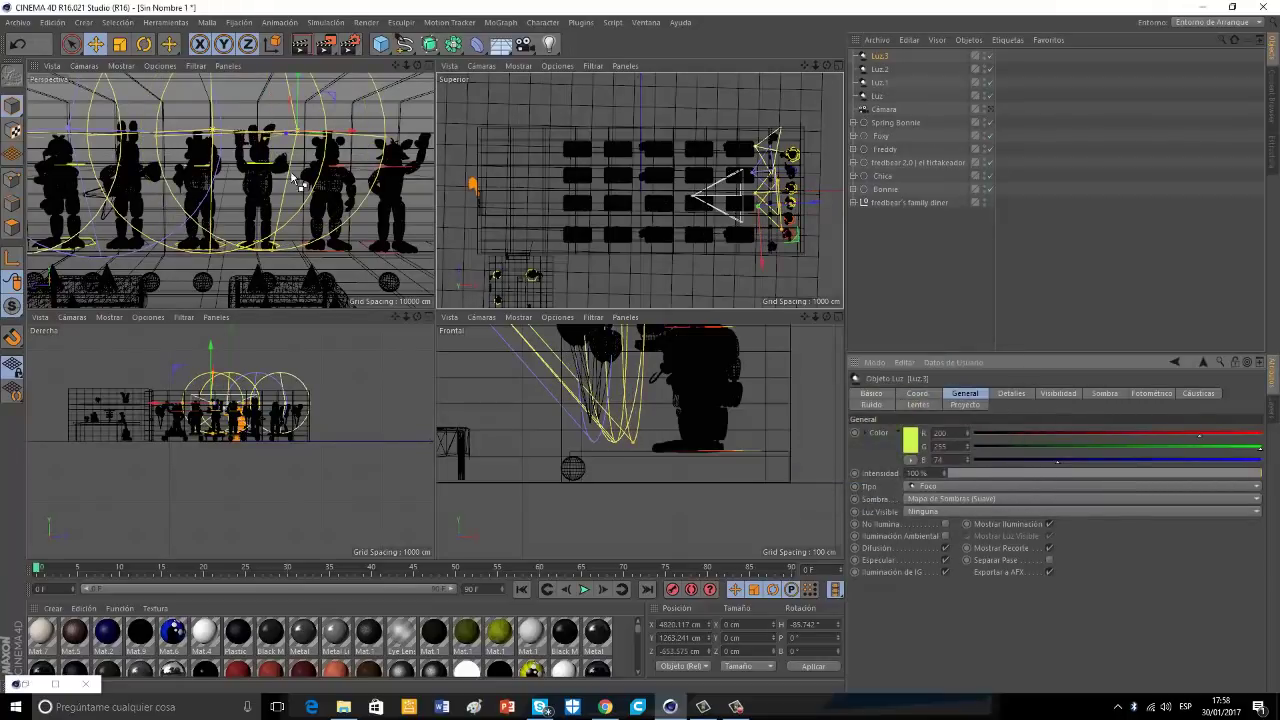
pyautogui.click(912, 440)
pyautogui.click(886, 499)
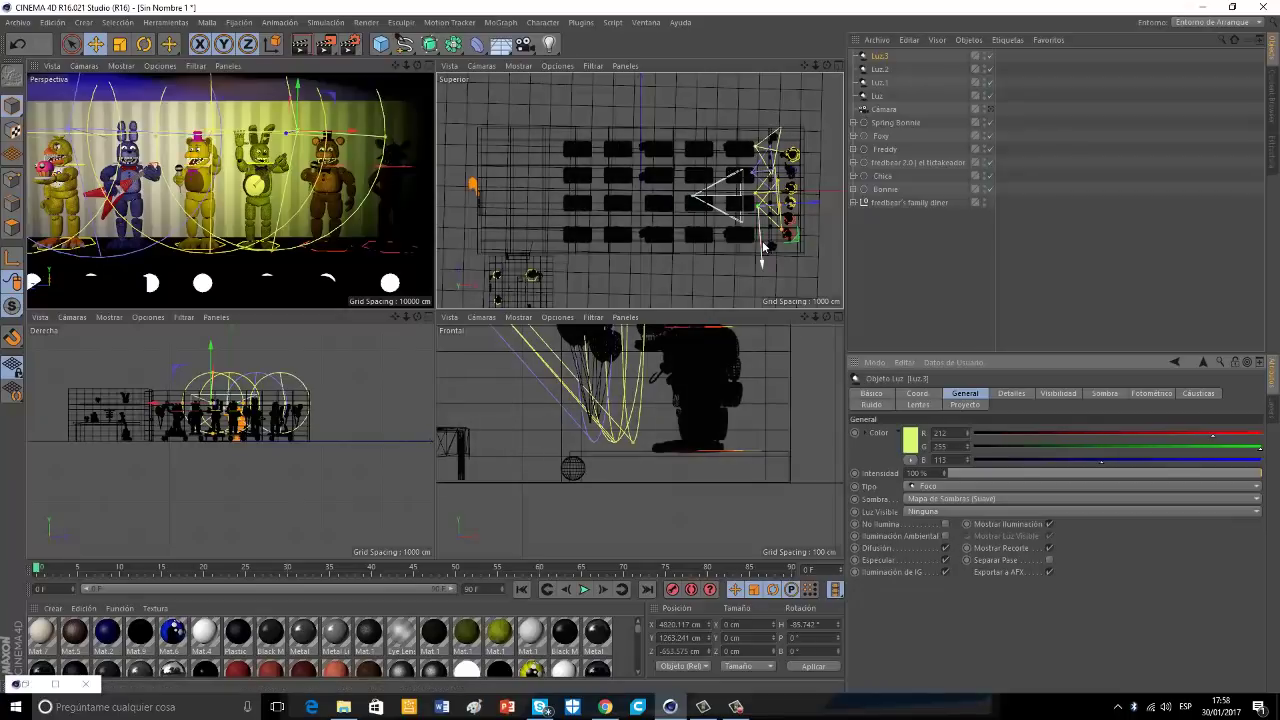
# Duplicate the yellow-green spotlight to about Z -1091 cm for Freddy and color the copy brown, about RGB 135, 112, 81.
pyautogui.moveTo(762, 263); pyautogui.dragTo(763, 274)
pyautogui.click(909, 443)
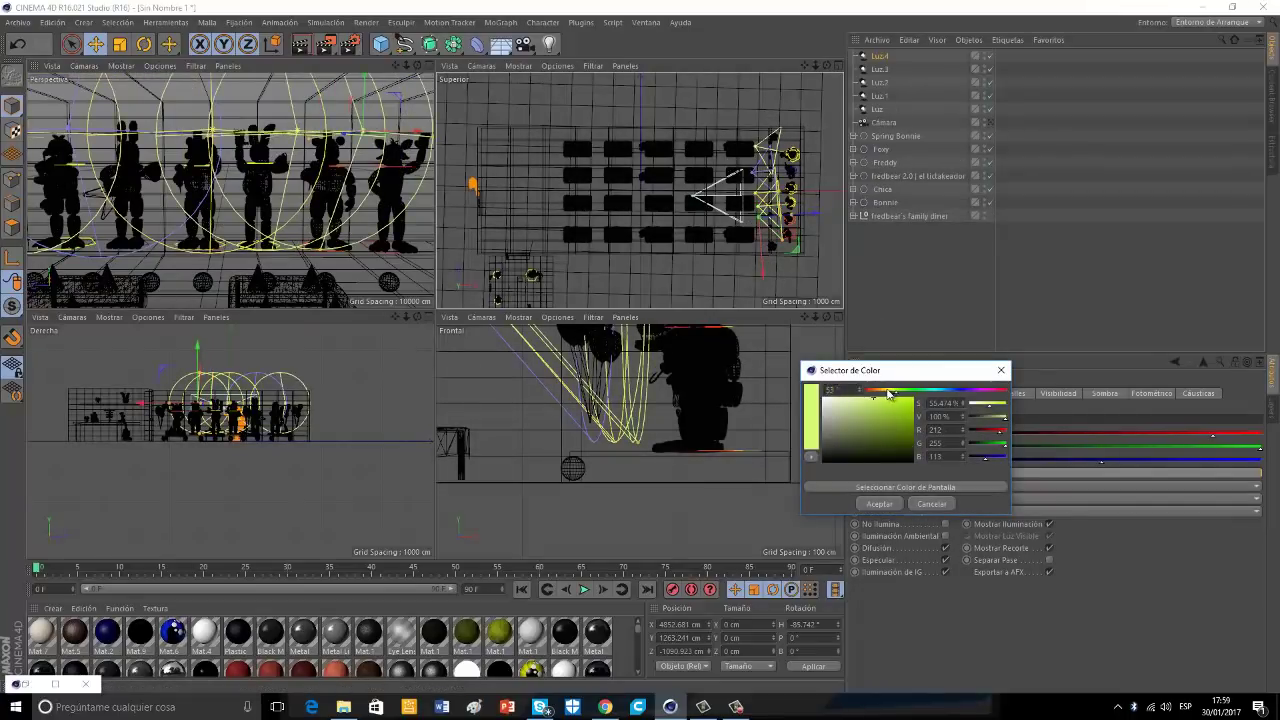
pyautogui.moveTo(888, 394); pyautogui.dragTo(862, 432)
pyautogui.click(878, 504)
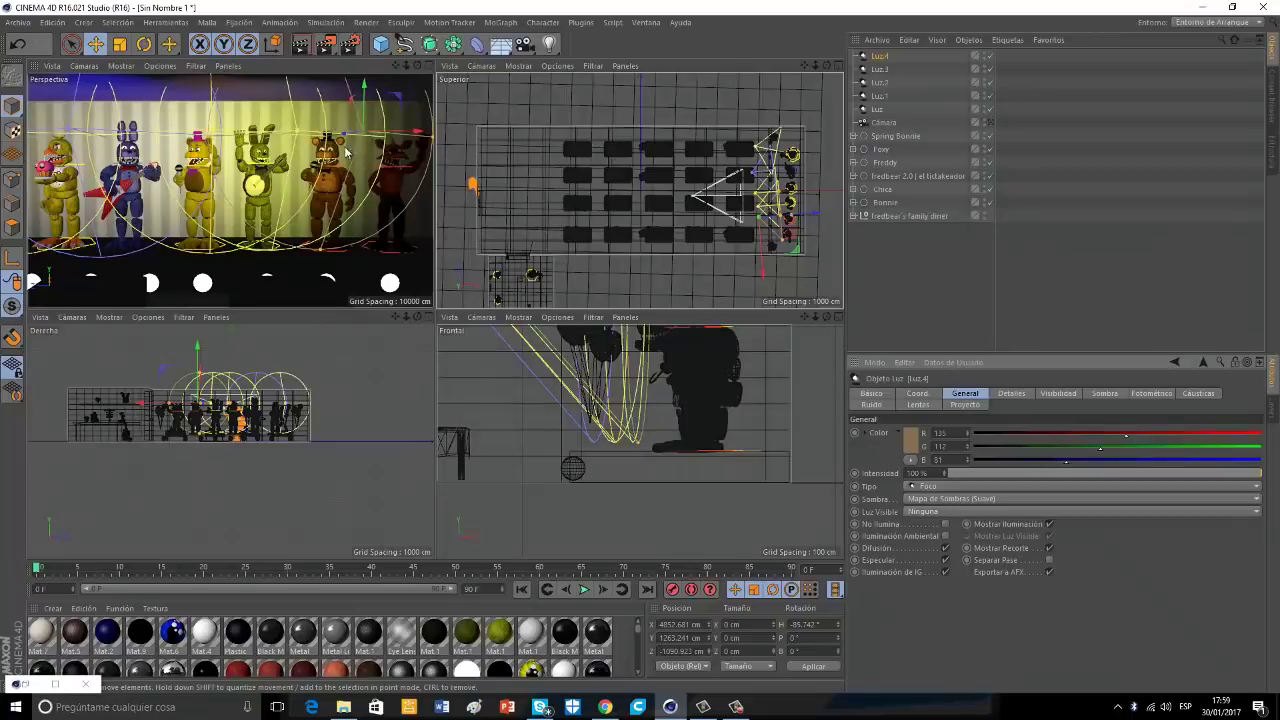
# Duplicate the brown spotlight to about X 4919 cm, Z -1985 cm for Foxy and color the copy light red, RGB 255, 117, 117.
pyautogui.keyDown('ctrl'); pyautogui.moveTo(763, 274); pyautogui.dragTo(764, 296); pyautogui.keyUp('ctrl')
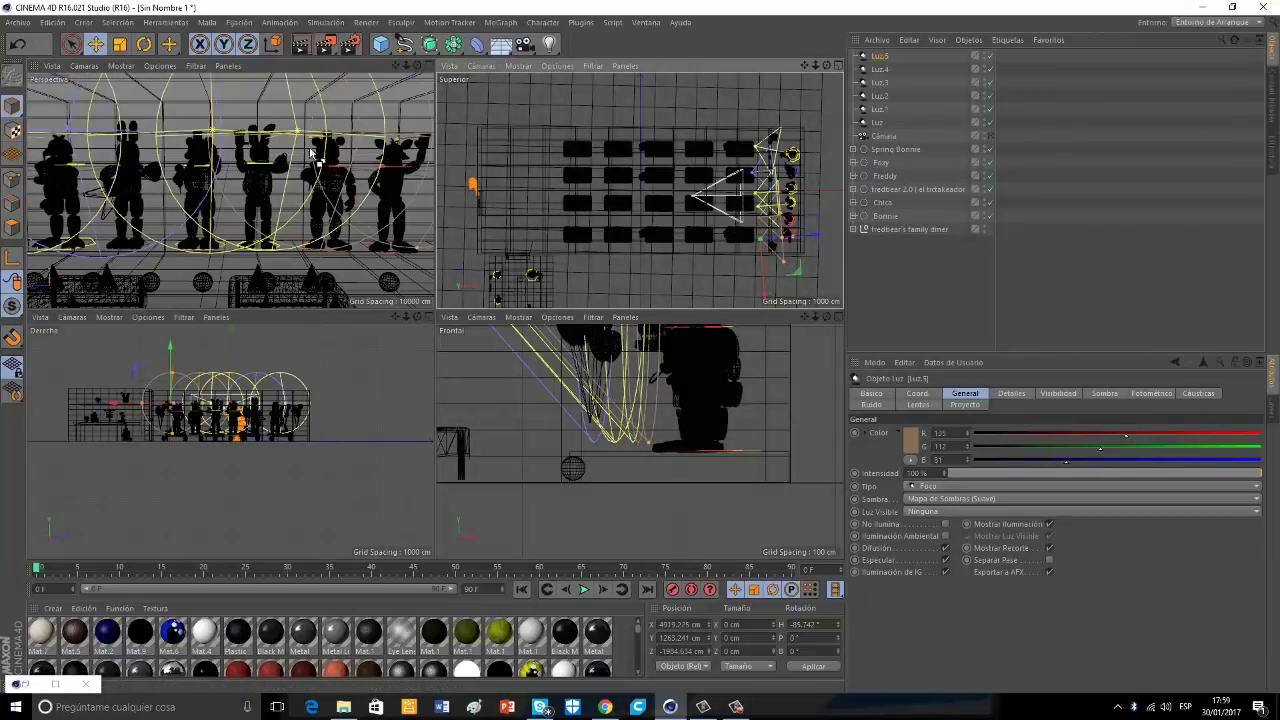
pyautogui.click(909, 438)
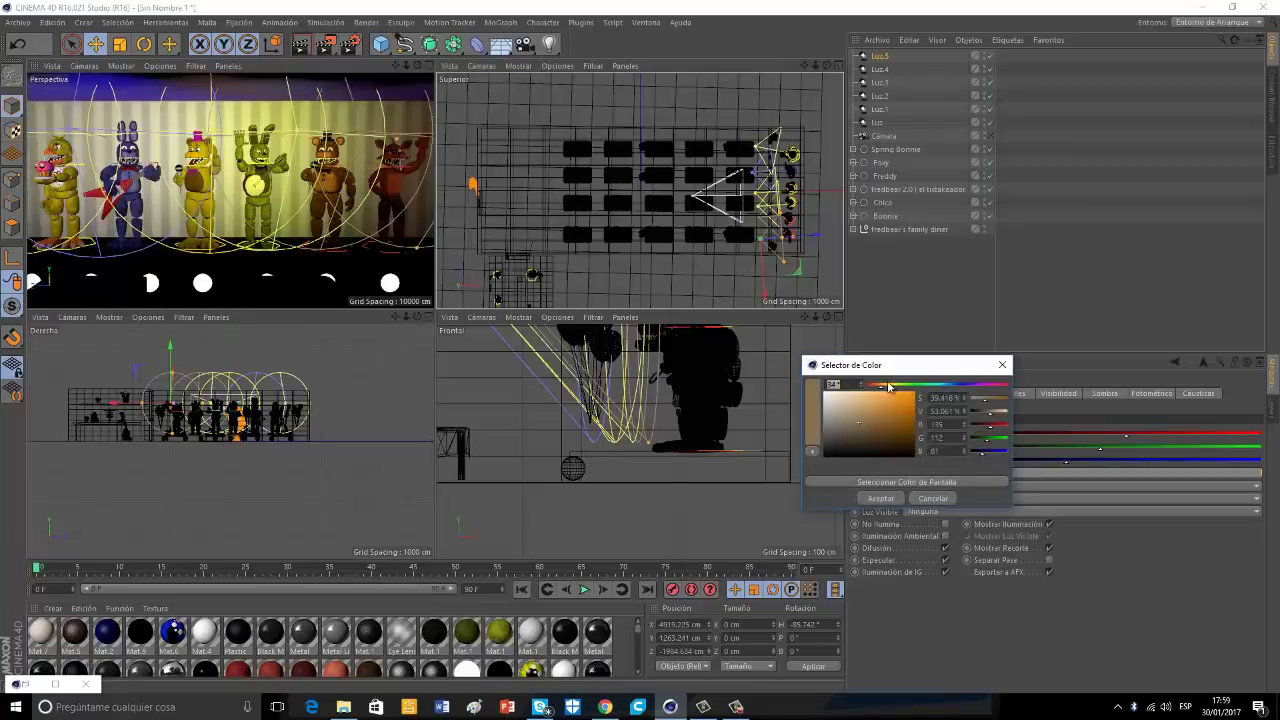
pyautogui.moveTo(882, 386); pyautogui.dragTo(893, 398)
pyautogui.click(872, 411)
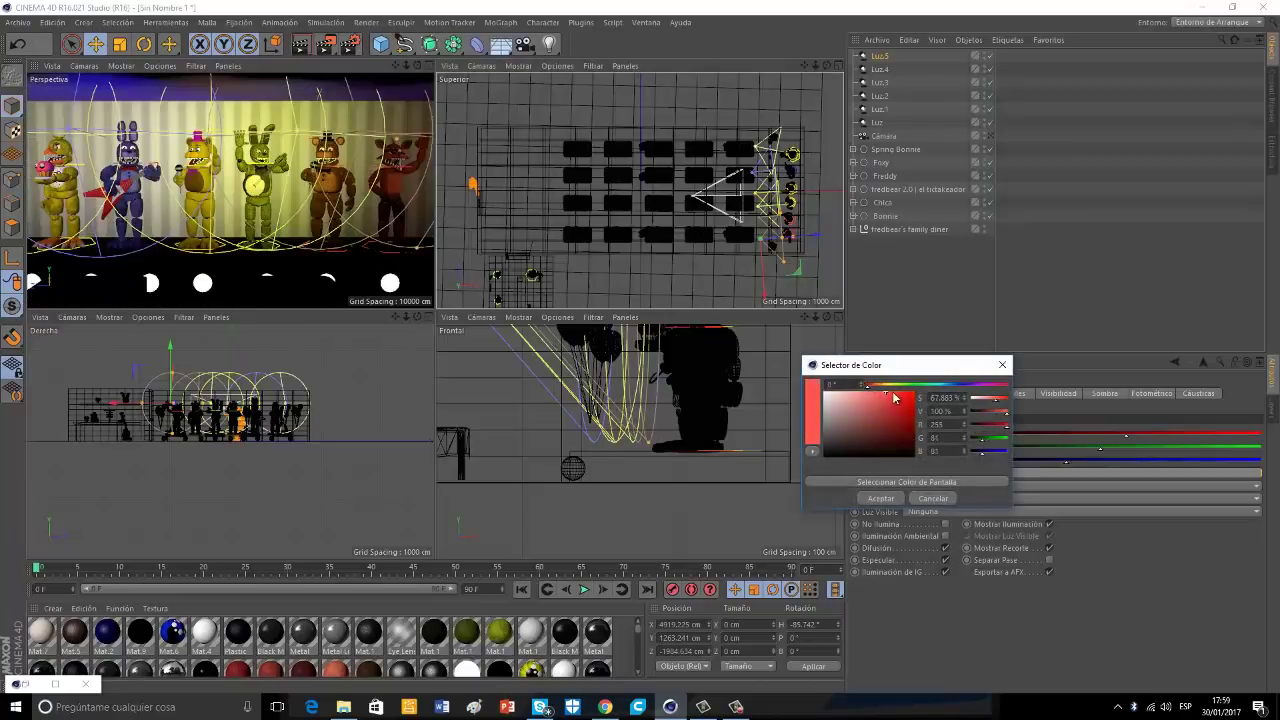
pyautogui.click(898, 499)
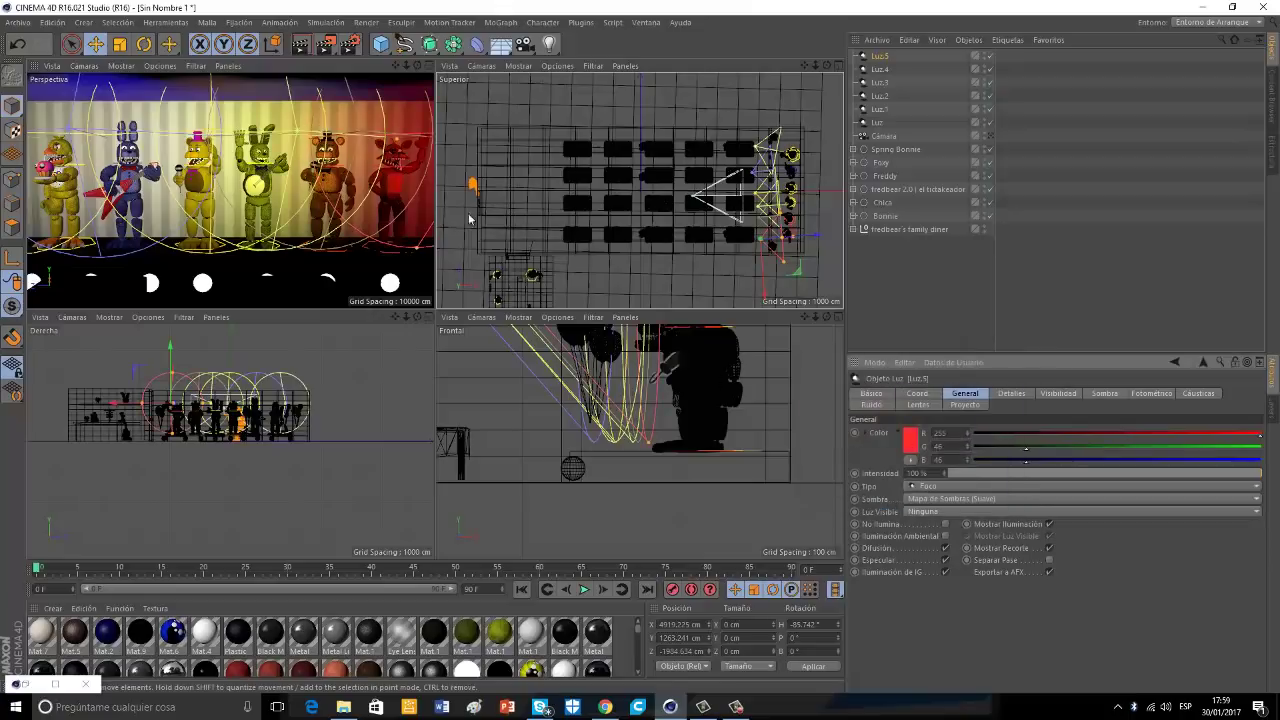
pyautogui.click(912, 438)
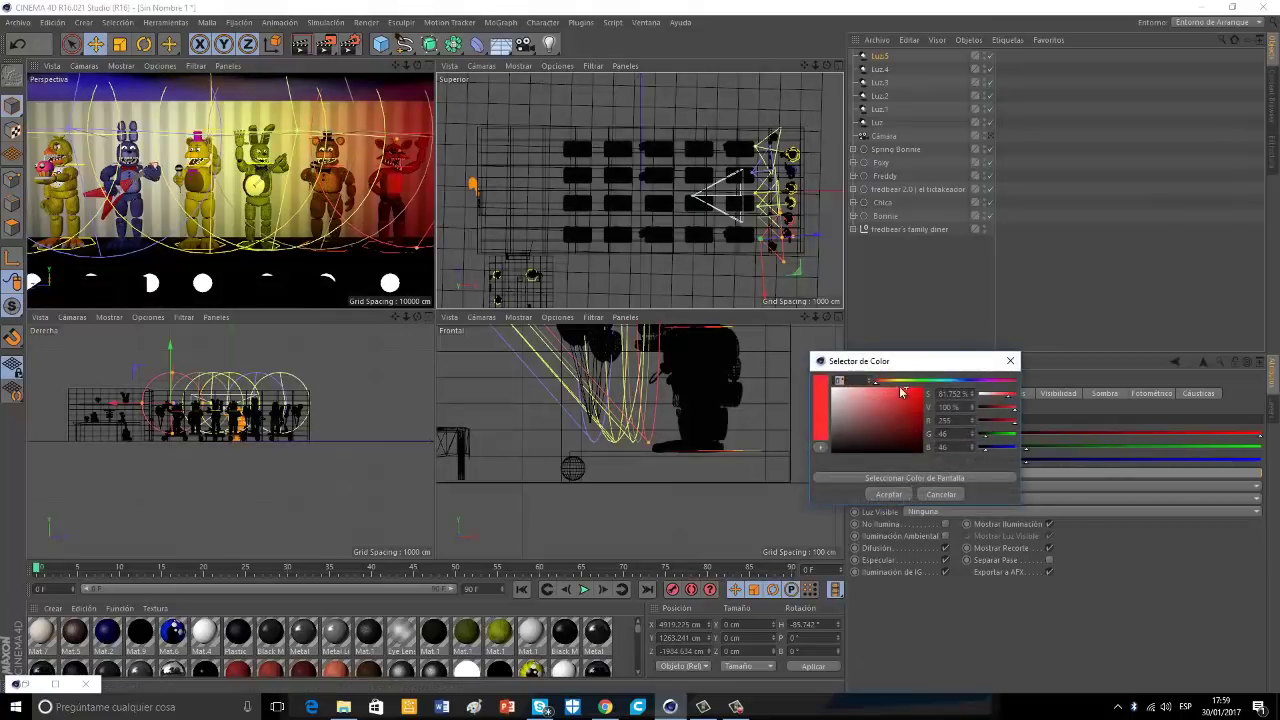
pyautogui.click(876, 492)
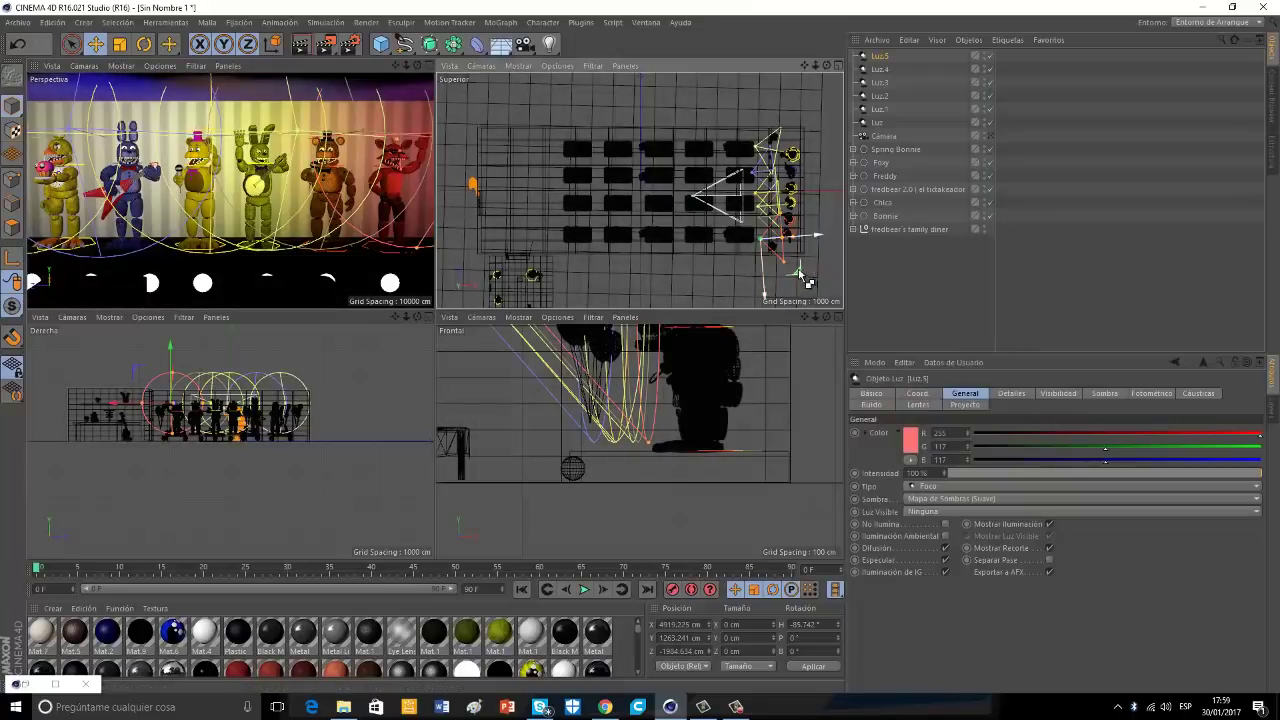
# Duplicate the red spotlight and move the copy back among the tables to about X 1447 cm, facing the stage center.
pyautogui.keyDown('ctrl'); pyautogui.moveTo(801, 273); pyautogui.dragTo(772, 228); pyautogui.keyUp('ctrl')
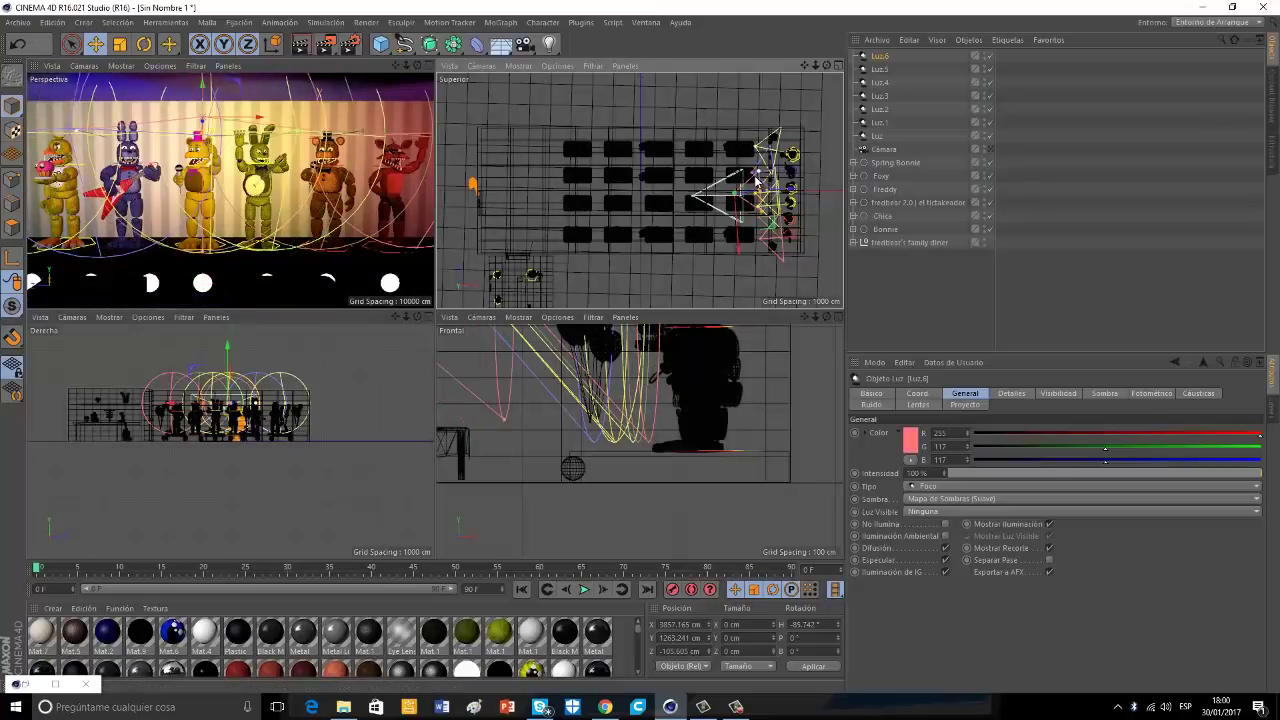
pyautogui.moveTo(755, 176); pyautogui.dragTo(716, 196)
# Change the rear spotlight's color to white, RGB 255, 255, 255, and widen its cone to cover the whole stage.
pyautogui.click(911, 442)
pyautogui.moveTo(853, 404); pyautogui.dragTo(847, 405)
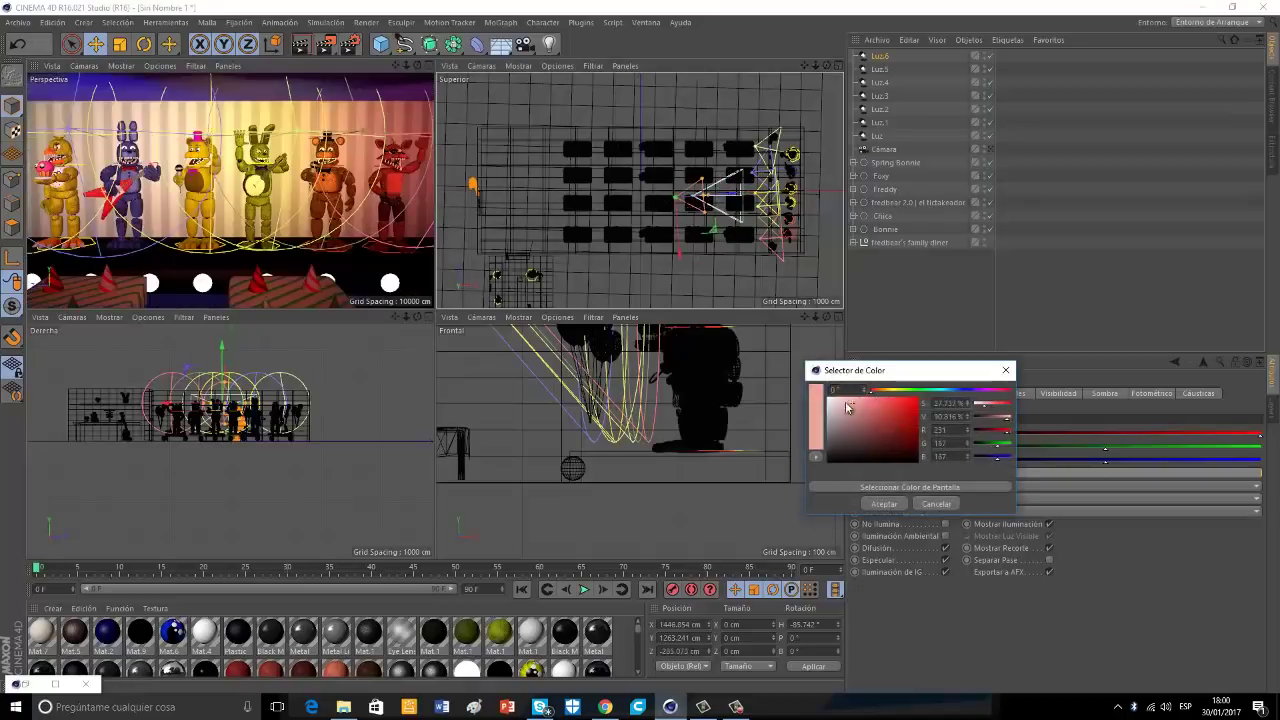
pyautogui.click(877, 507)
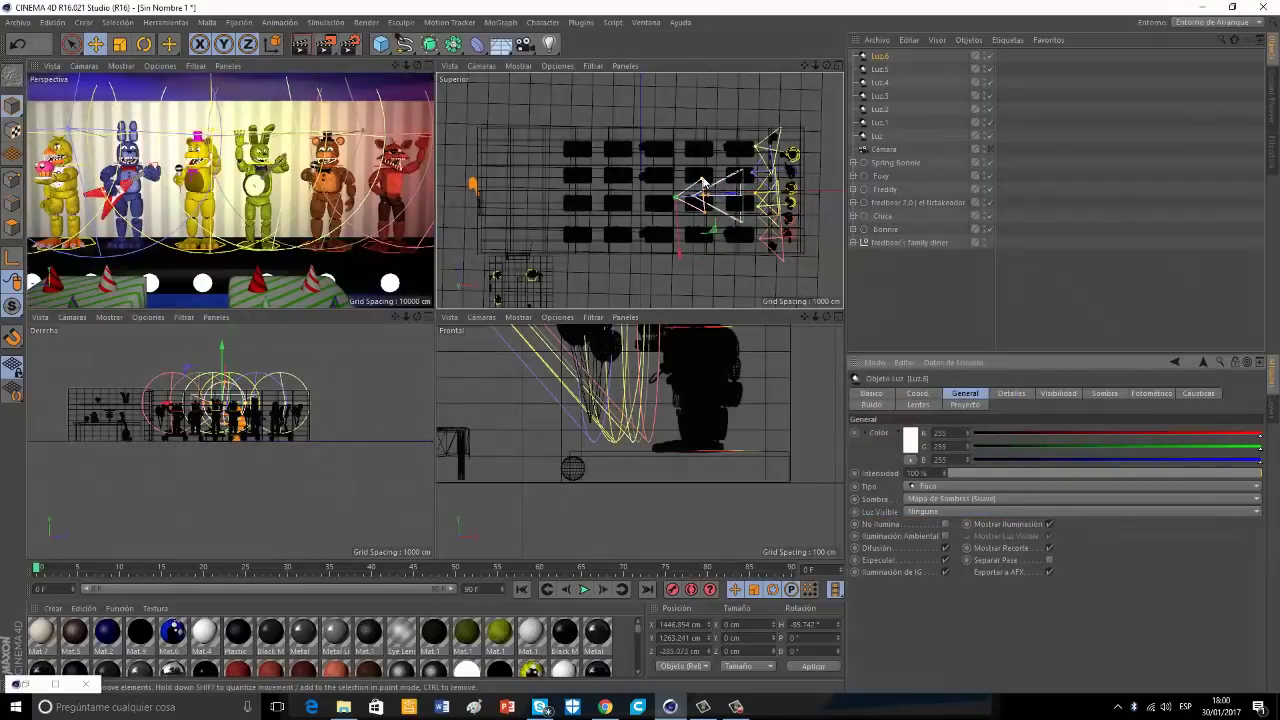
pyautogui.moveTo(703, 181); pyautogui.dragTo(675, 147)
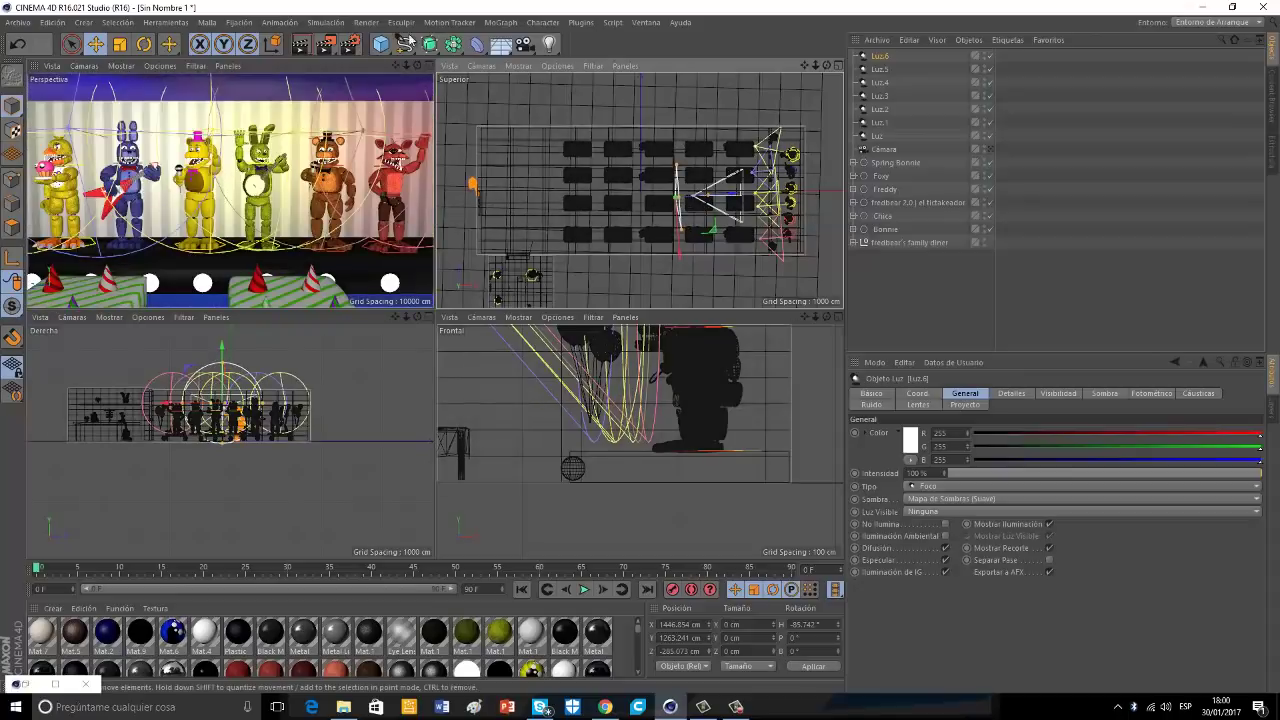
# Maximize the perspective view and render a preview of the lit stage.
pyautogui.press('F1')
pyautogui.click(302, 40)
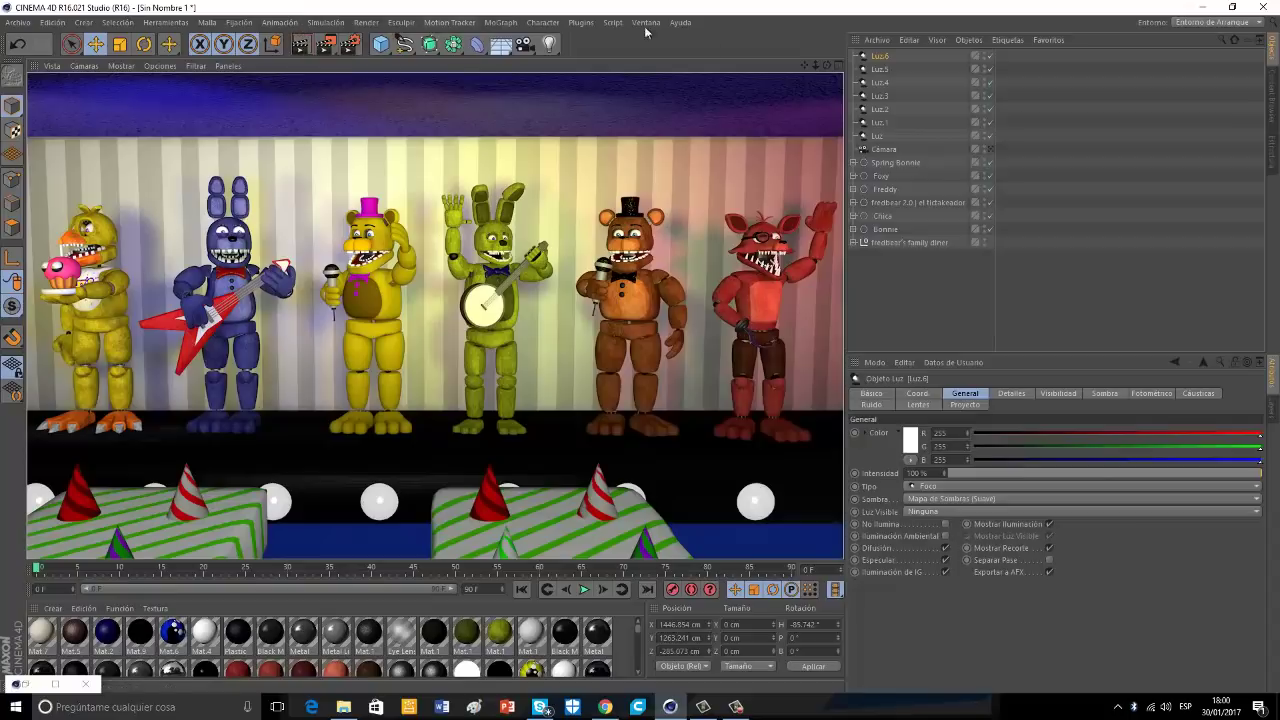
# Add another omni light and move it near the stage to about X 5174 cm, Z 1861 cm in the top view.
pyautogui.moveTo(551, 44); pyautogui.dragTo(590, 62)
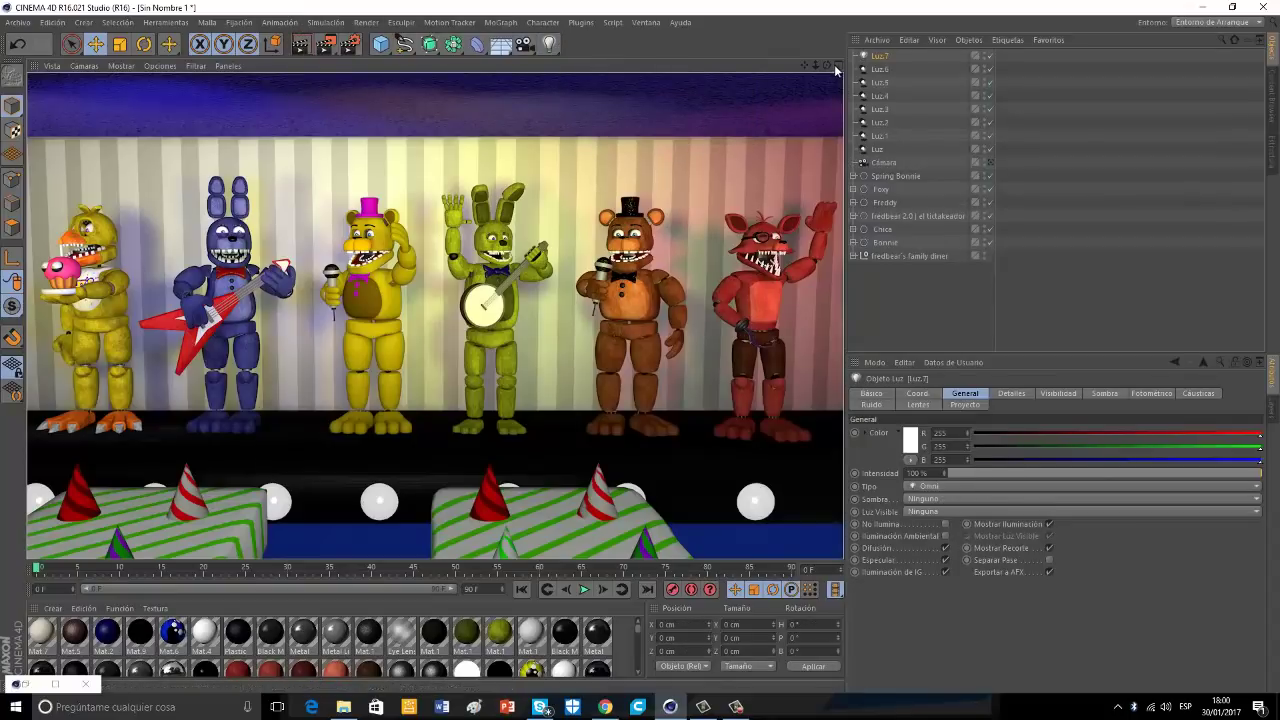
pyautogui.click(838, 66)
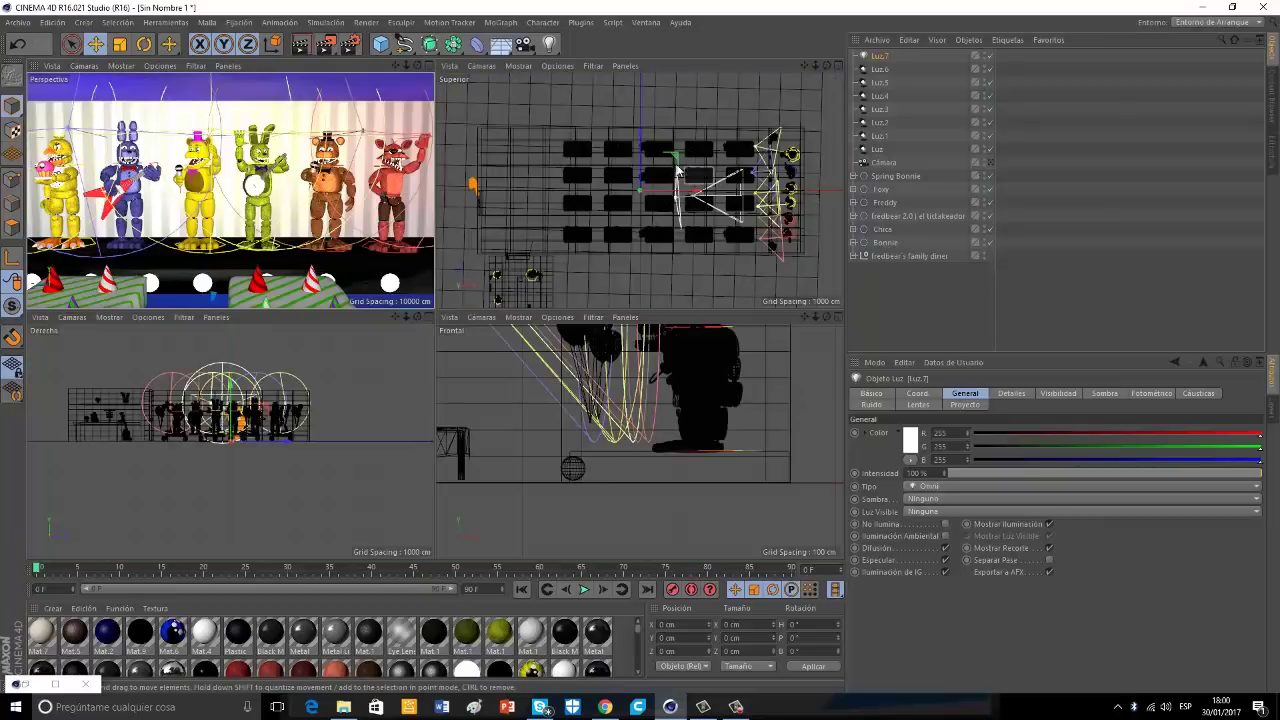
pyautogui.moveTo(677, 167); pyautogui.dragTo(804, 121)
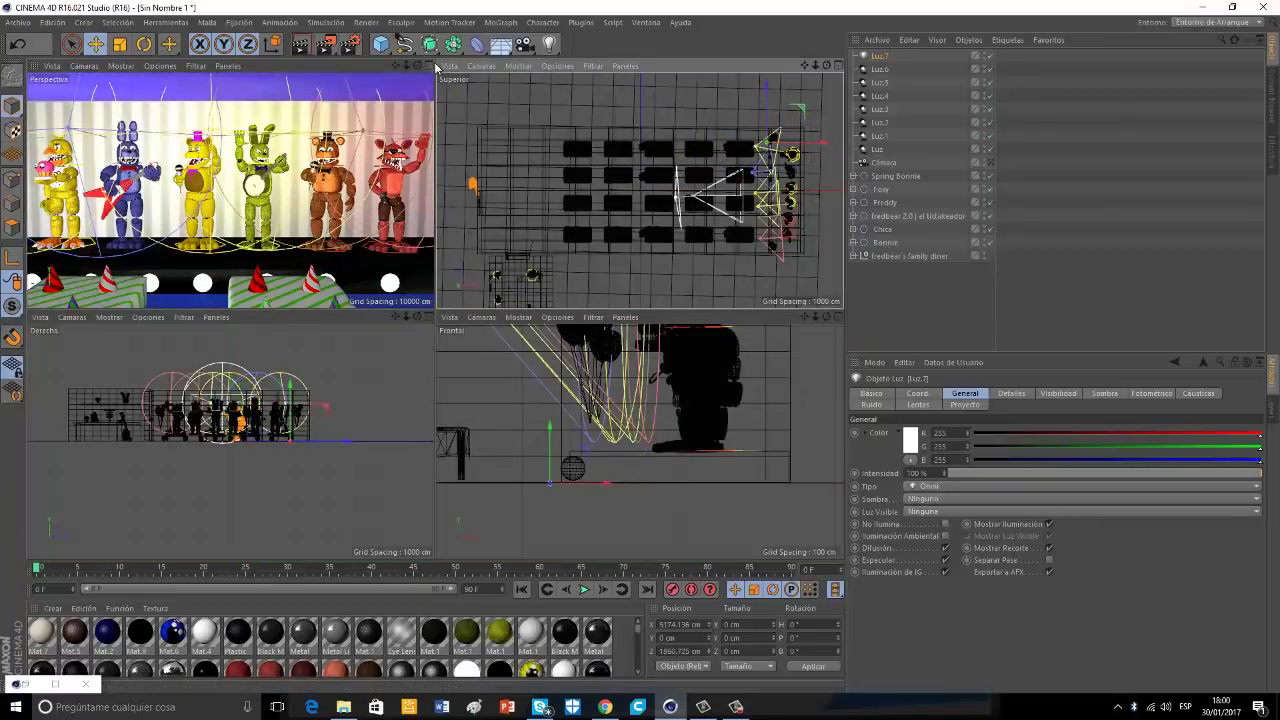
# Move the new omni light onto the first round bulb of the stage front, at about X 5313 cm, Y 90 cm.
pyautogui.click(430, 66)
pyautogui.moveTo(804, 66); pyautogui.dragTo(716, 337)
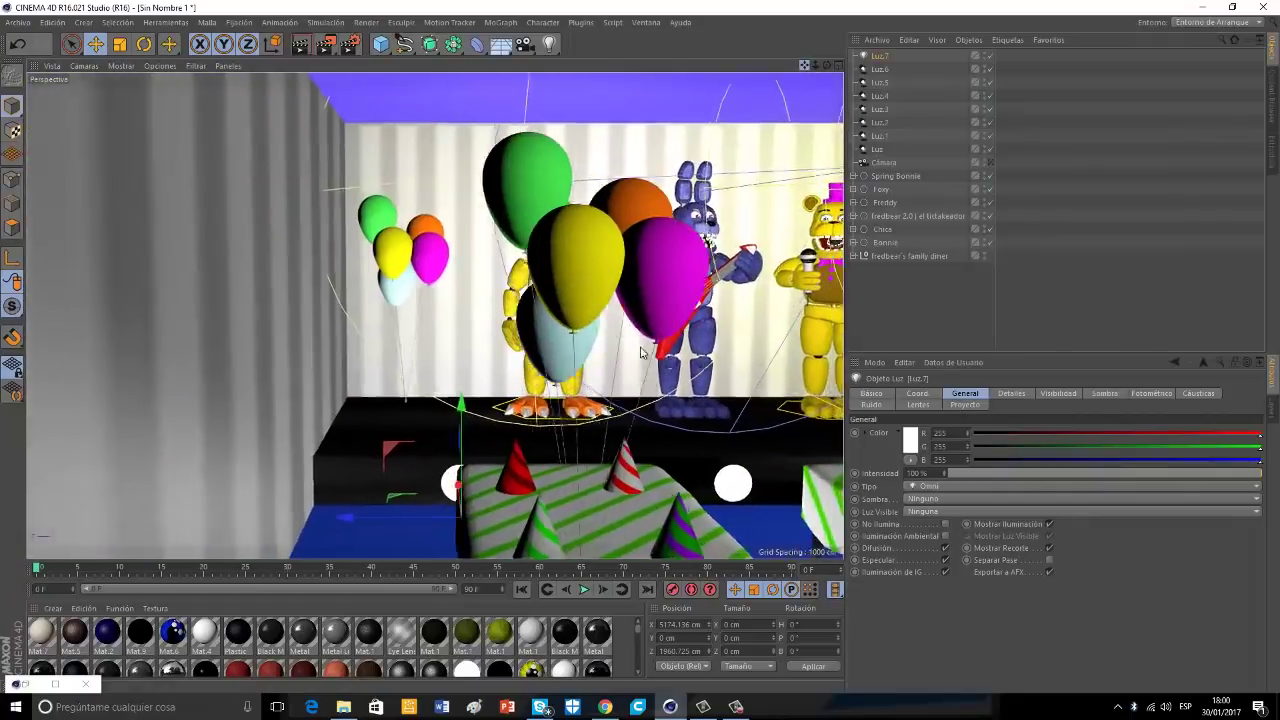
pyautogui.moveTo(538, 397); pyautogui.dragTo(538, 368)
pyautogui.moveTo(528, 457); pyautogui.dragTo(525, 445)
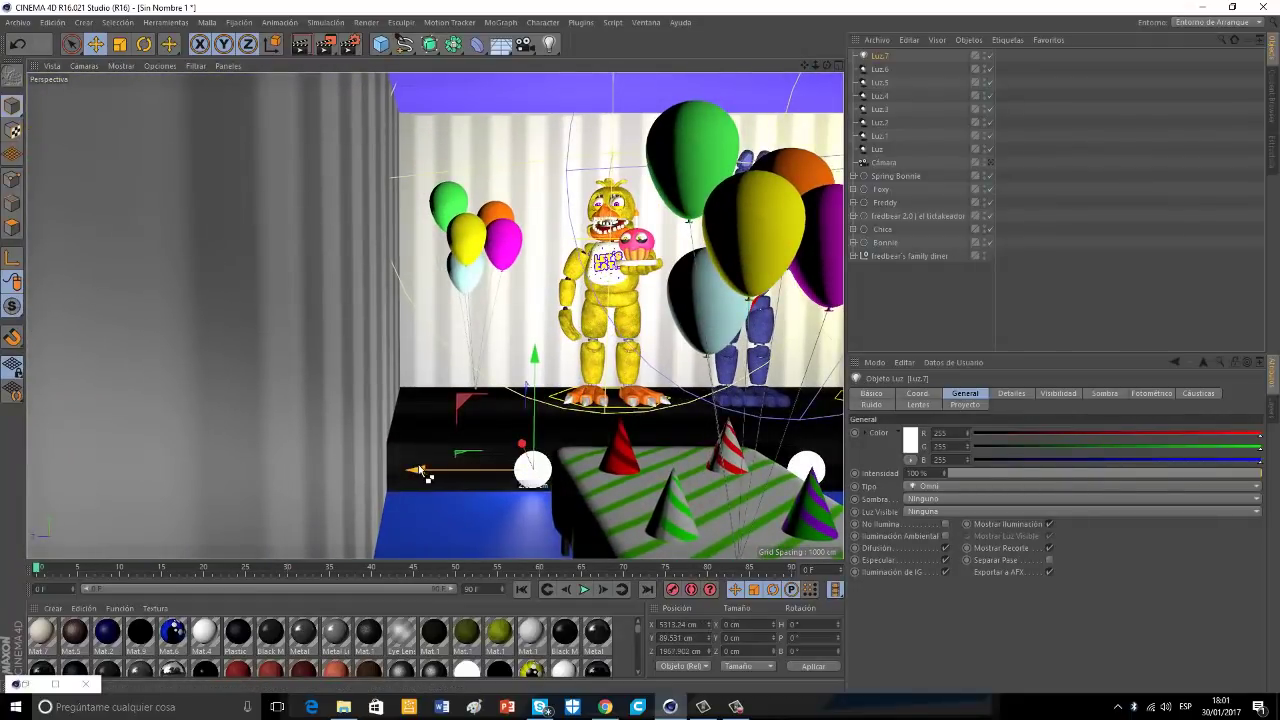
# Duplicate the omni light six times along the stage front, one per round bulb, with the last copy at about Z -1457 cm.
pyautogui.moveTo(423, 473); pyautogui.dragTo(690, 472)
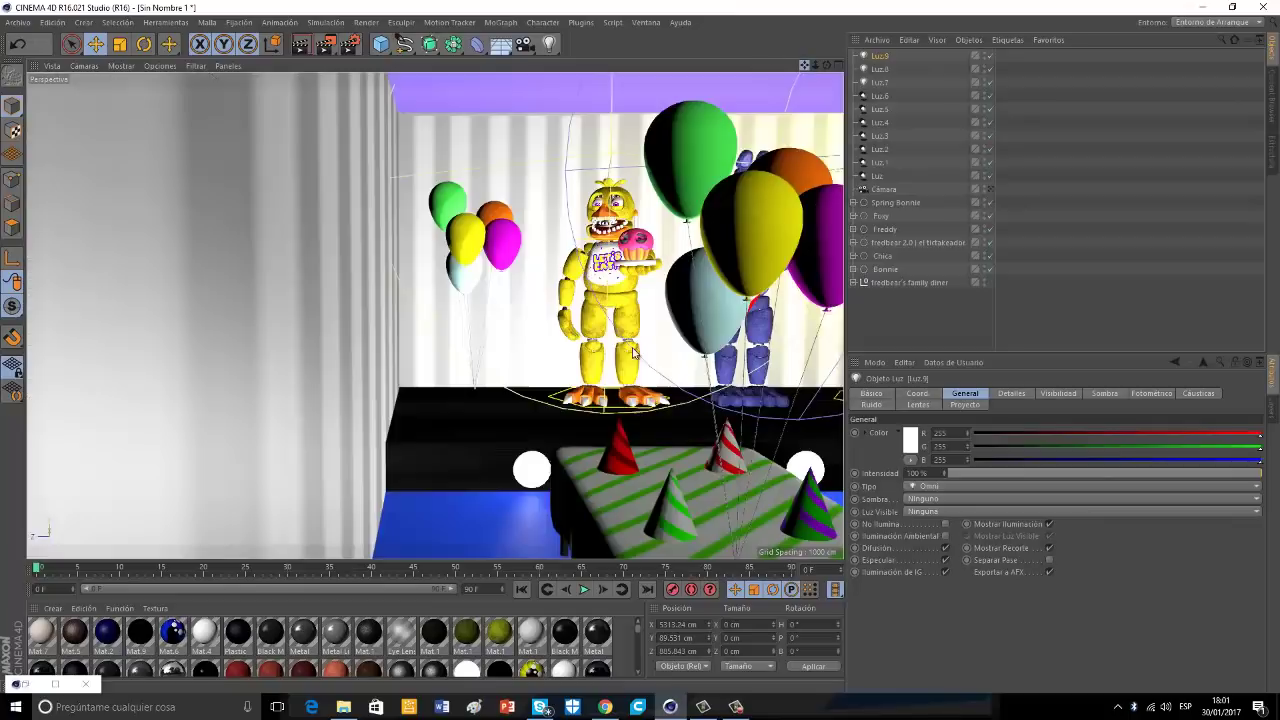
pyautogui.moveTo(620, 503)
pyautogui.keyDown('alt'); pyautogui.mouseDown(button='middle')
pyautogui.moveTo(480, 516)
pyautogui.moveTo(234, 472)
pyautogui.moveTo(237, 513)
pyautogui.mouseUp(button='middle'); pyautogui.keyUp('alt')
pyautogui.moveTo(244, 480)
pyautogui.keyDown('ctrl'); pyautogui.mouseDown()
pyautogui.moveTo(357, 470)
pyautogui.moveTo(720, 486)
pyautogui.mouseUp(); pyautogui.keyUp('ctrl')
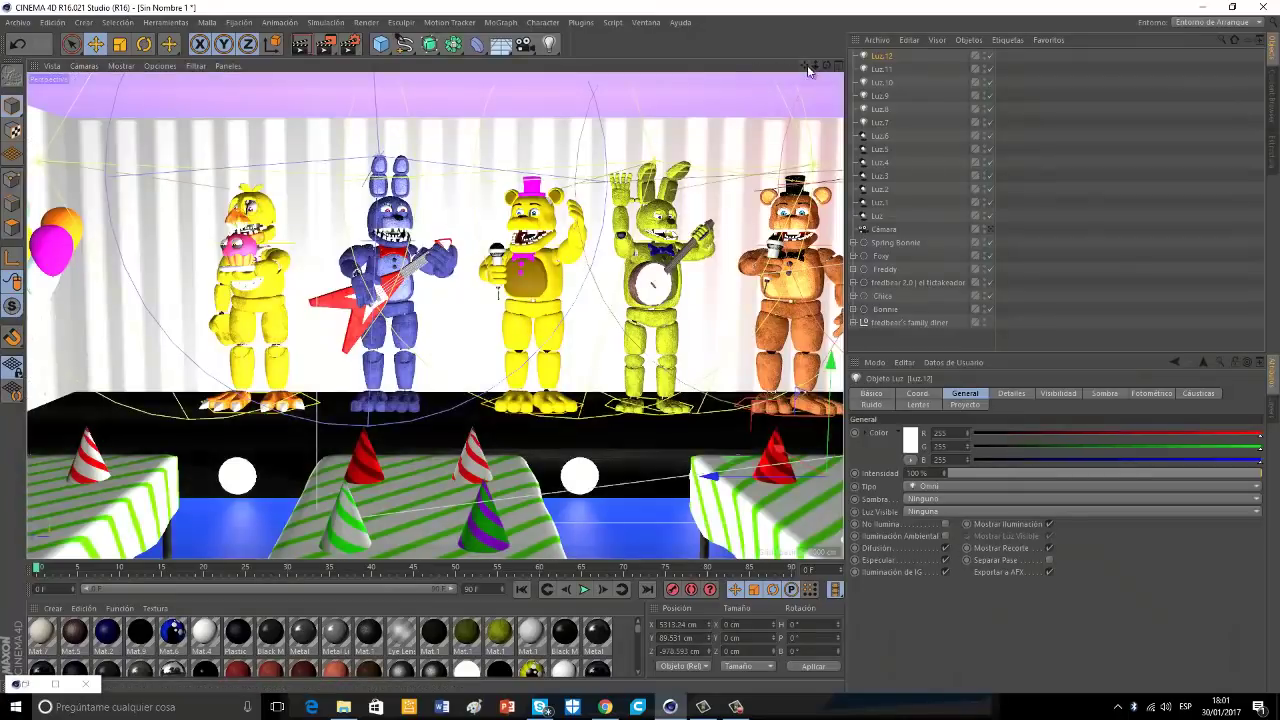
pyautogui.moveTo(805, 65)
pyautogui.mouseDown()
pyautogui.moveTo(641, 347)
pyautogui.moveTo(770, 397)
pyautogui.mouseUp()
pyautogui.moveTo(147, 451)
pyautogui.keyDown('ctrl'); pyautogui.mouseDown()
pyautogui.moveTo(284, 453)
pyautogui.moveTo(262, 466)
pyautogui.mouseUp(); pyautogui.keyUp('ctrl')
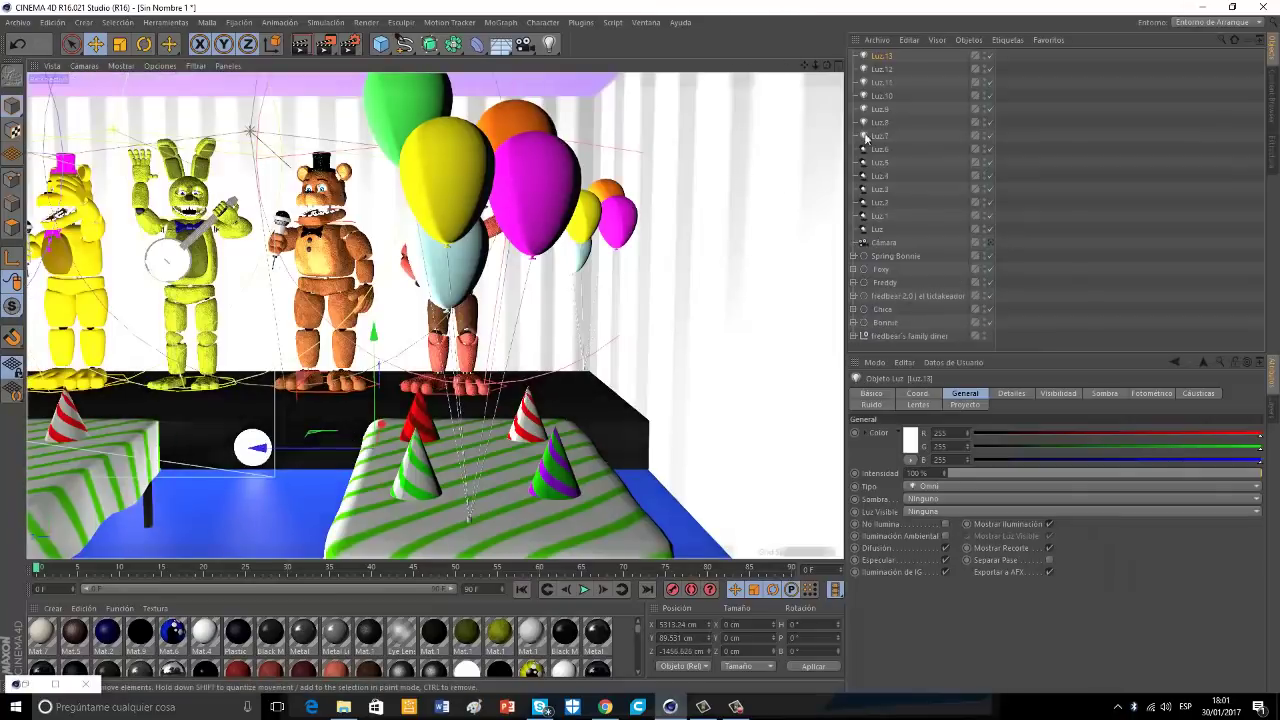
# Give the last bulb light, Luz.13, soft shadow maps (Mapa de Sombras (Suave)) and set its visible light to Visible.
pyautogui.click(881, 70)
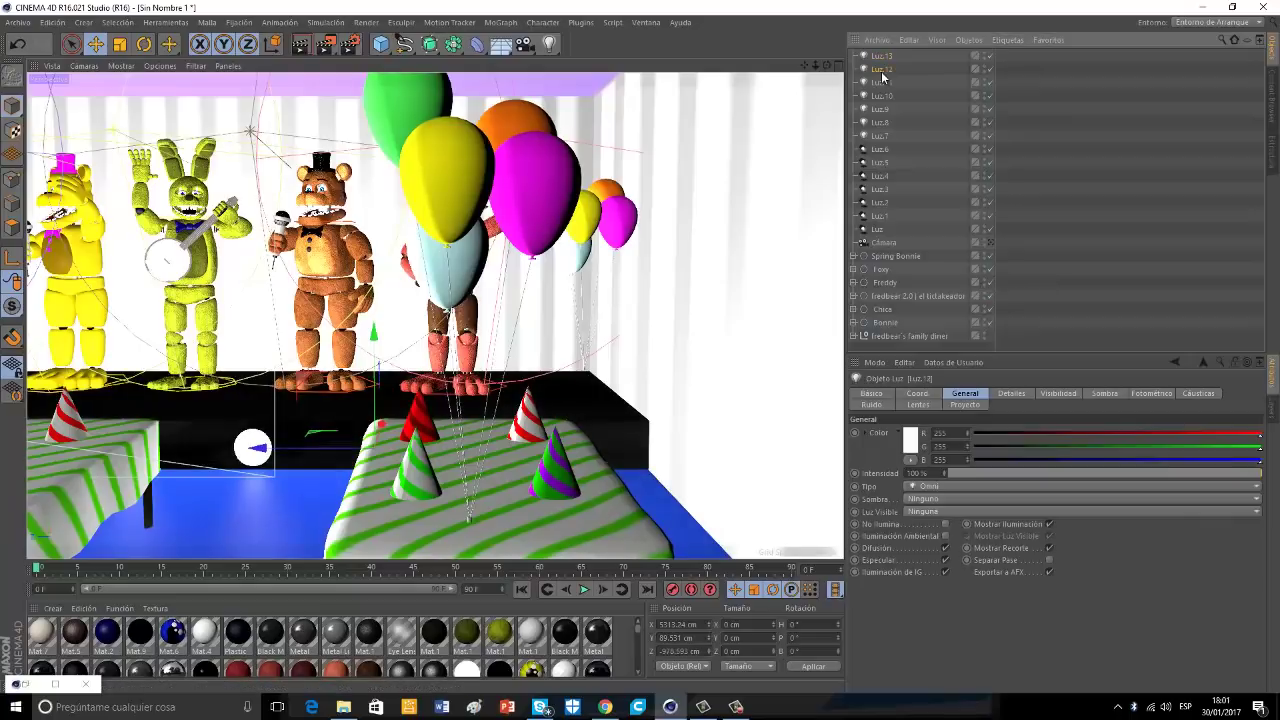
pyautogui.click(946, 497)
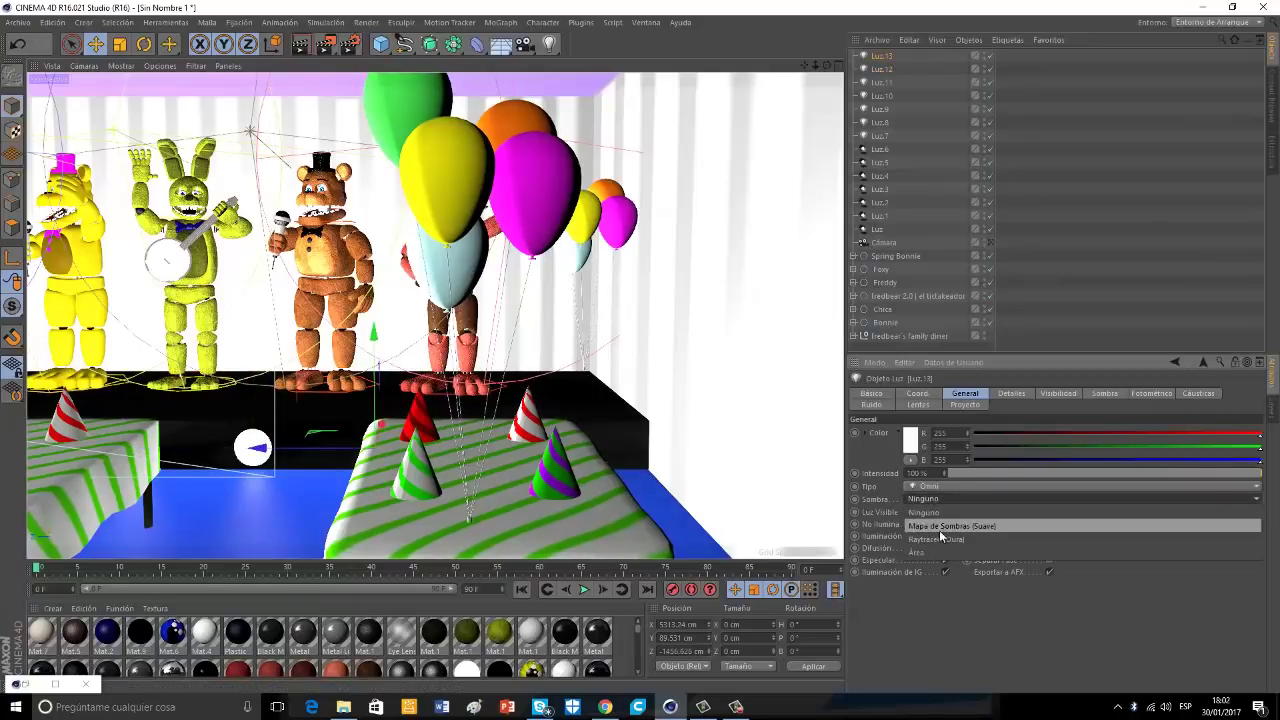
pyautogui.click(935, 526)
pyautogui.click(924, 512)
pyautogui.click(930, 527)
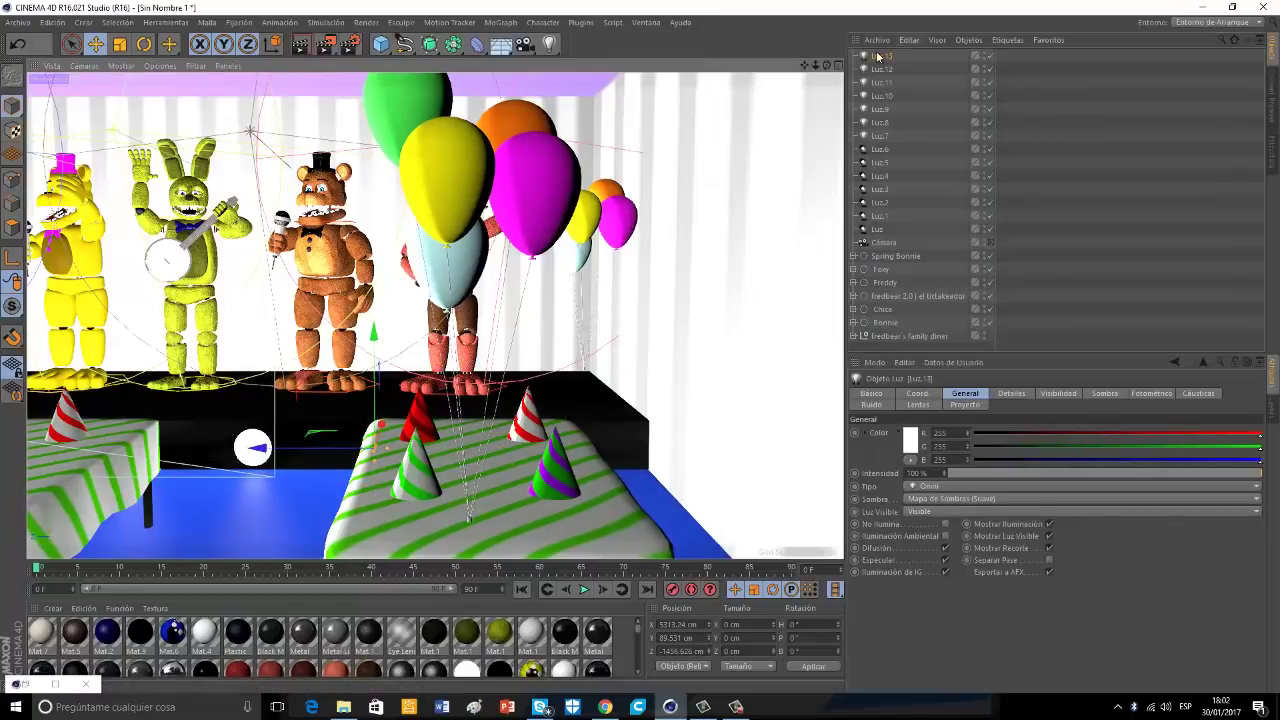
# Set the Luz.12 bulb light to soft shadow maps and Visible light.
pyautogui.click(880, 70)
pyautogui.click(923, 500)
pyautogui.click(931, 526)
pyautogui.click(932, 514)
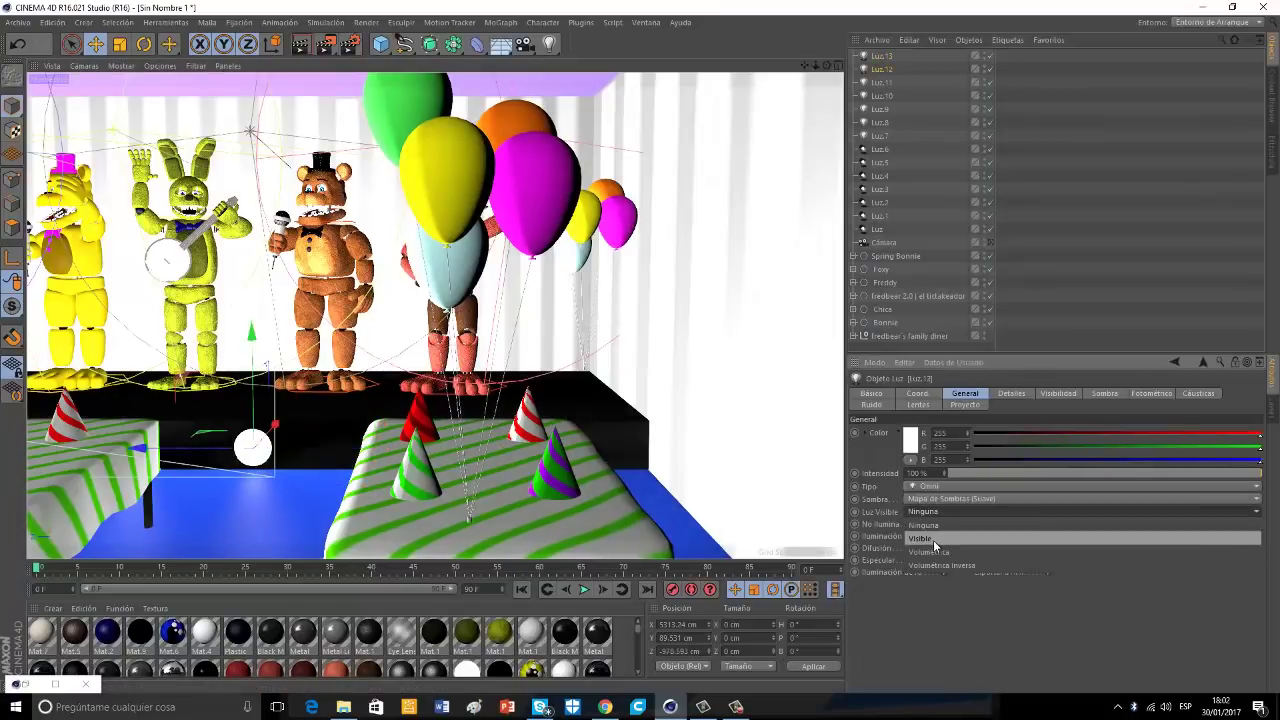
pyautogui.click(930, 527)
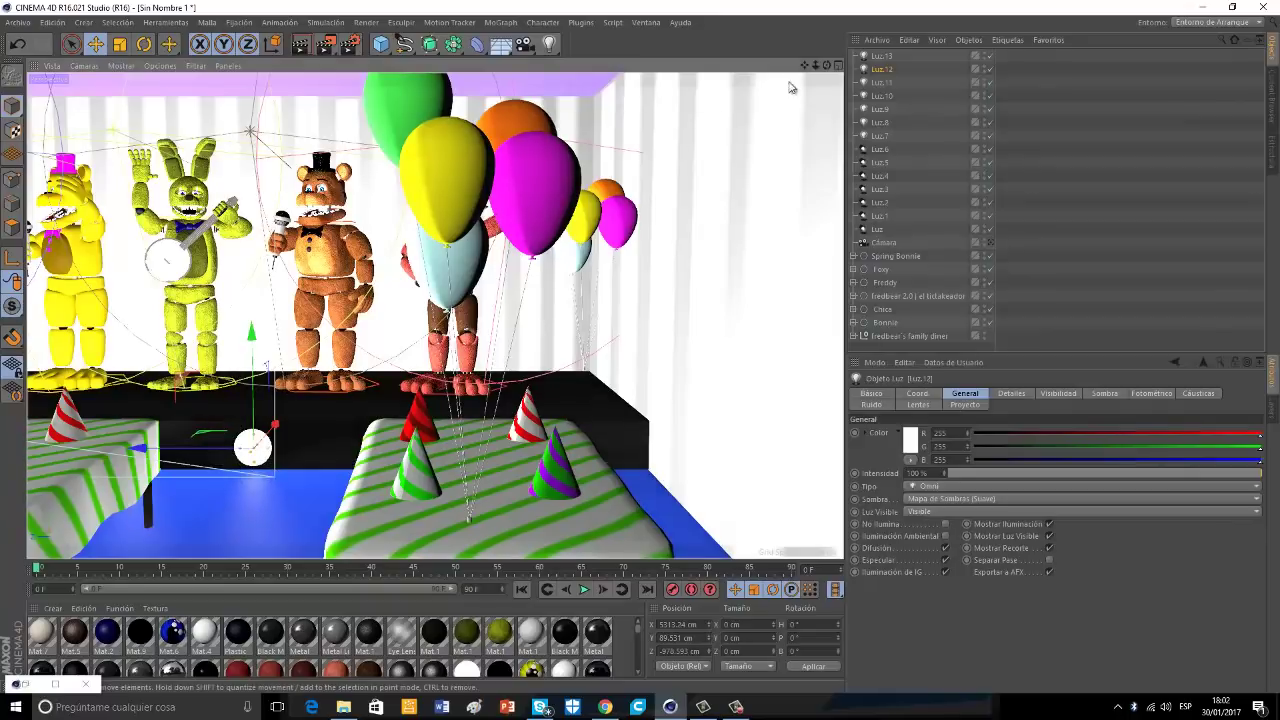
# Set the Luz.11 bulb light to soft shadow maps and Visible light.
pyautogui.moveTo(804, 66); pyautogui.dragTo(643, 352)
pyautogui.click(918, 498)
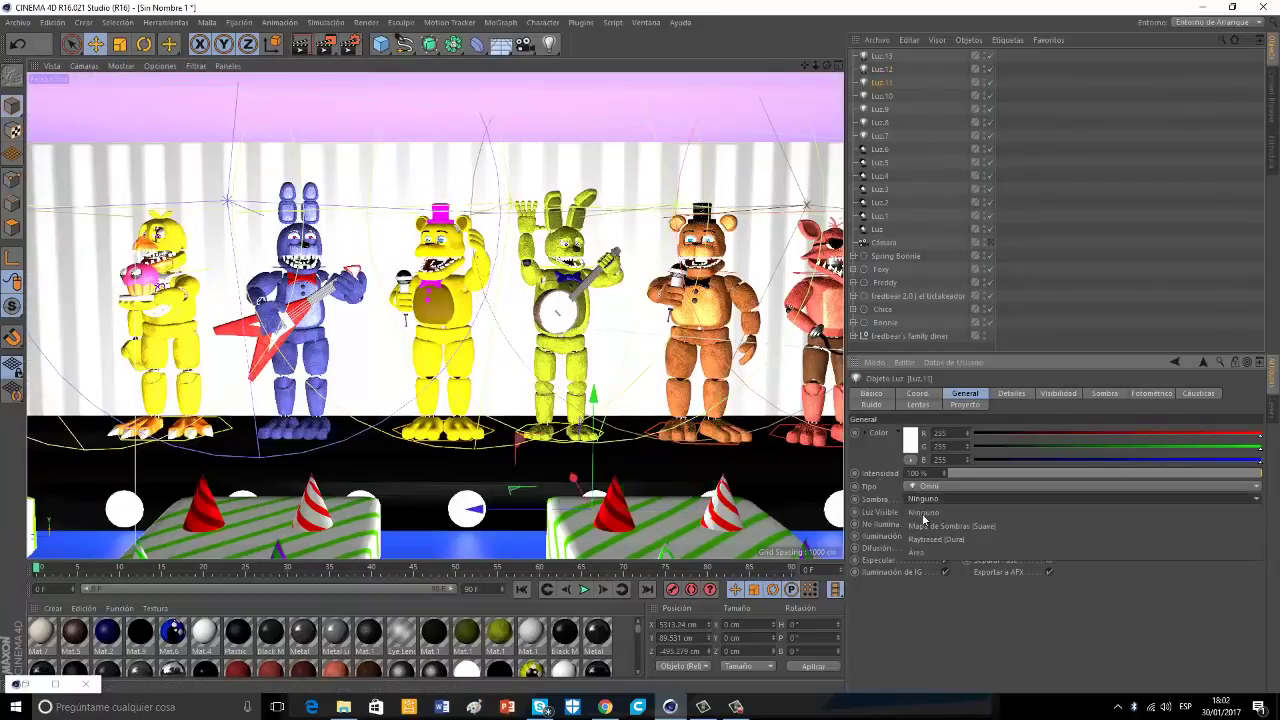
pyautogui.click(928, 525)
pyautogui.click(930, 512)
pyautogui.click(928, 540)
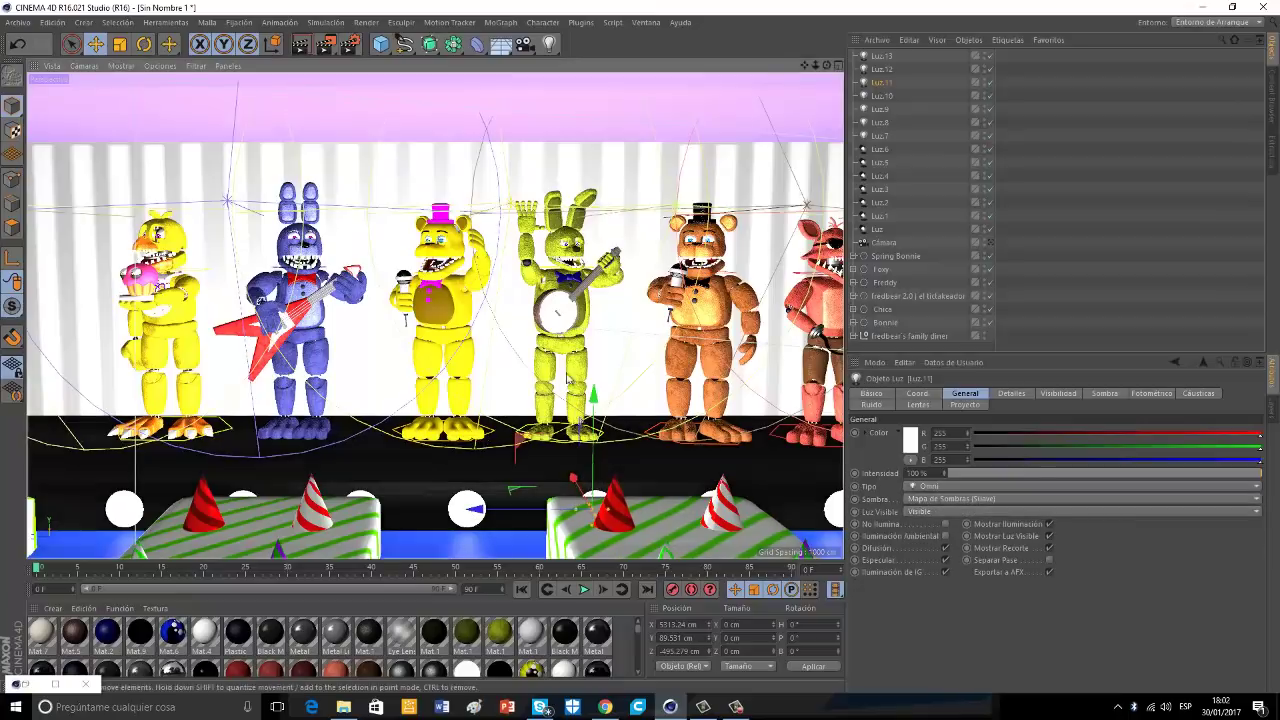
# Set the Luz.10 bulb light to soft shadow maps and Visible light.
pyautogui.click(882, 95)
pyautogui.click(918, 498)
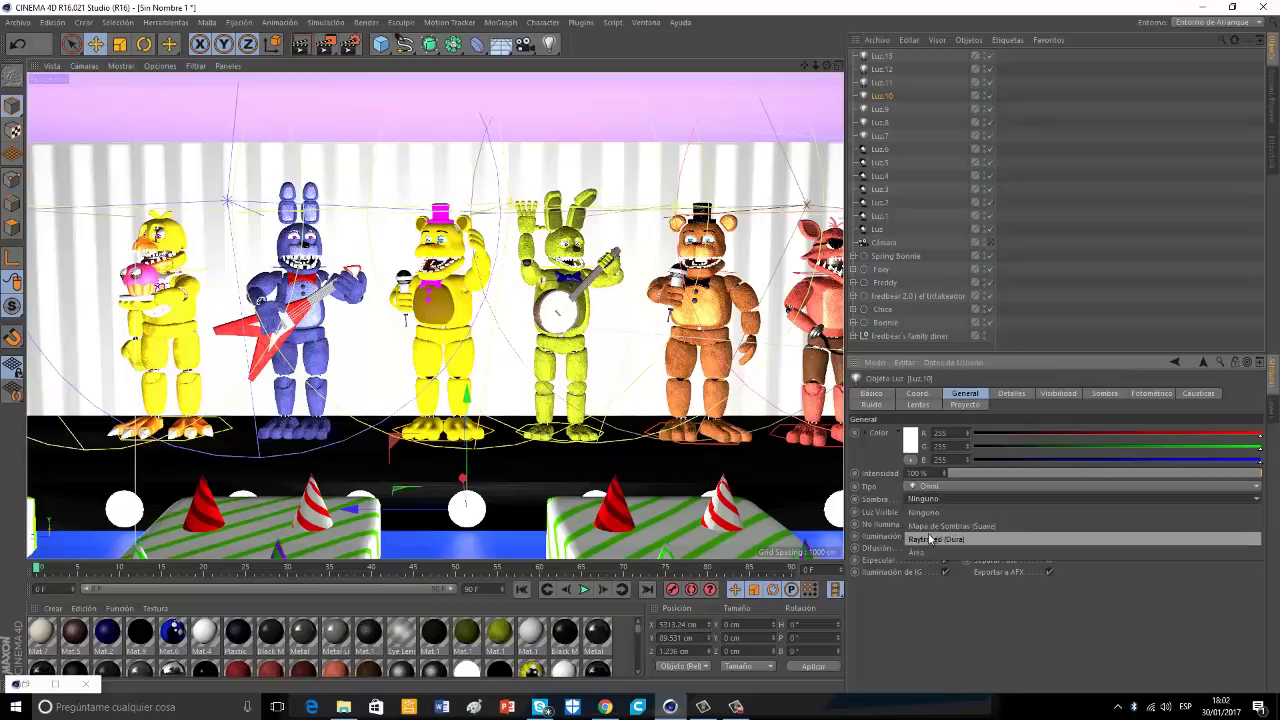
pyautogui.click(928, 525)
pyautogui.click(930, 512)
pyautogui.click(928, 540)
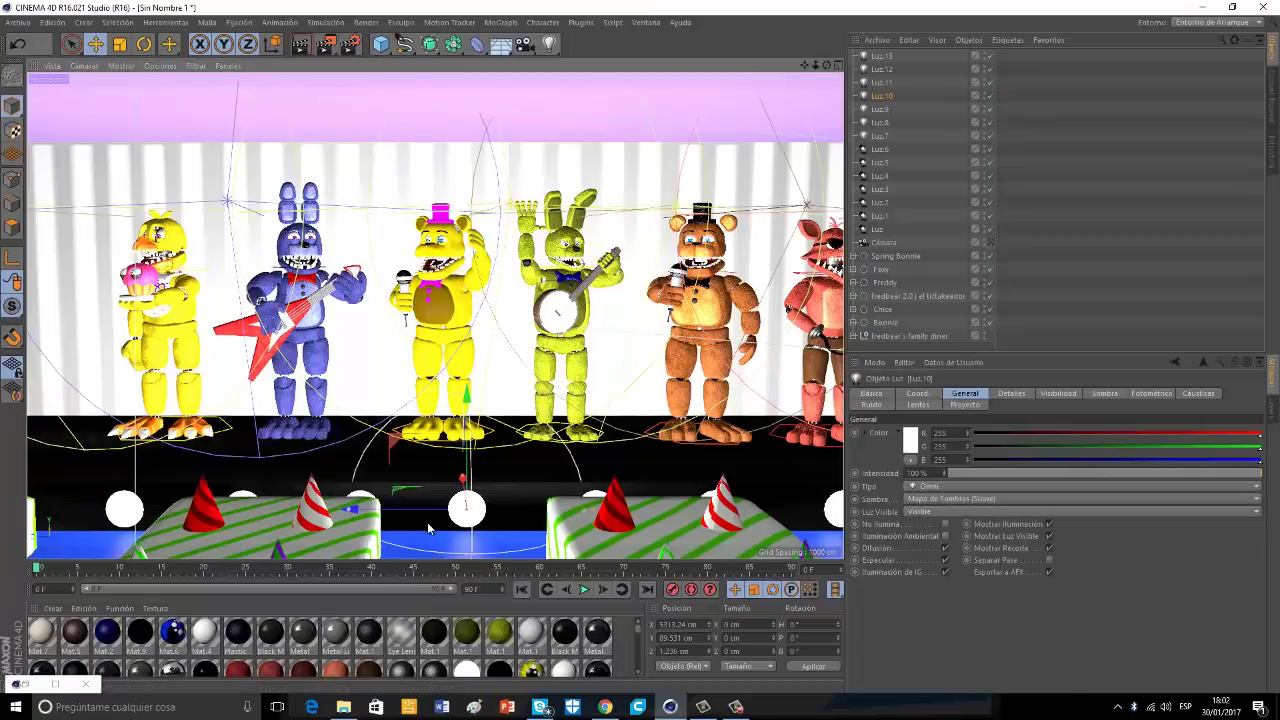
# Set the Luz.9 bulb light to soft shadow maps and Visible light.
pyautogui.click(880, 108)
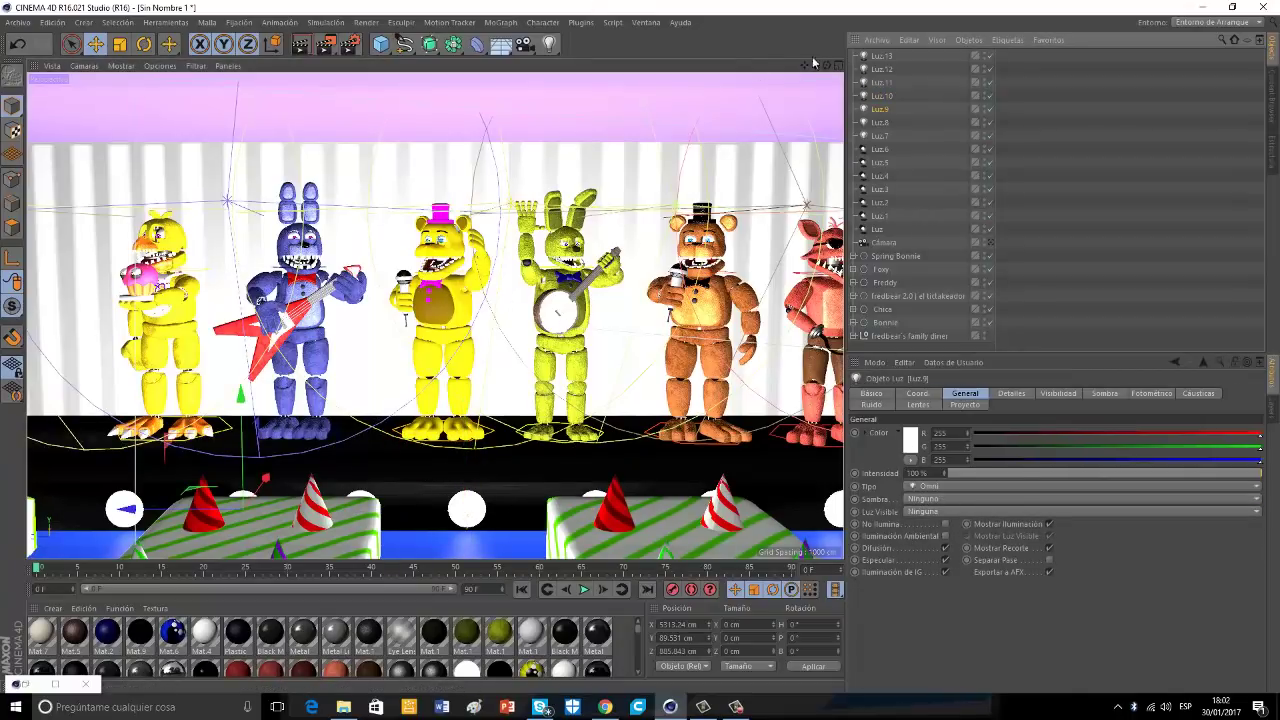
pyautogui.moveTo(804, 65); pyautogui.dragTo(1024, 63)
pyautogui.click(943, 498)
pyautogui.click(954, 525)
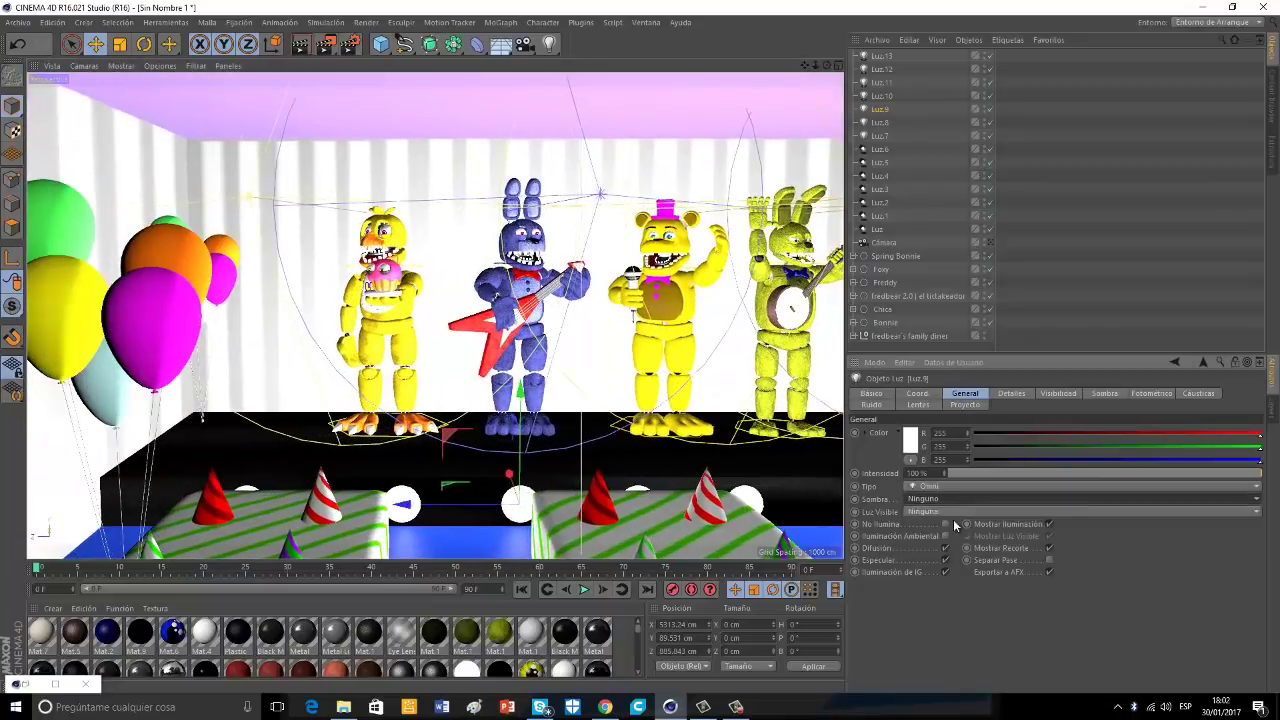
pyautogui.click(918, 498)
pyautogui.click(928, 525)
pyautogui.click(930, 512)
pyautogui.click(928, 540)
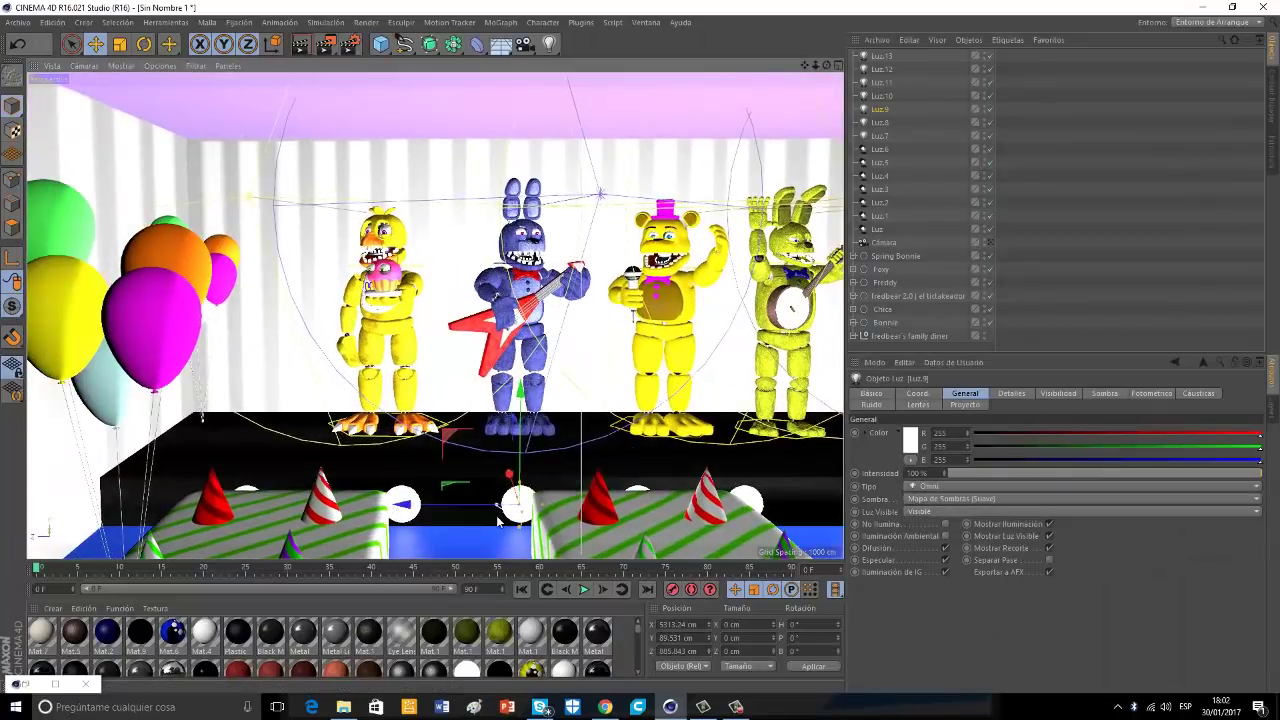
# Set the Luz.8 bulb light to soft shadow maps and Visible light.
pyautogui.click(880, 122)
pyautogui.click(930, 498)
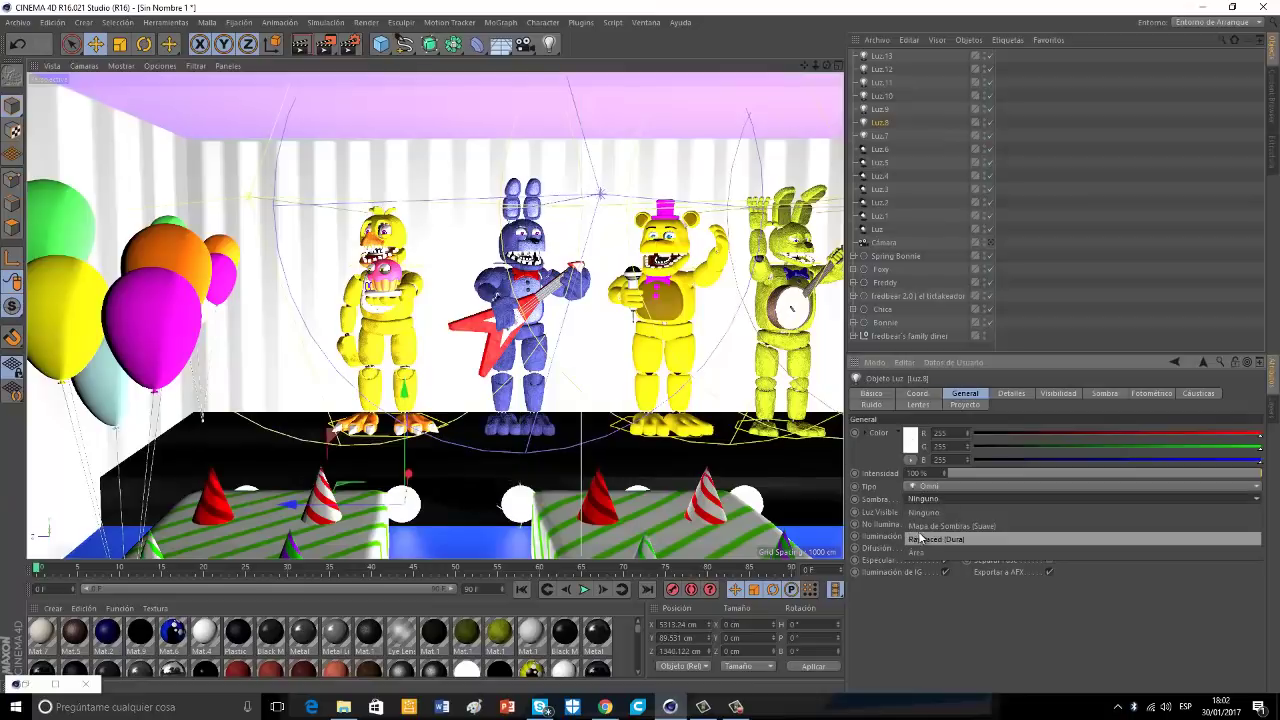
pyautogui.click(928, 525)
pyautogui.click(930, 512)
pyautogui.click(928, 540)
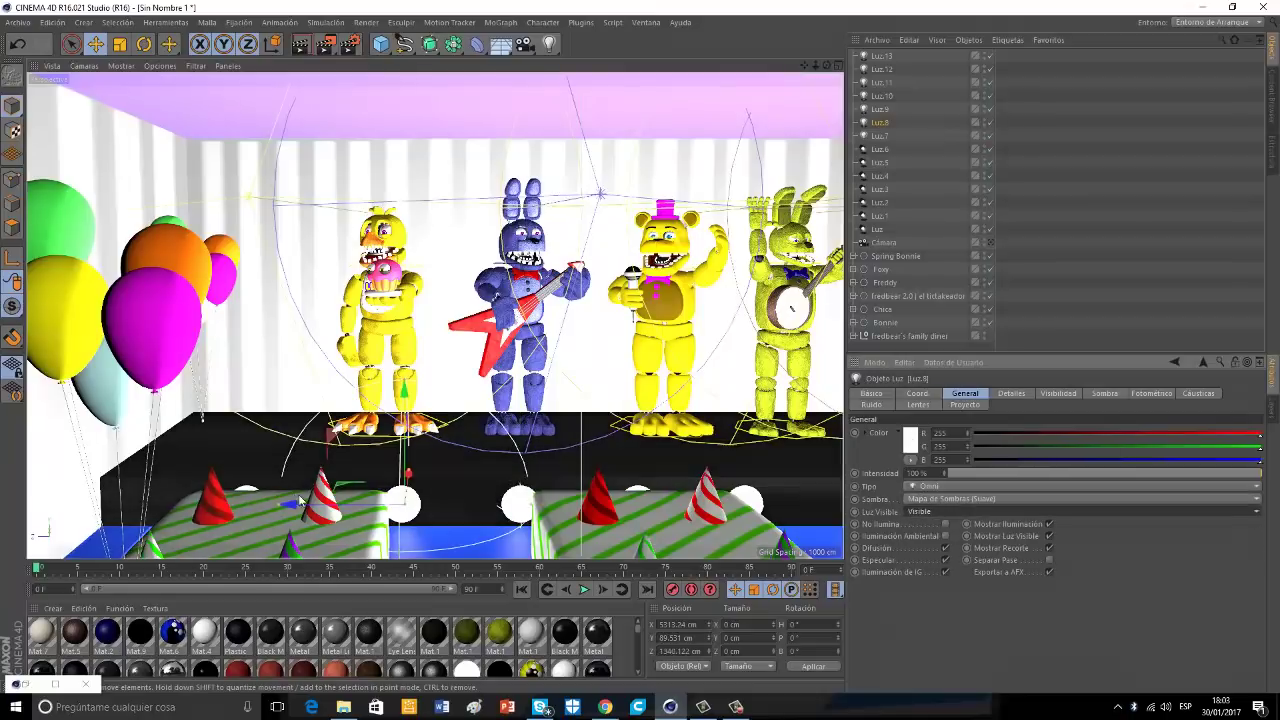
# Set the original bulb light, Luz.7, to soft shadow maps and Visible light.
pyautogui.click(880, 135)
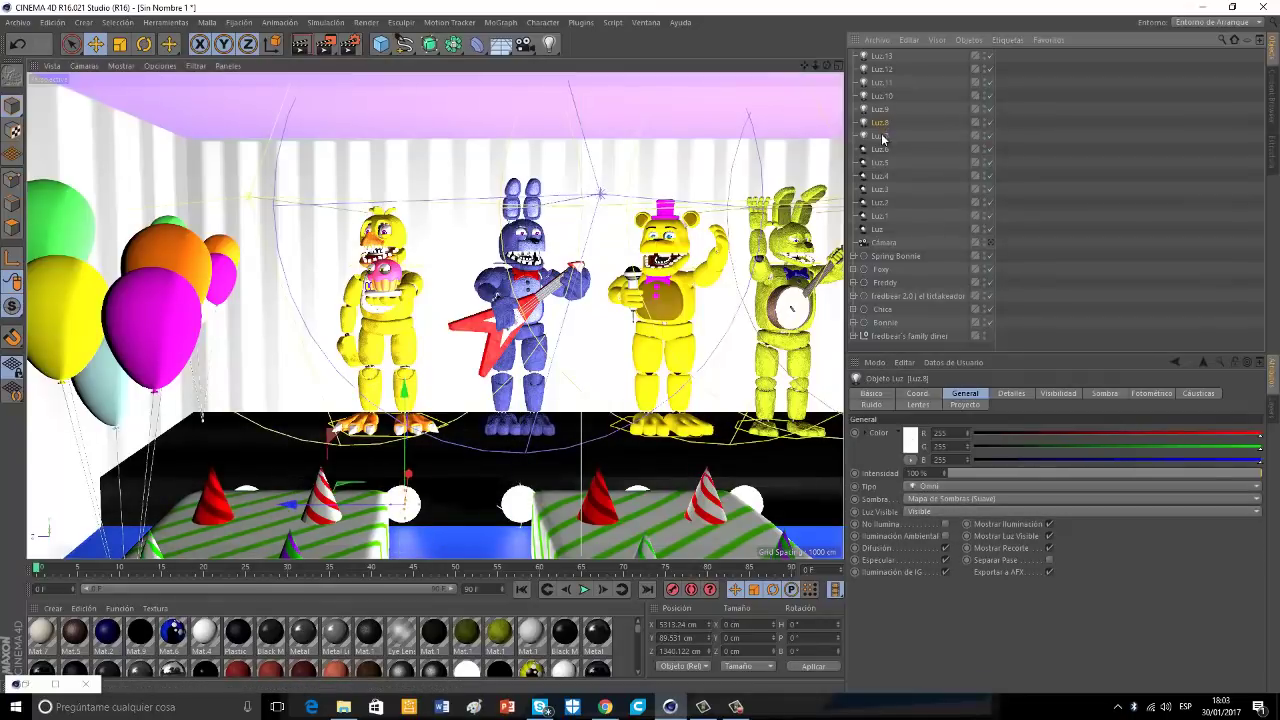
pyautogui.click(928, 498)
pyautogui.click(928, 524)
pyautogui.click(926, 511)
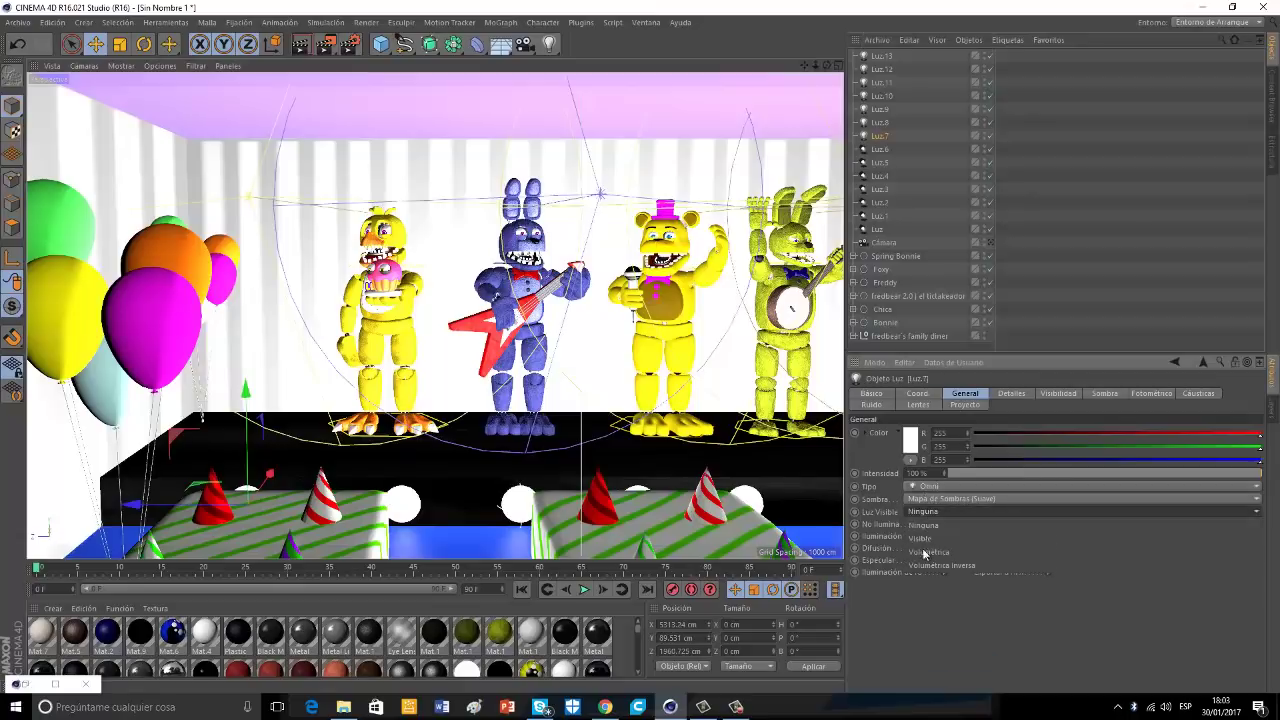
pyautogui.click(920, 538)
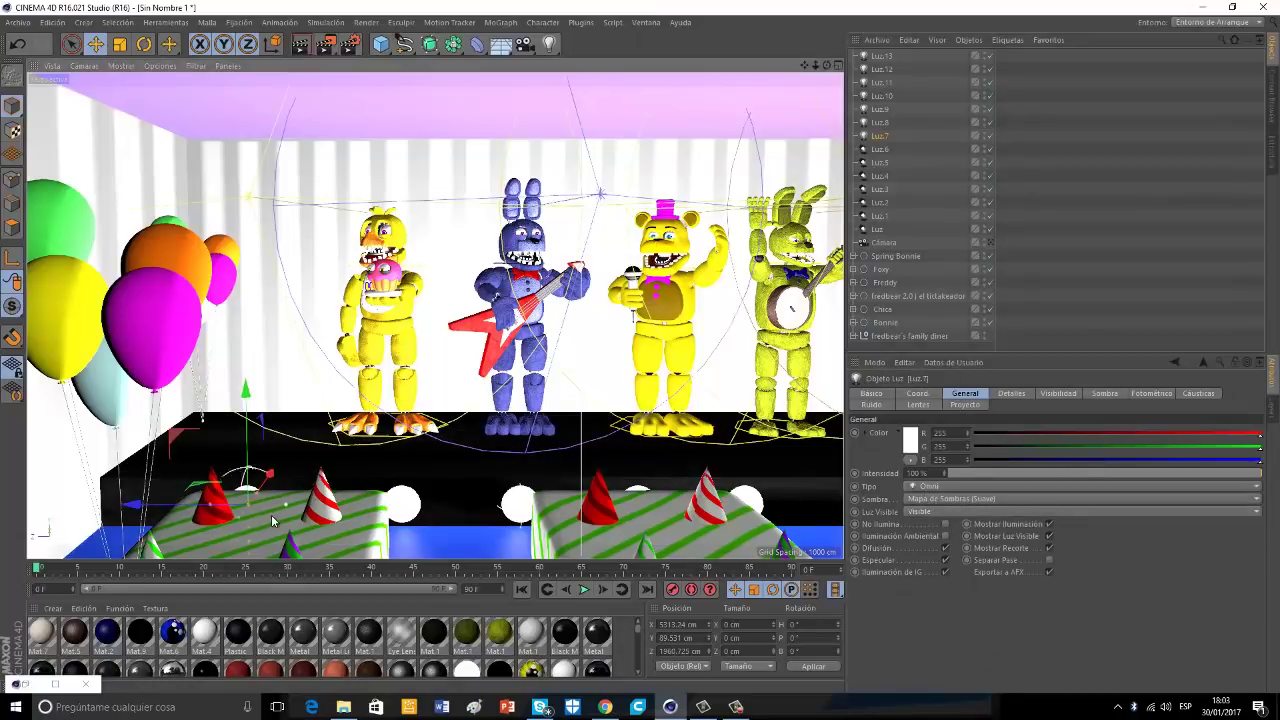
# Render a viewport preview through the scene camera, and start the final render in the Picture Viewer.
pyautogui.click(990, 244)
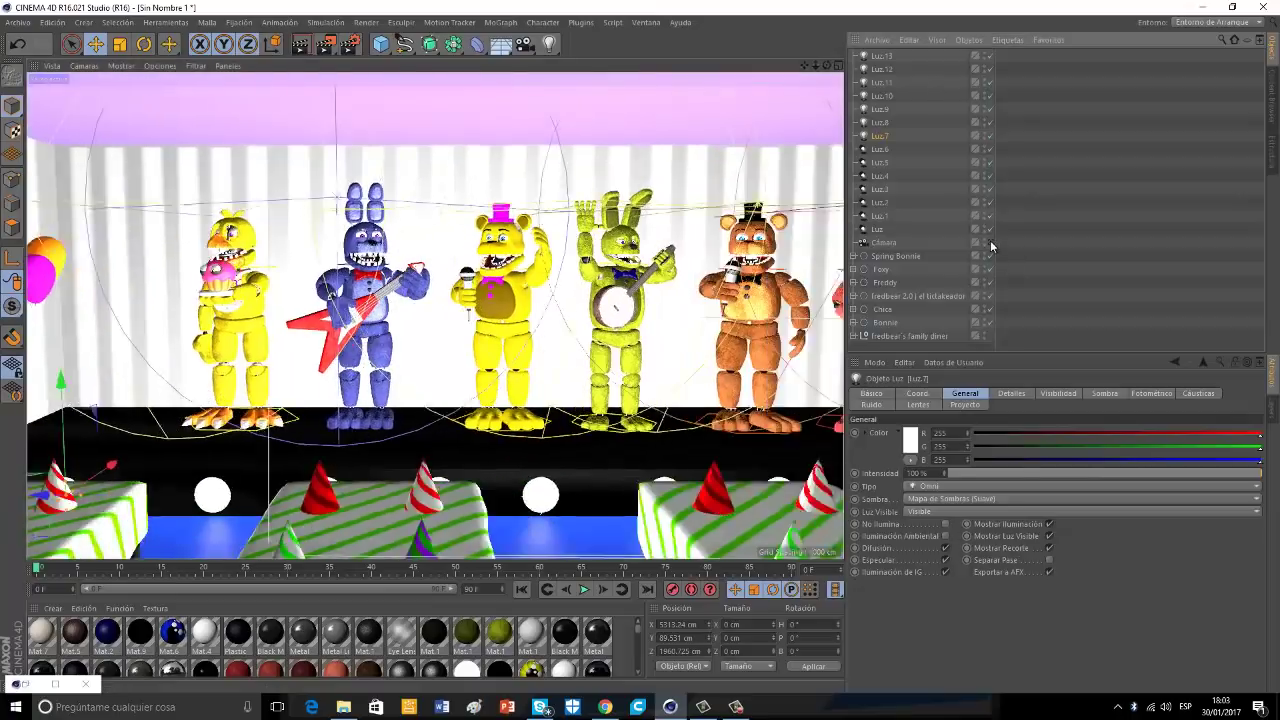
pyautogui.click(294, 50)
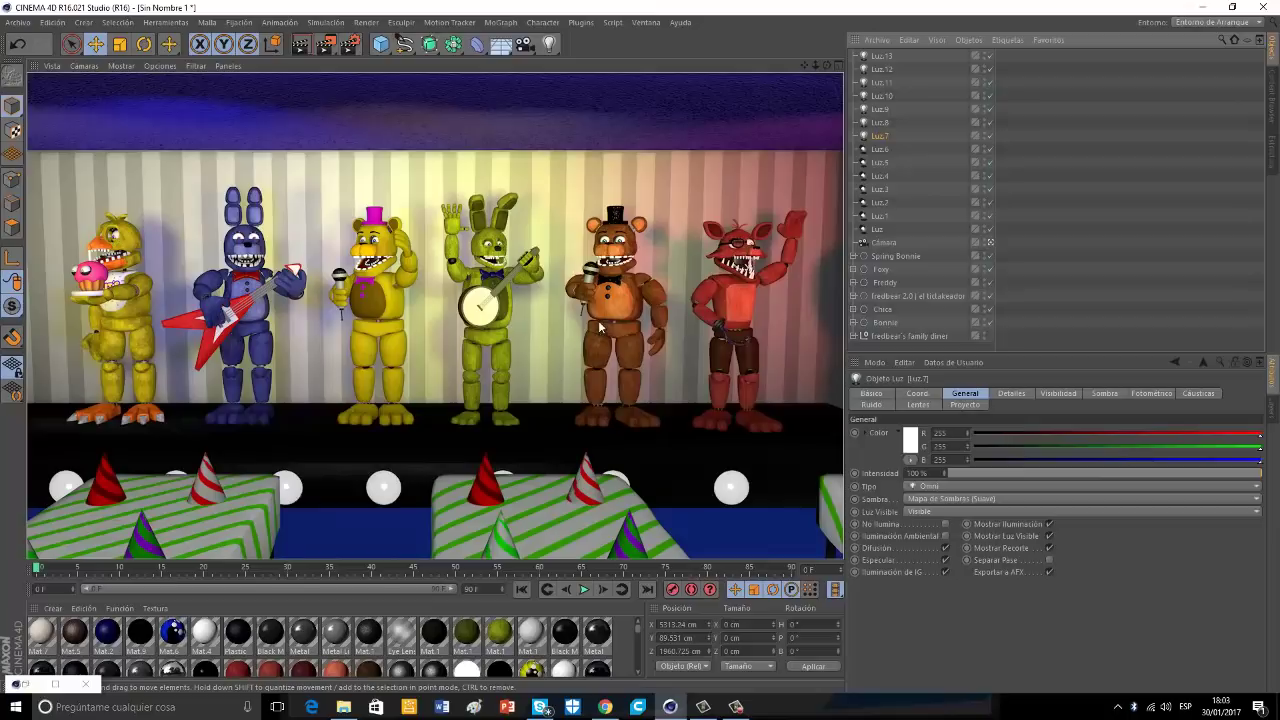
pyautogui.click(326, 43)
pyautogui.click(326, 43)
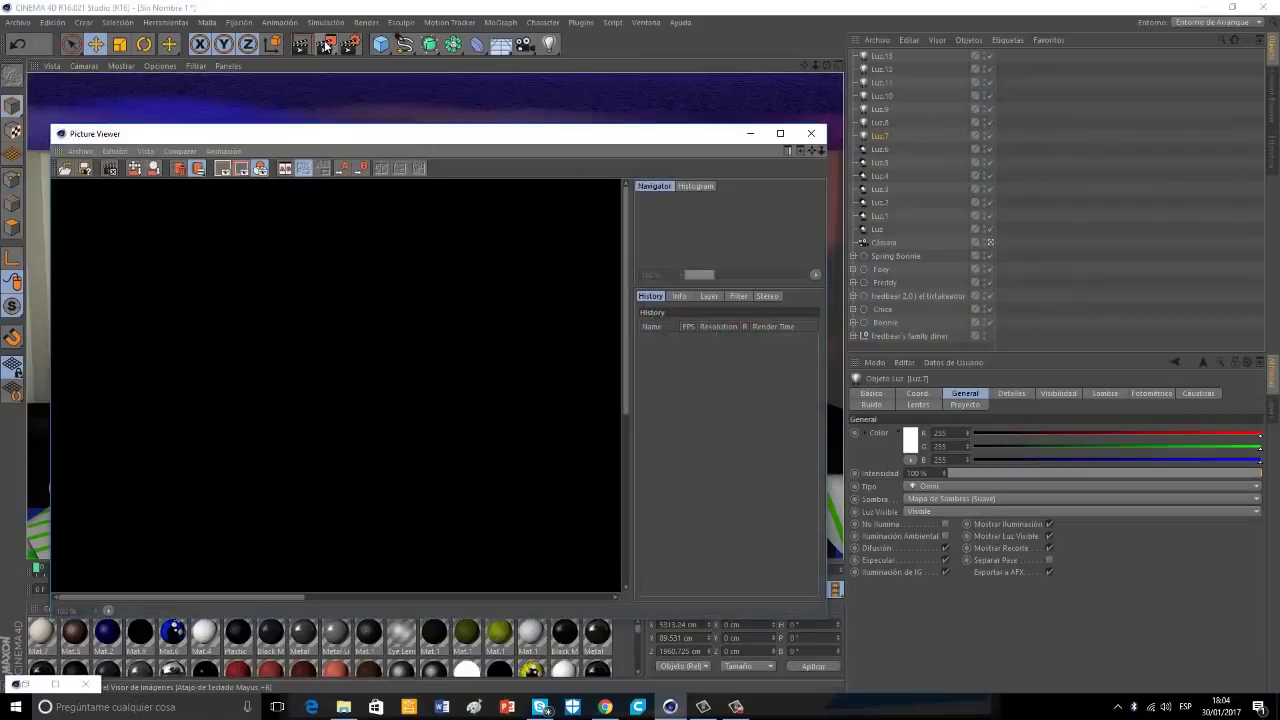